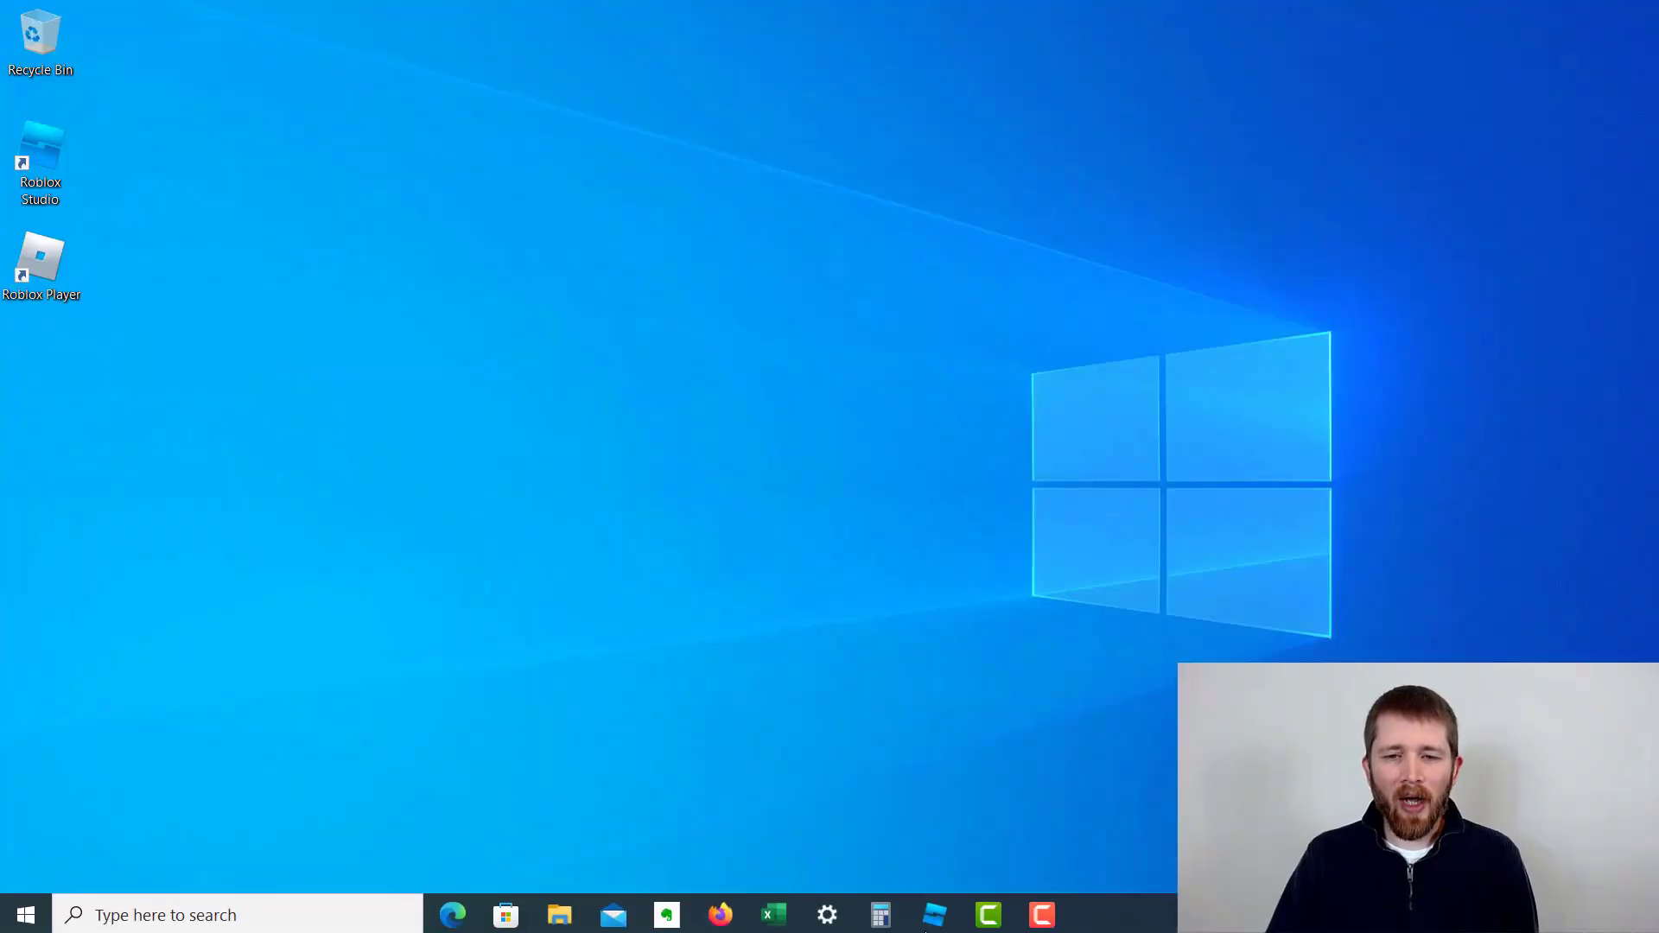
# Step: Bring the Roblox Studio window with the Baseplate place to the front
pyautogui.click(934, 911)
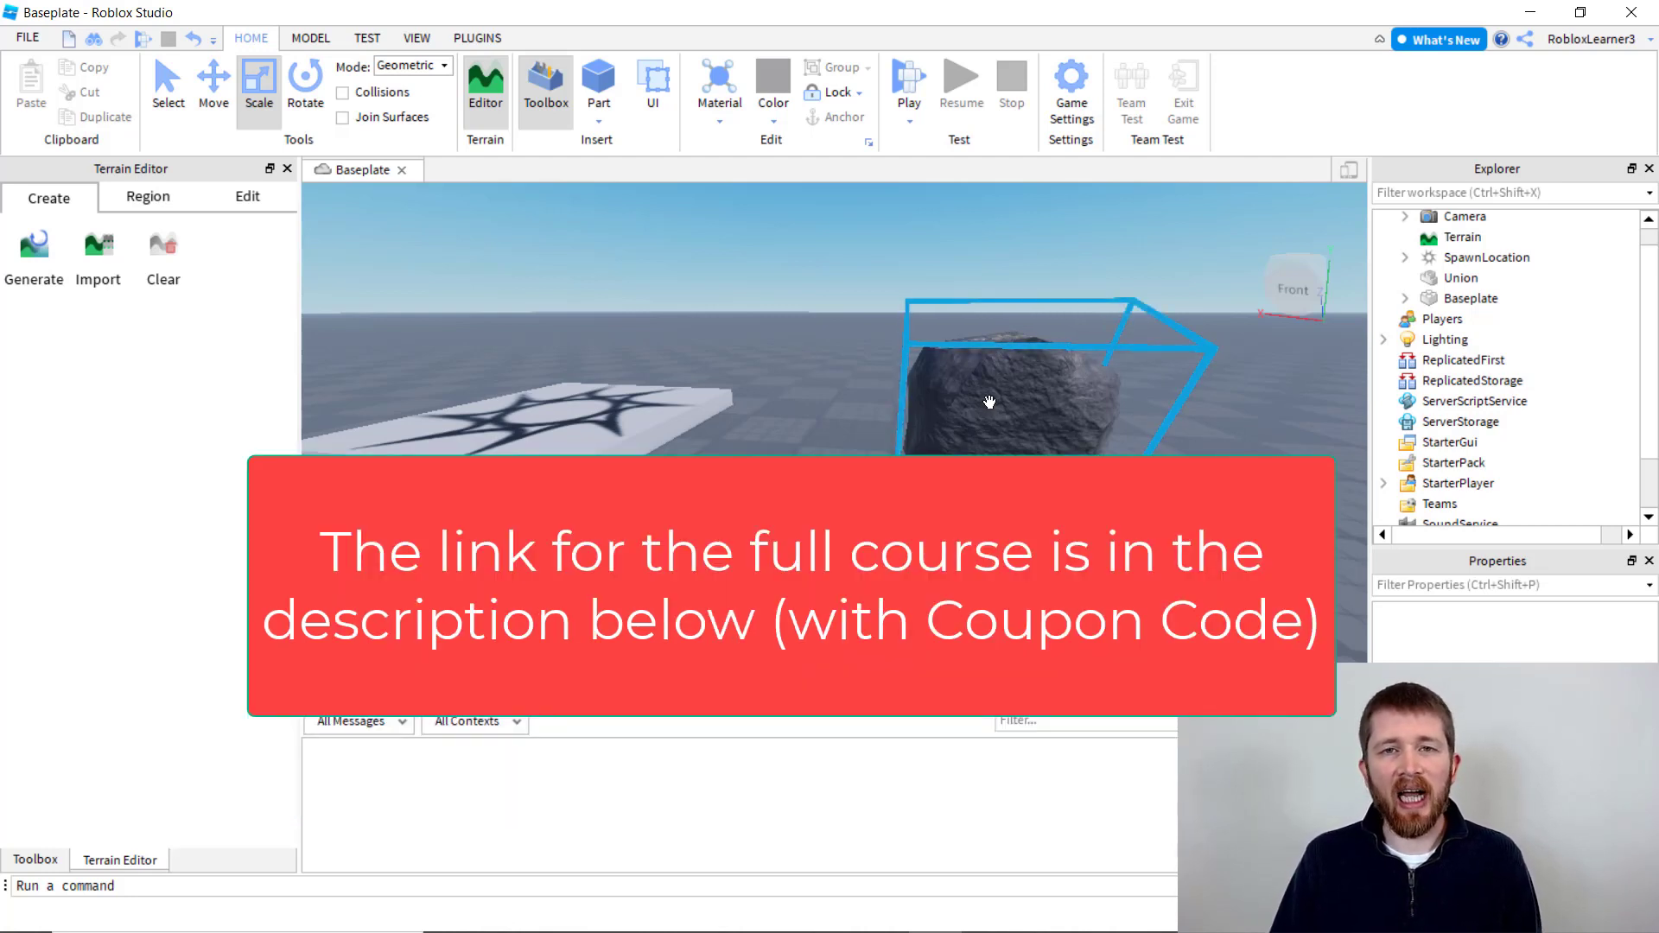
# Step: Select the rock and insert a Dialog object into its Union, found by searching 'dia'
pyautogui.click(594, 117)
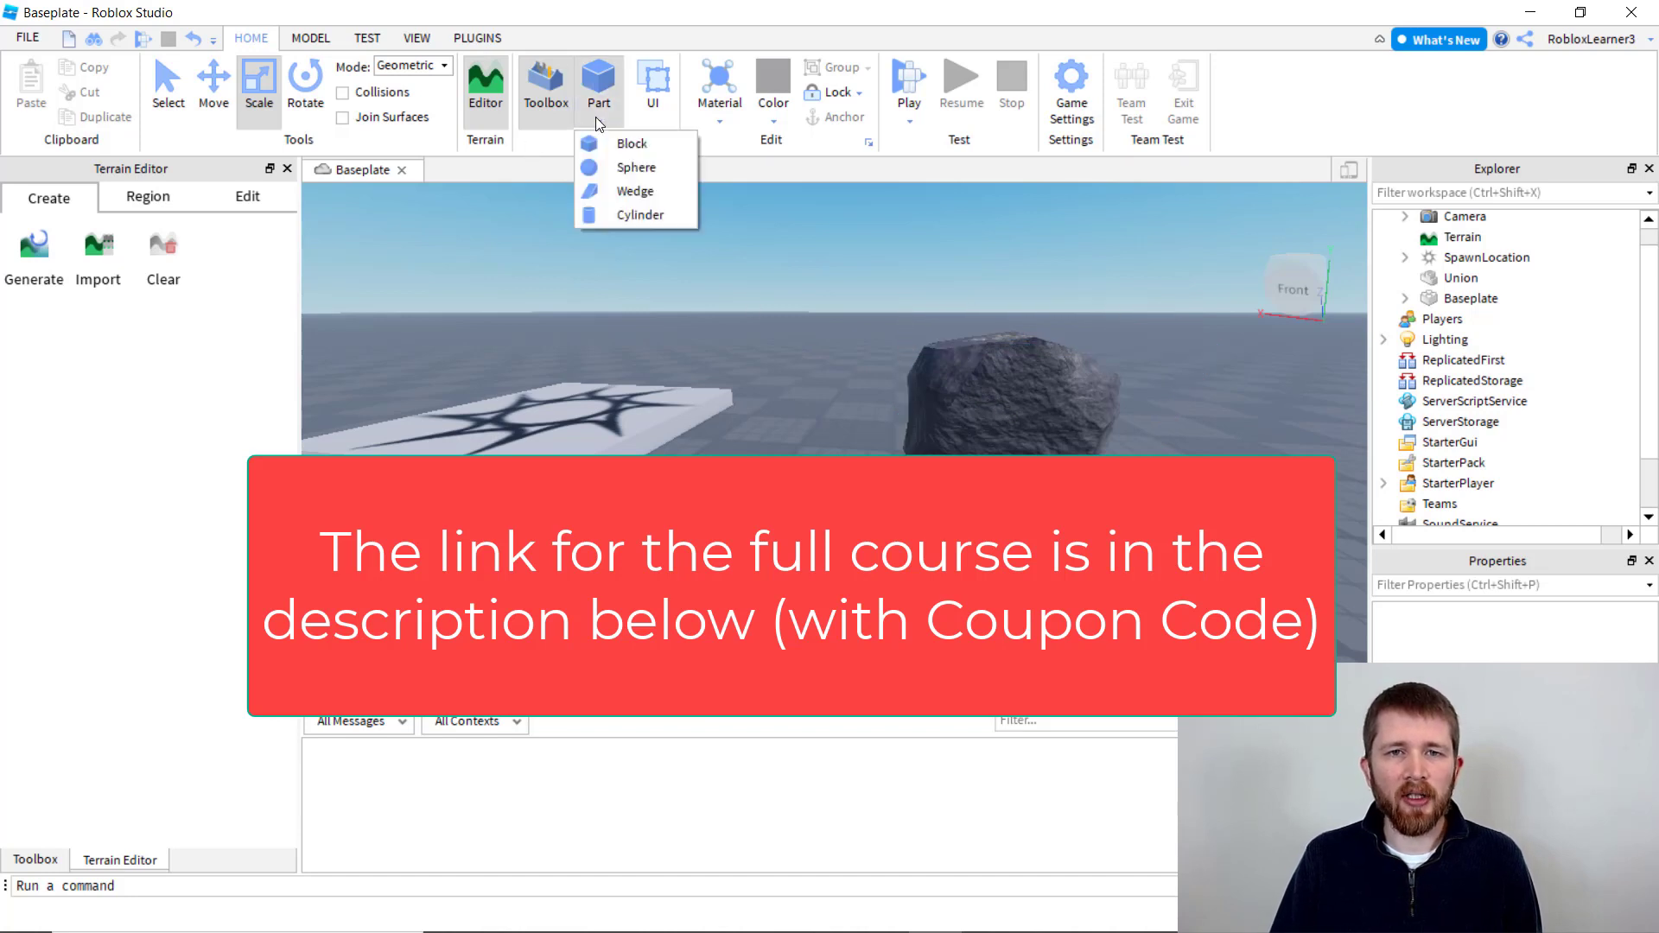
pyautogui.click(546, 86)
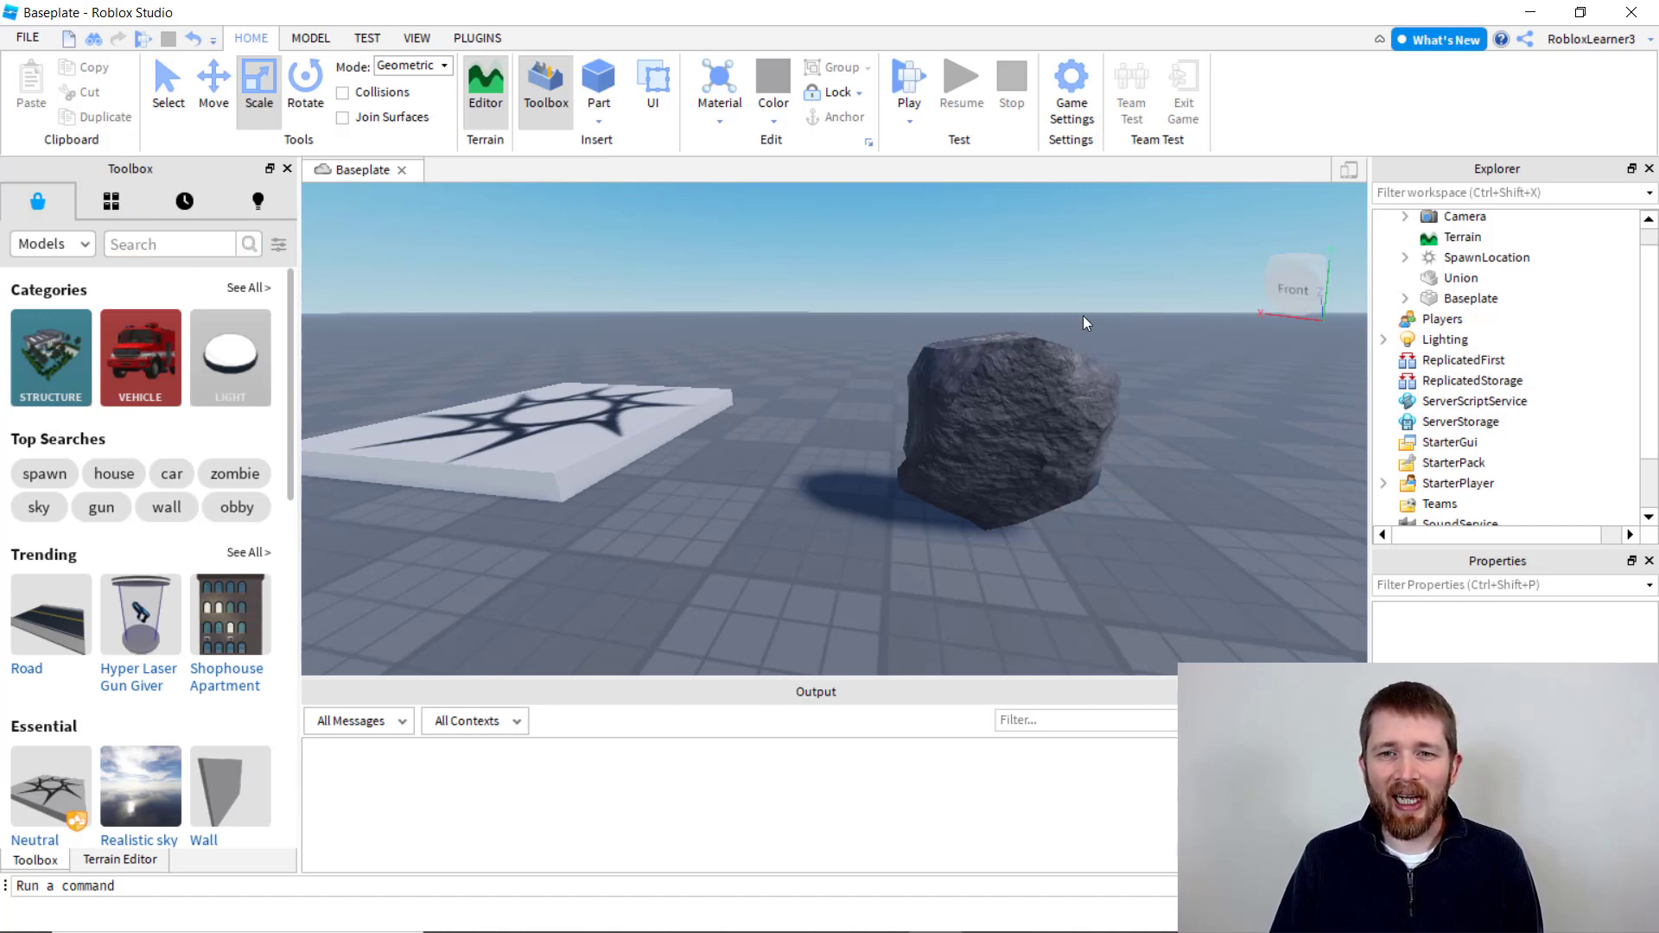
pyautogui.click(1025, 378)
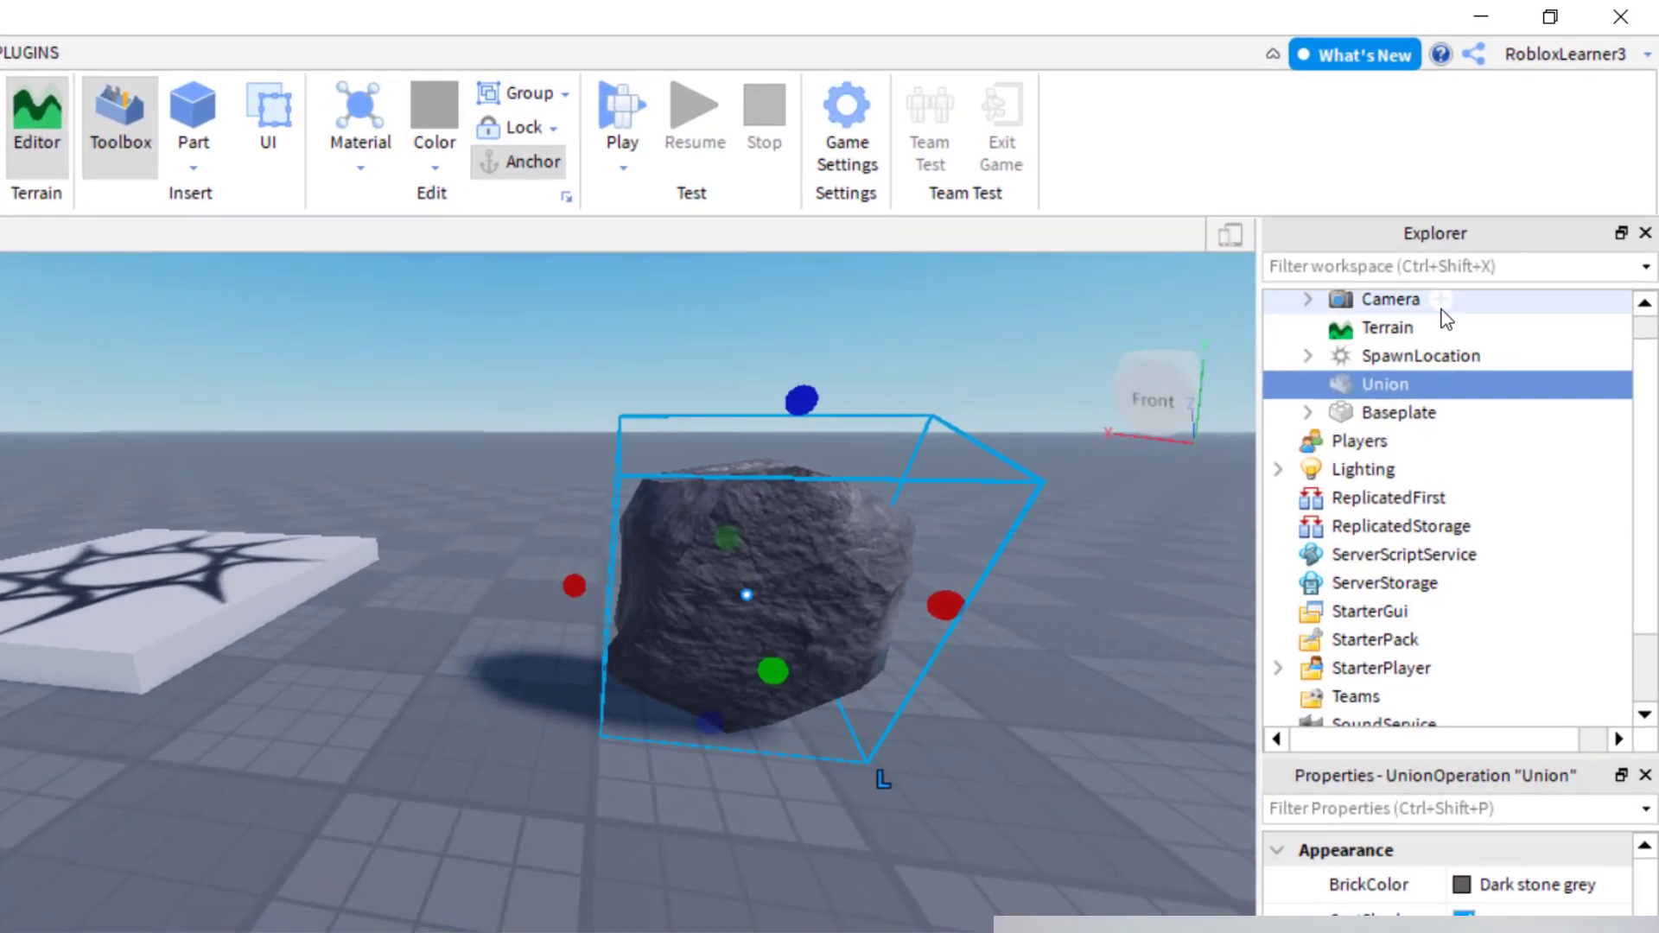
pyautogui.moveTo(1380, 380)
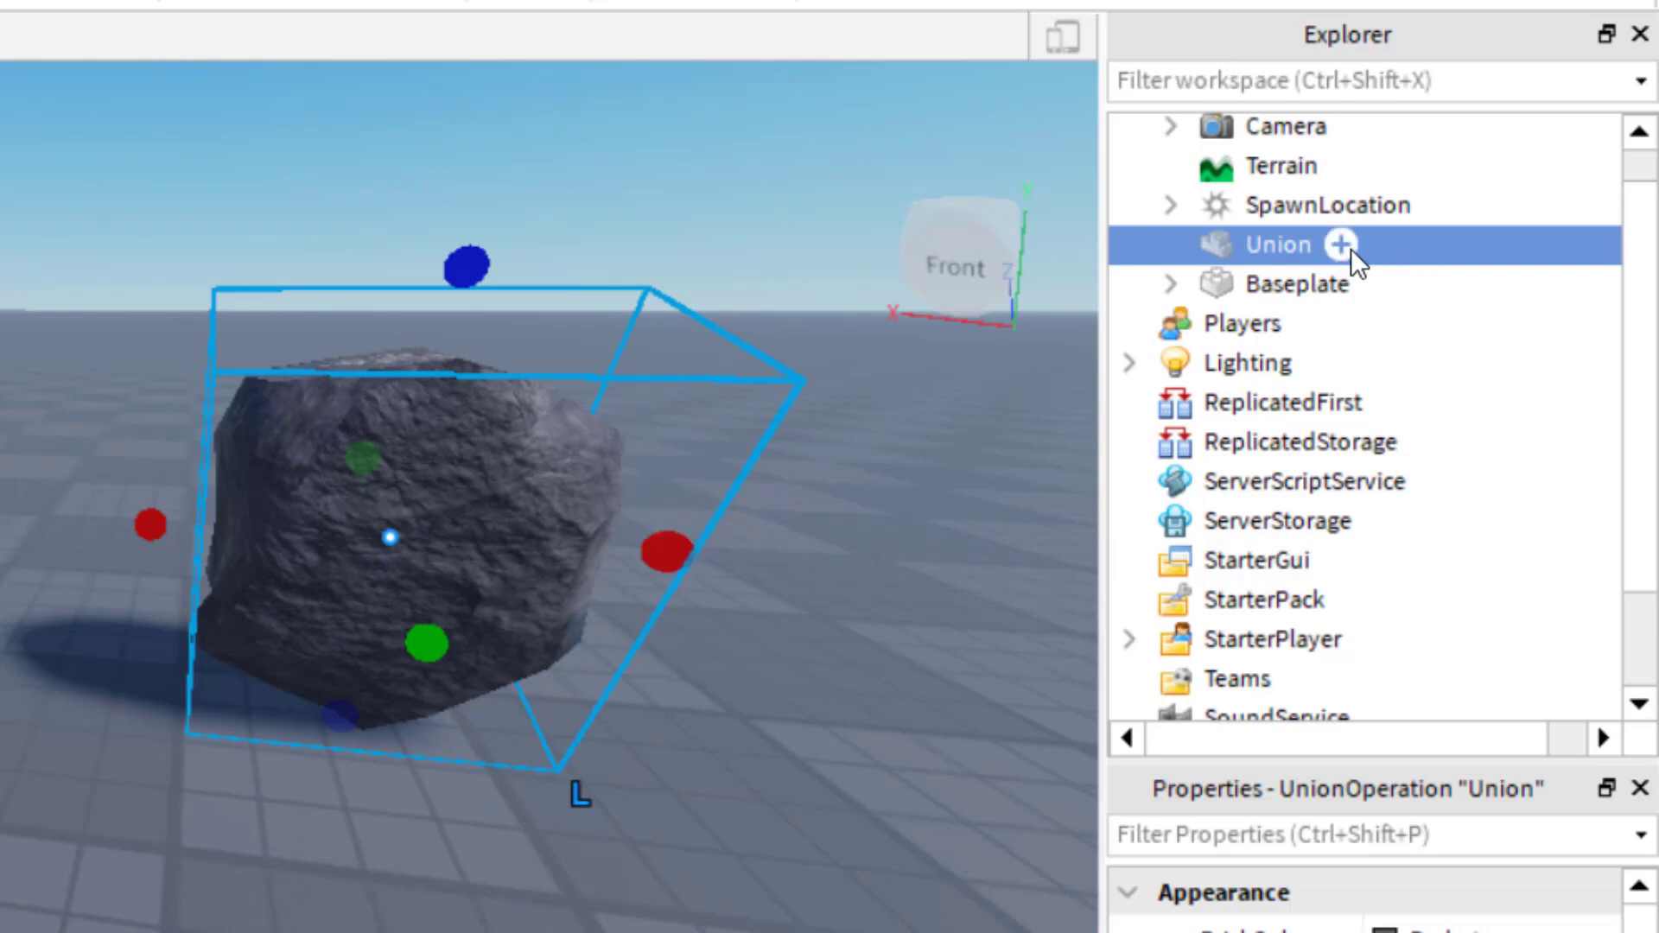
pyautogui.click(1341, 246)
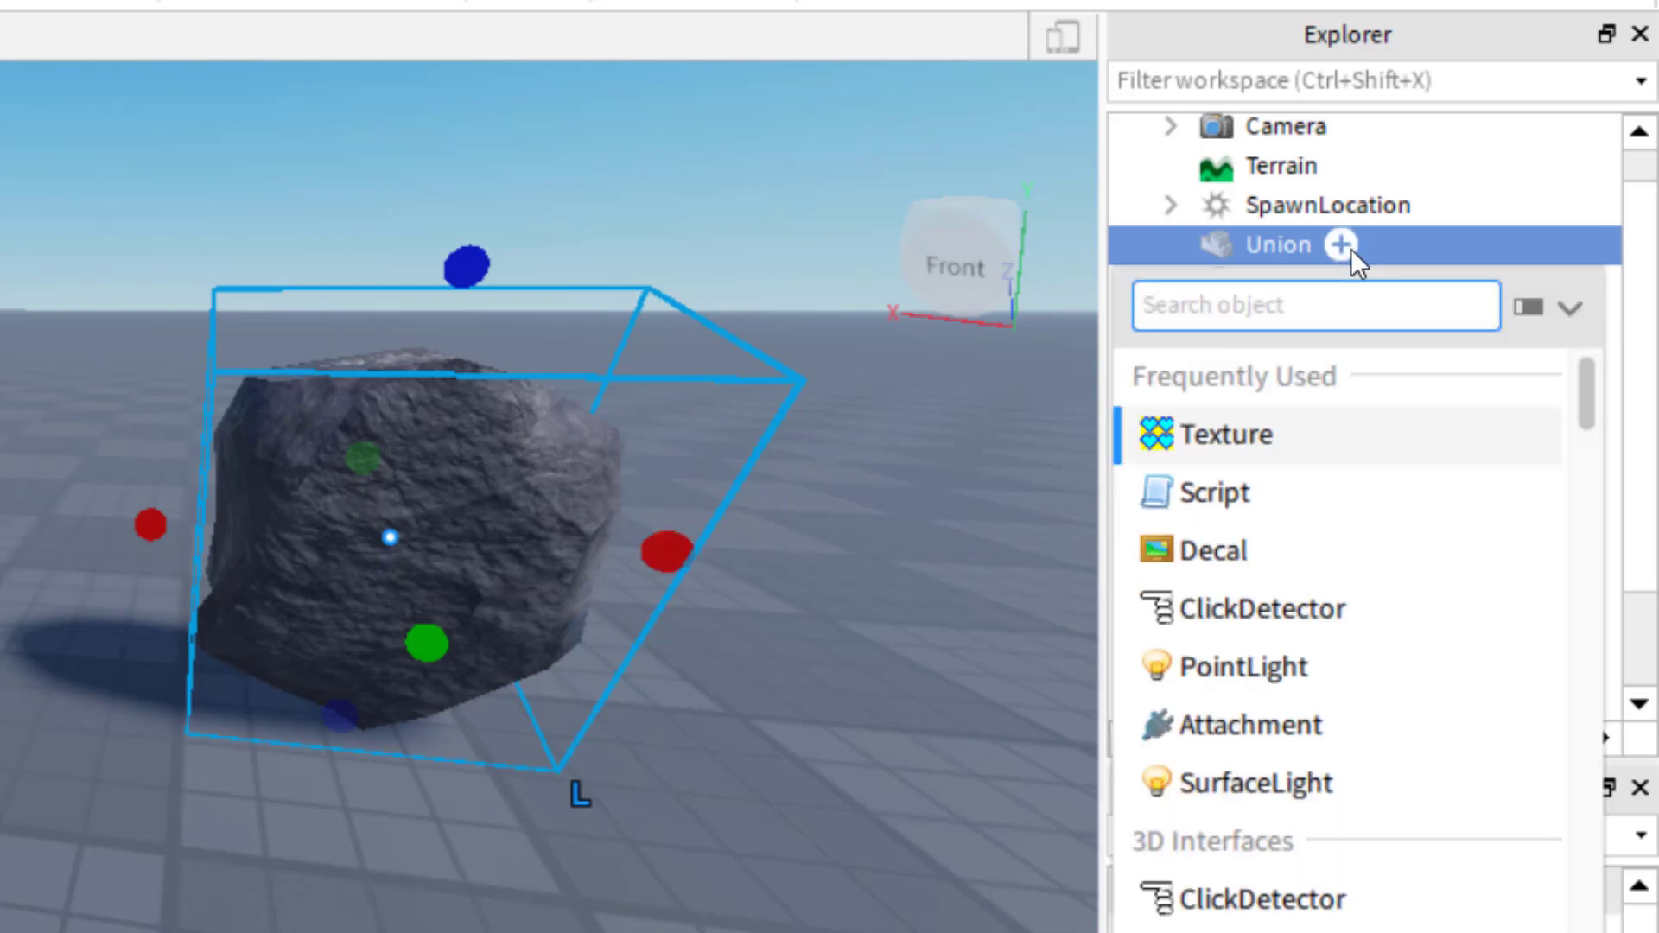
pyautogui.write('dia')
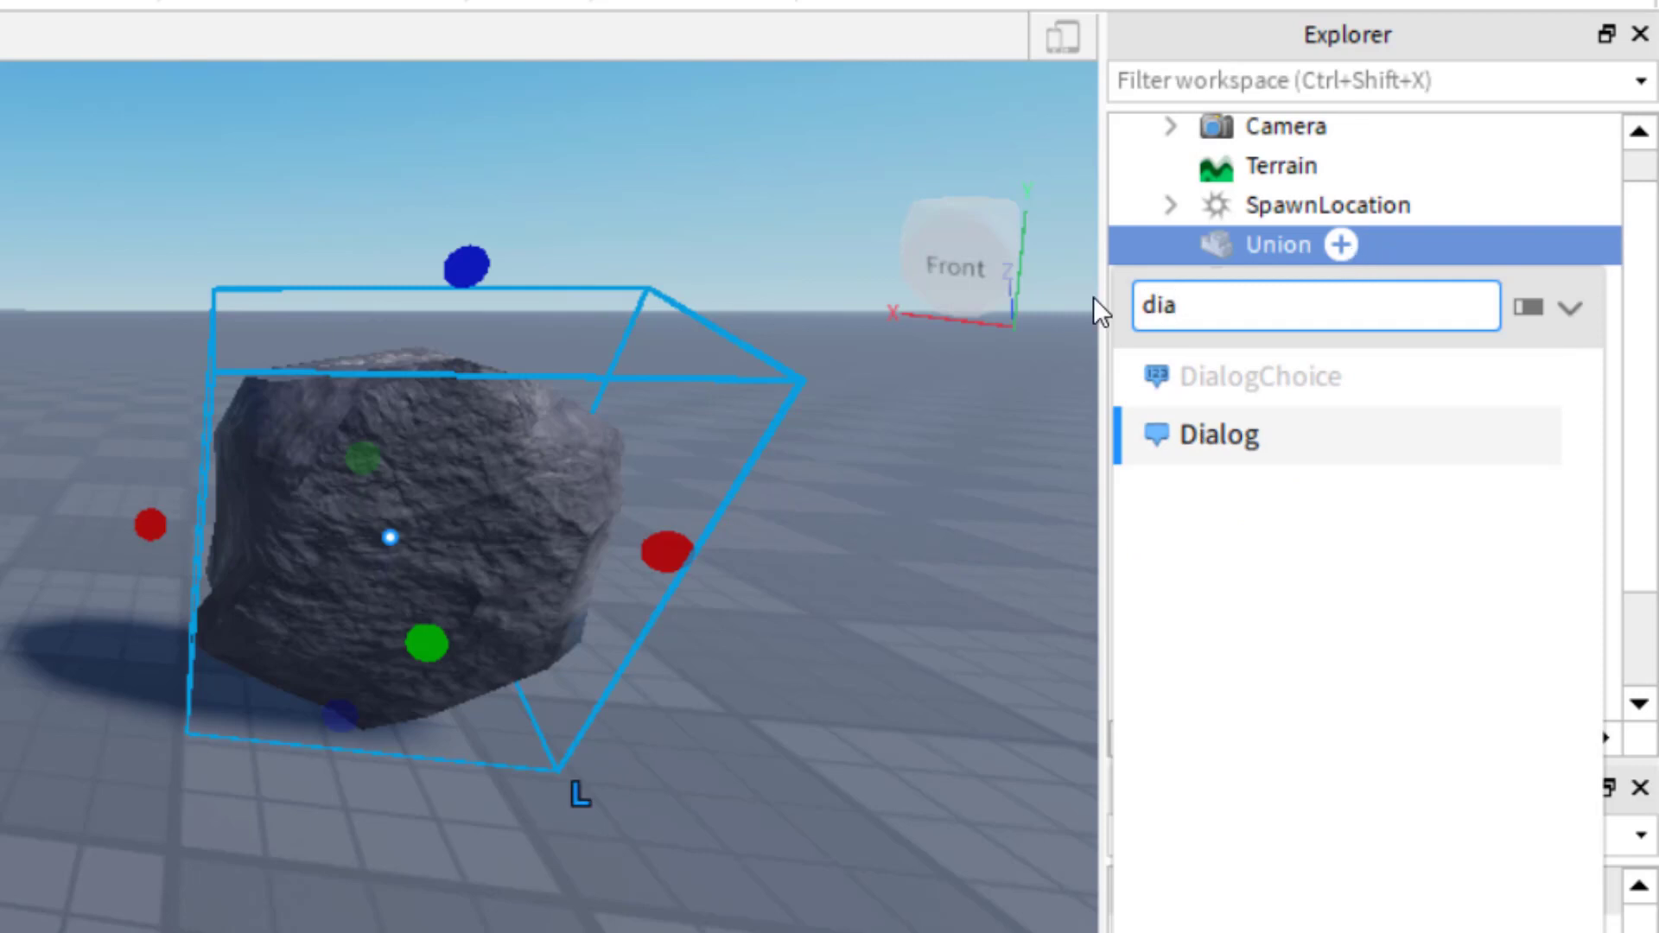
pyautogui.click(1220, 436)
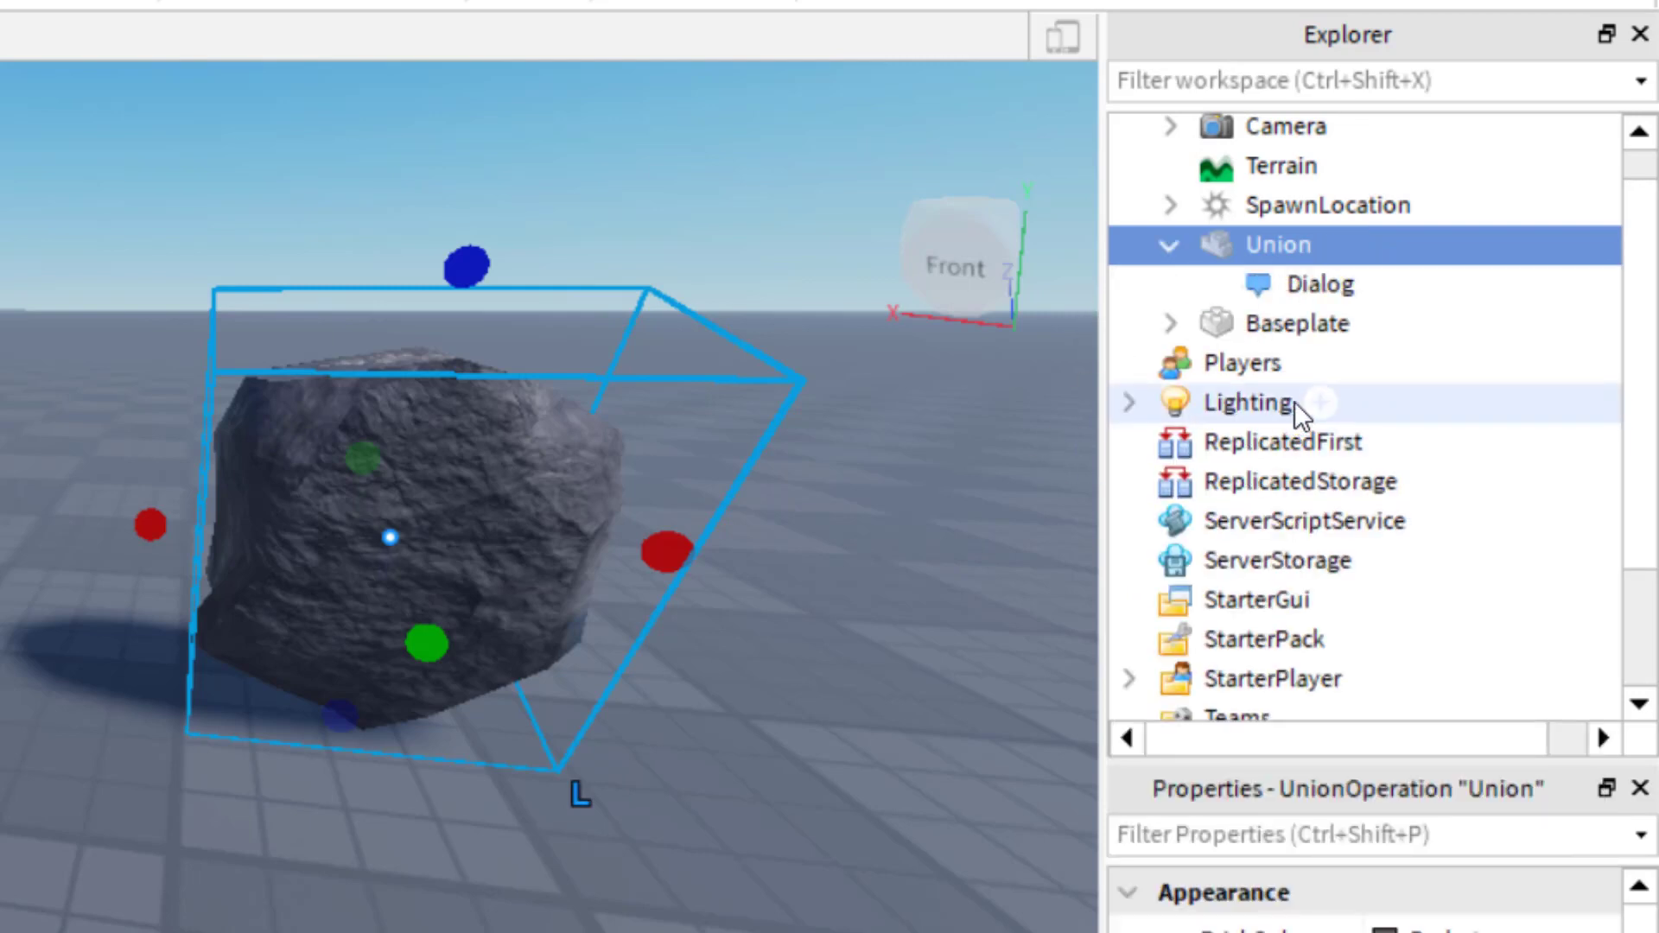
pyautogui.click(1340, 288)
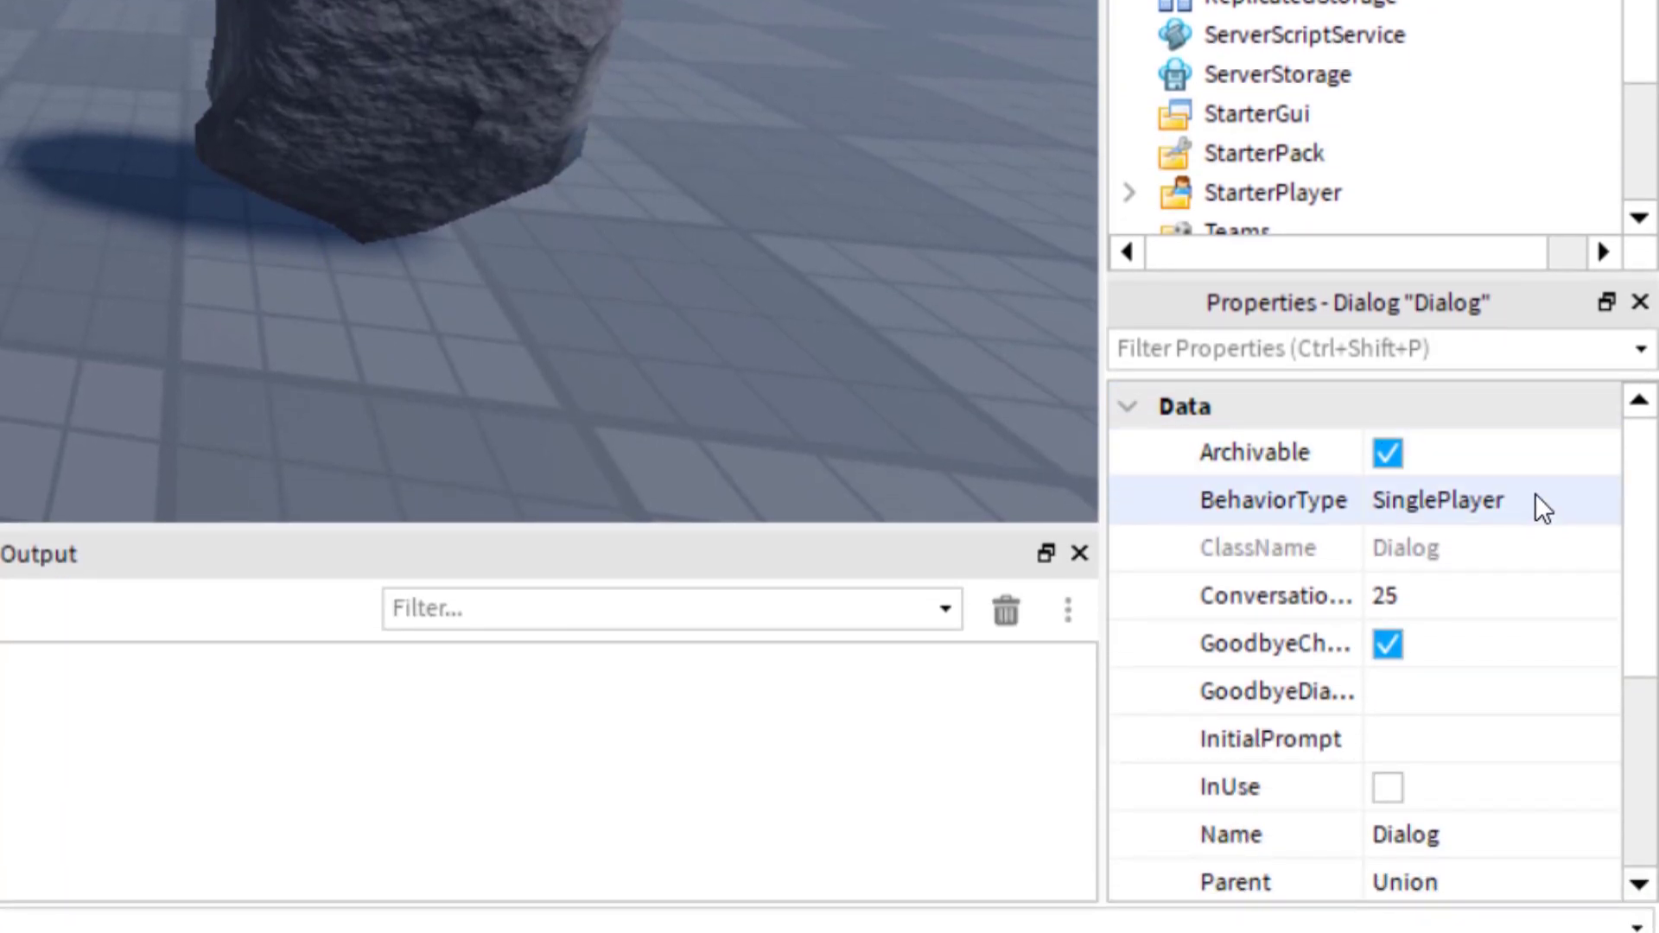
# Step: Set the Dialog's InitialPrompt to 'Finally, someone to talk to, do you want to hear a joke?'
pyautogui.scroll(-1, 1535, 498)
pyautogui.scroll(-1, 1531, 508)
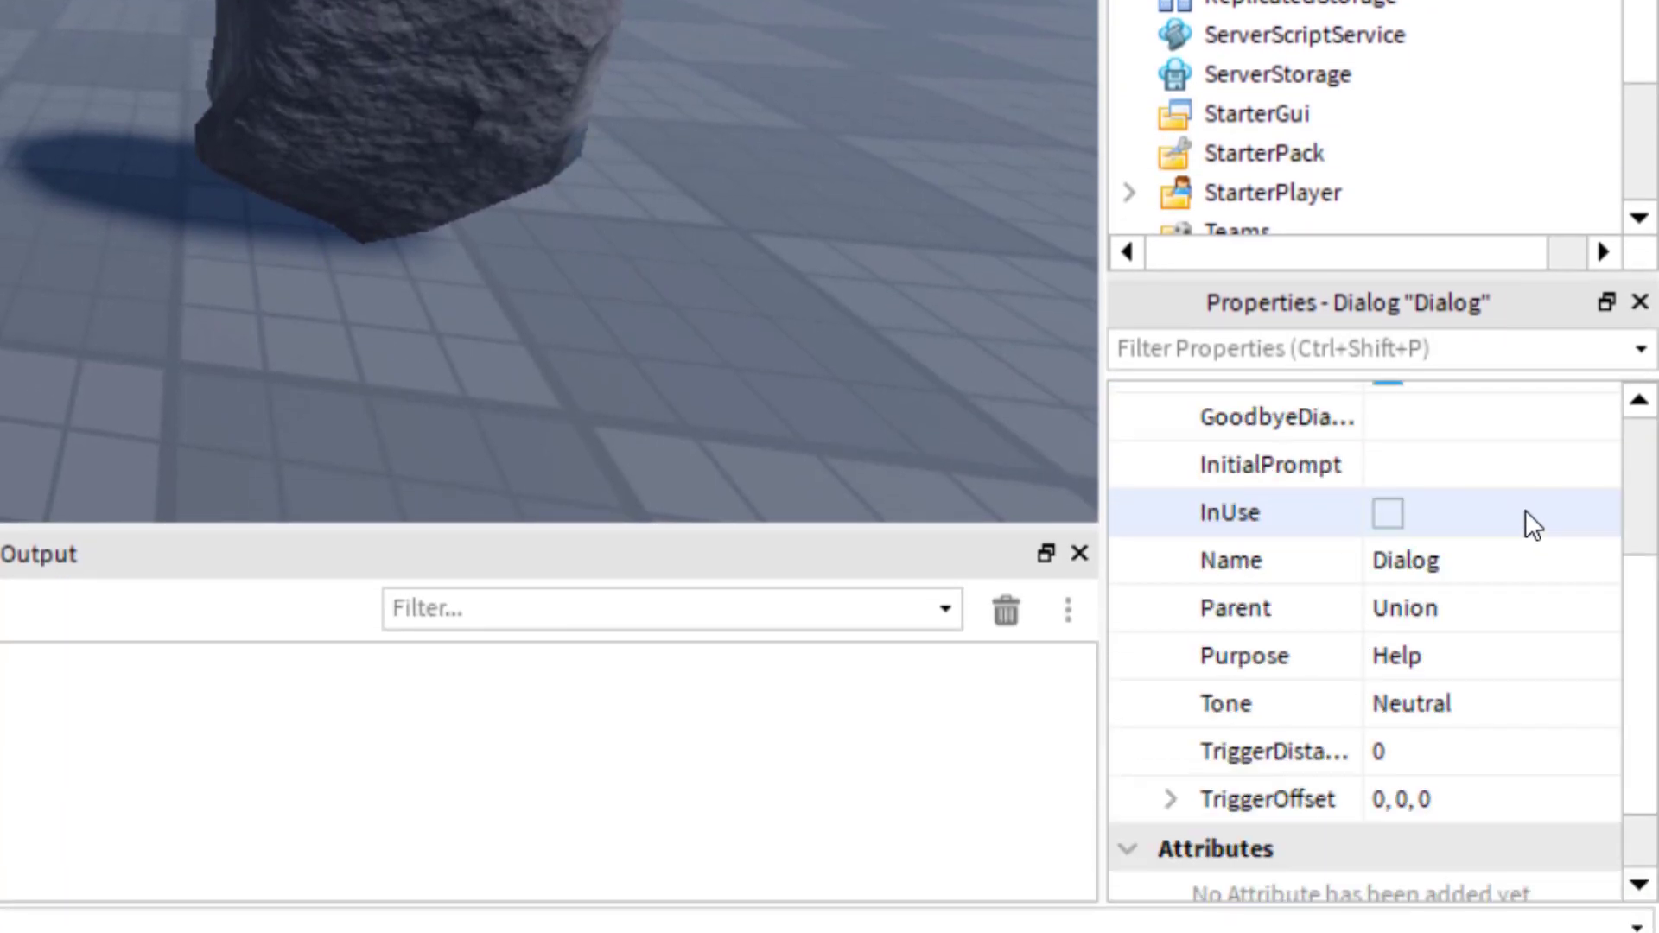
pyautogui.scroll(1, 1525, 510)
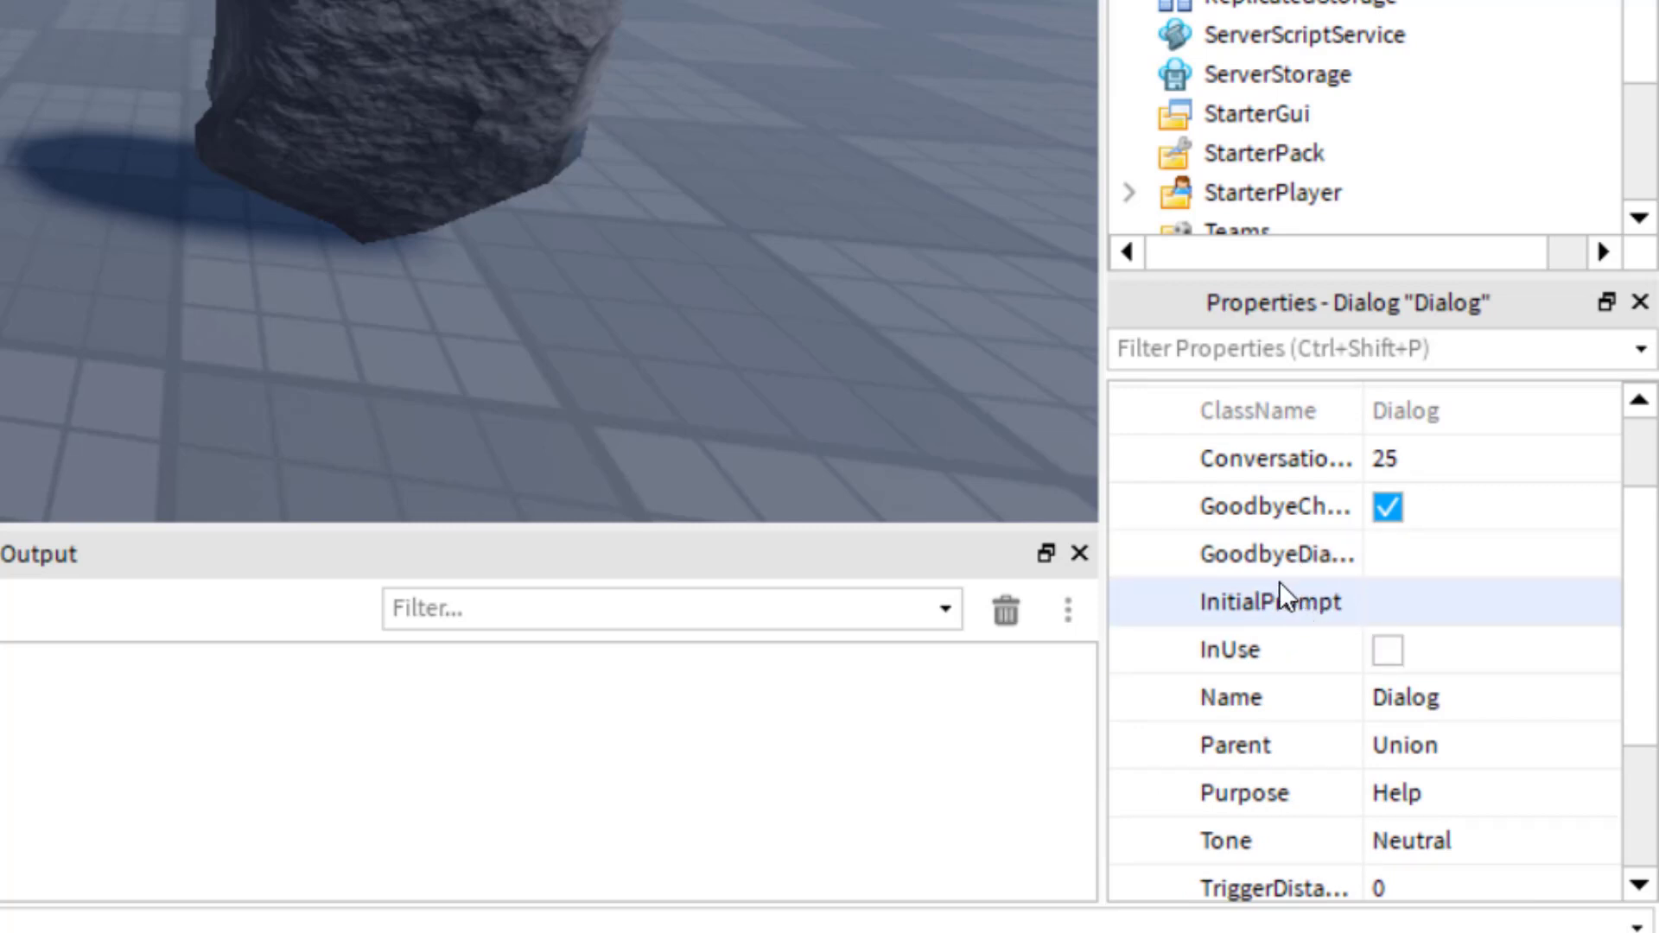
pyautogui.click(1409, 615)
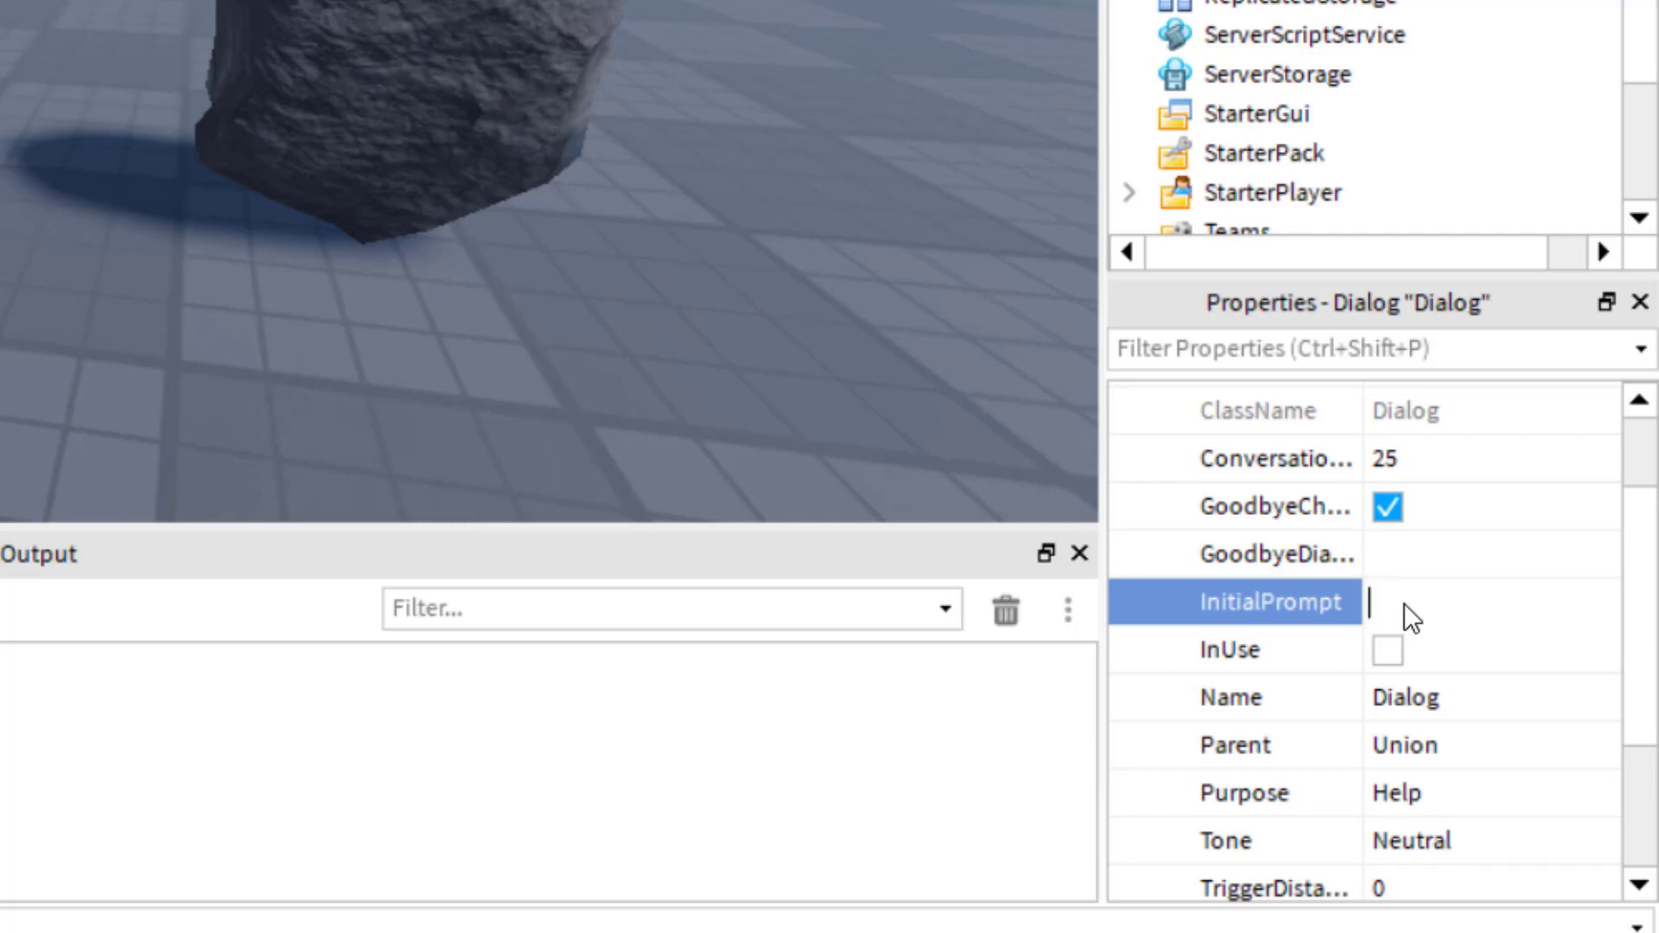
pyautogui.write('Finally, someone to talk to, do y')
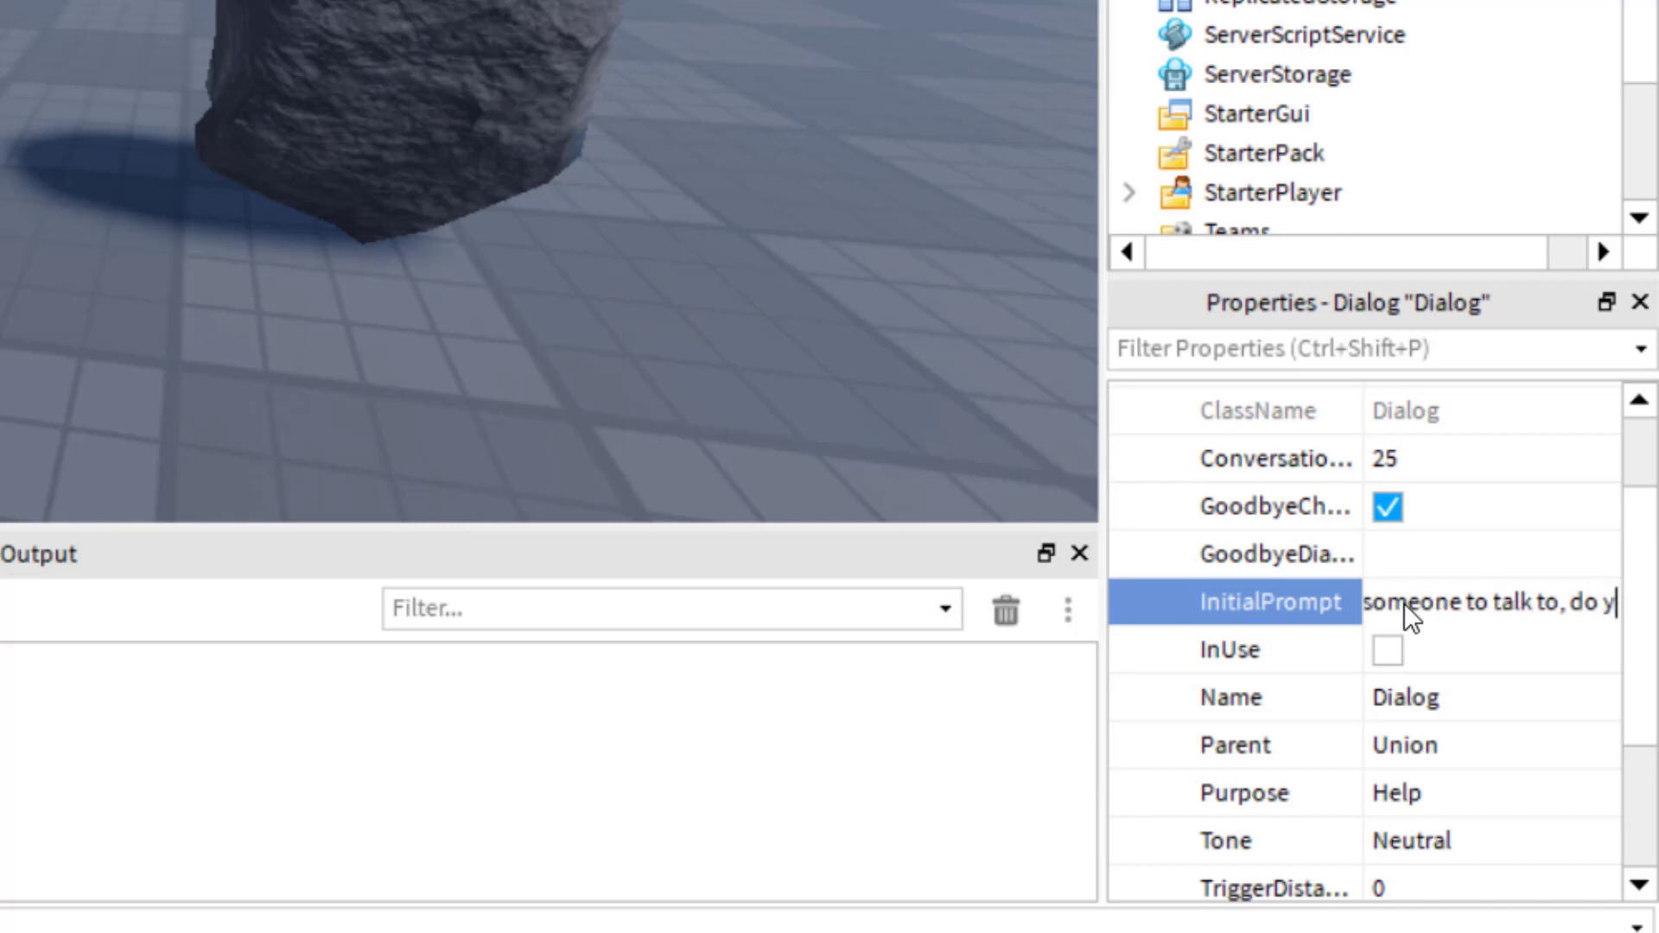
pyautogui.write('ou want to hear a joke?')
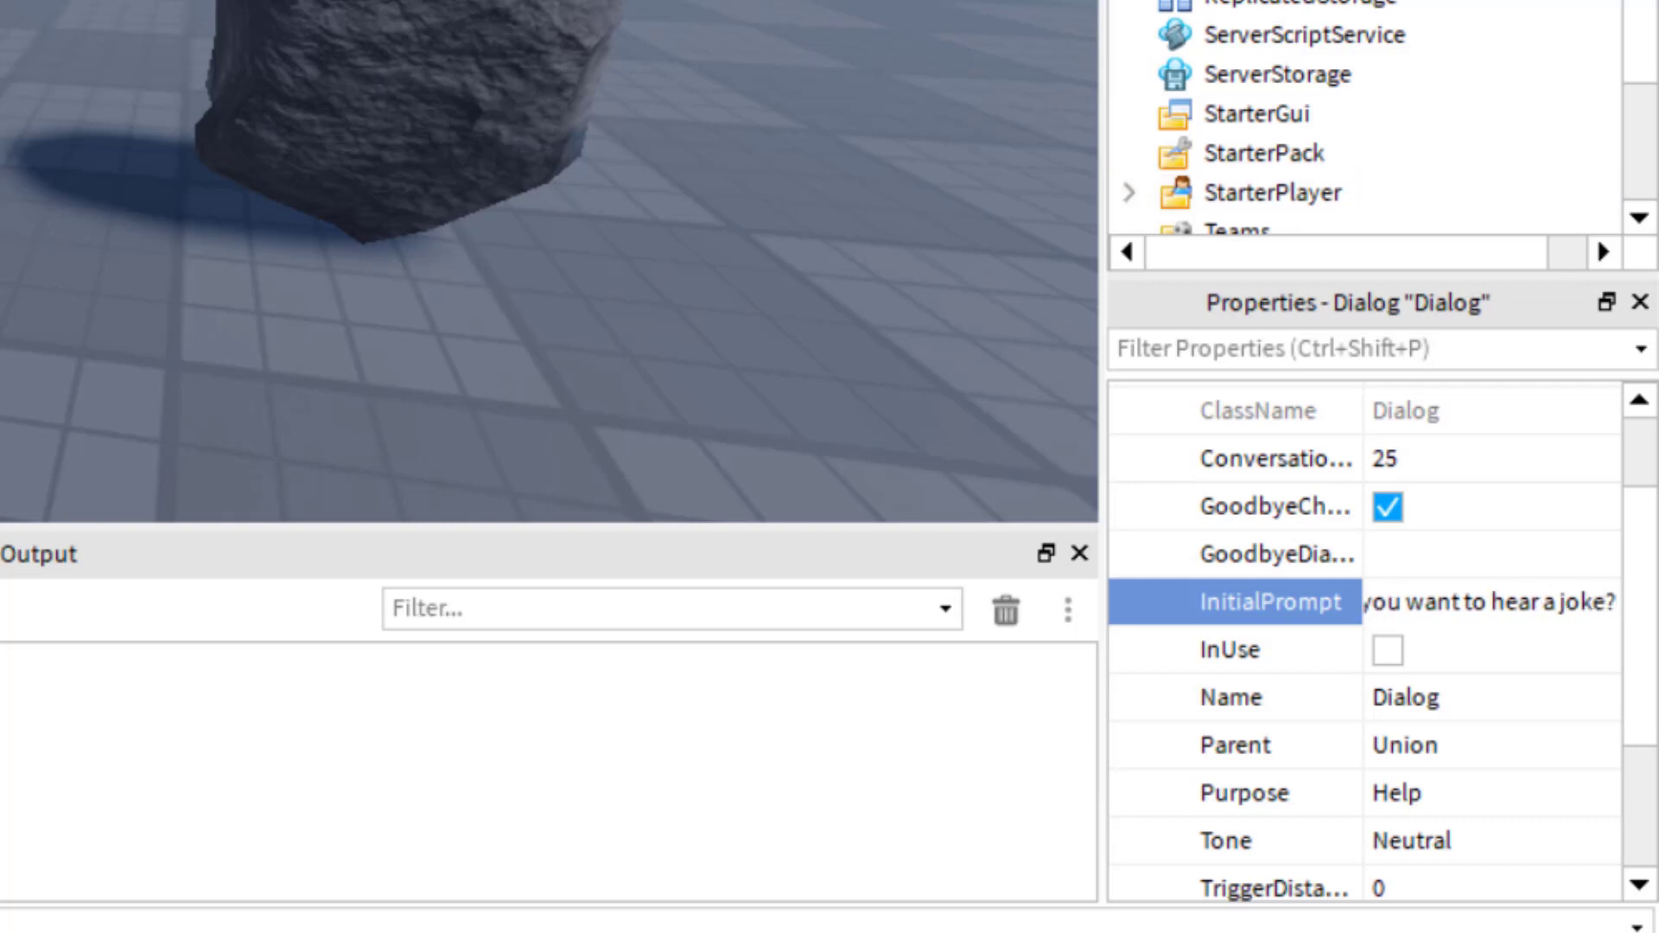
pyautogui.press('Return')
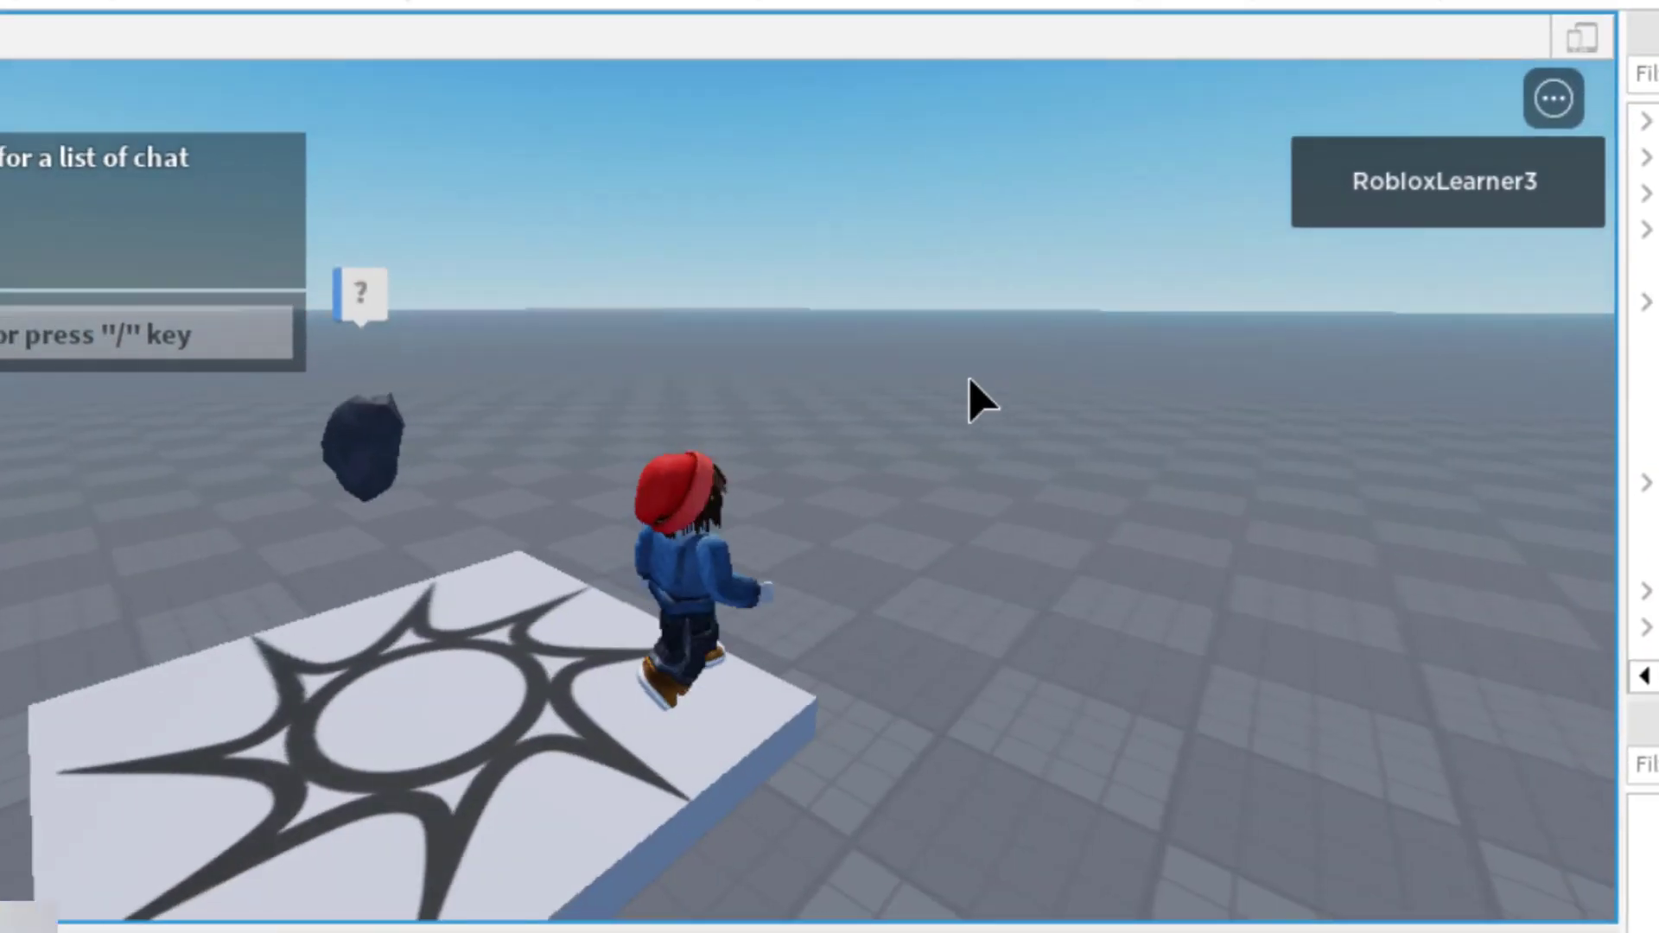
pyautogui.press('w')
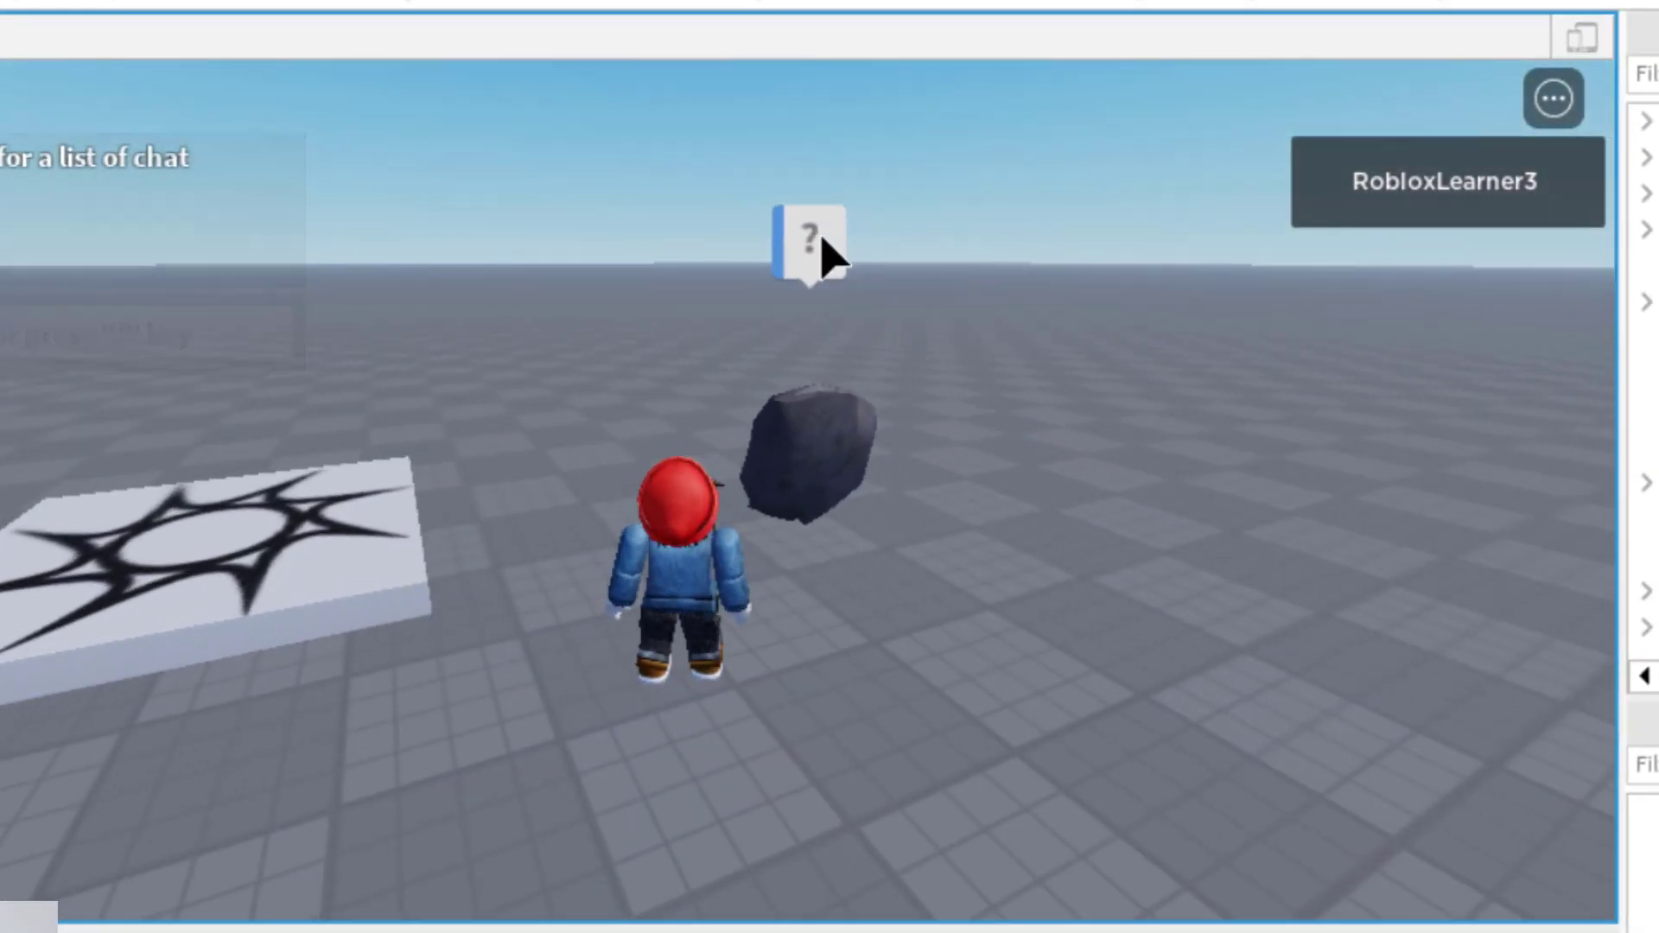
pyautogui.click(810, 241)
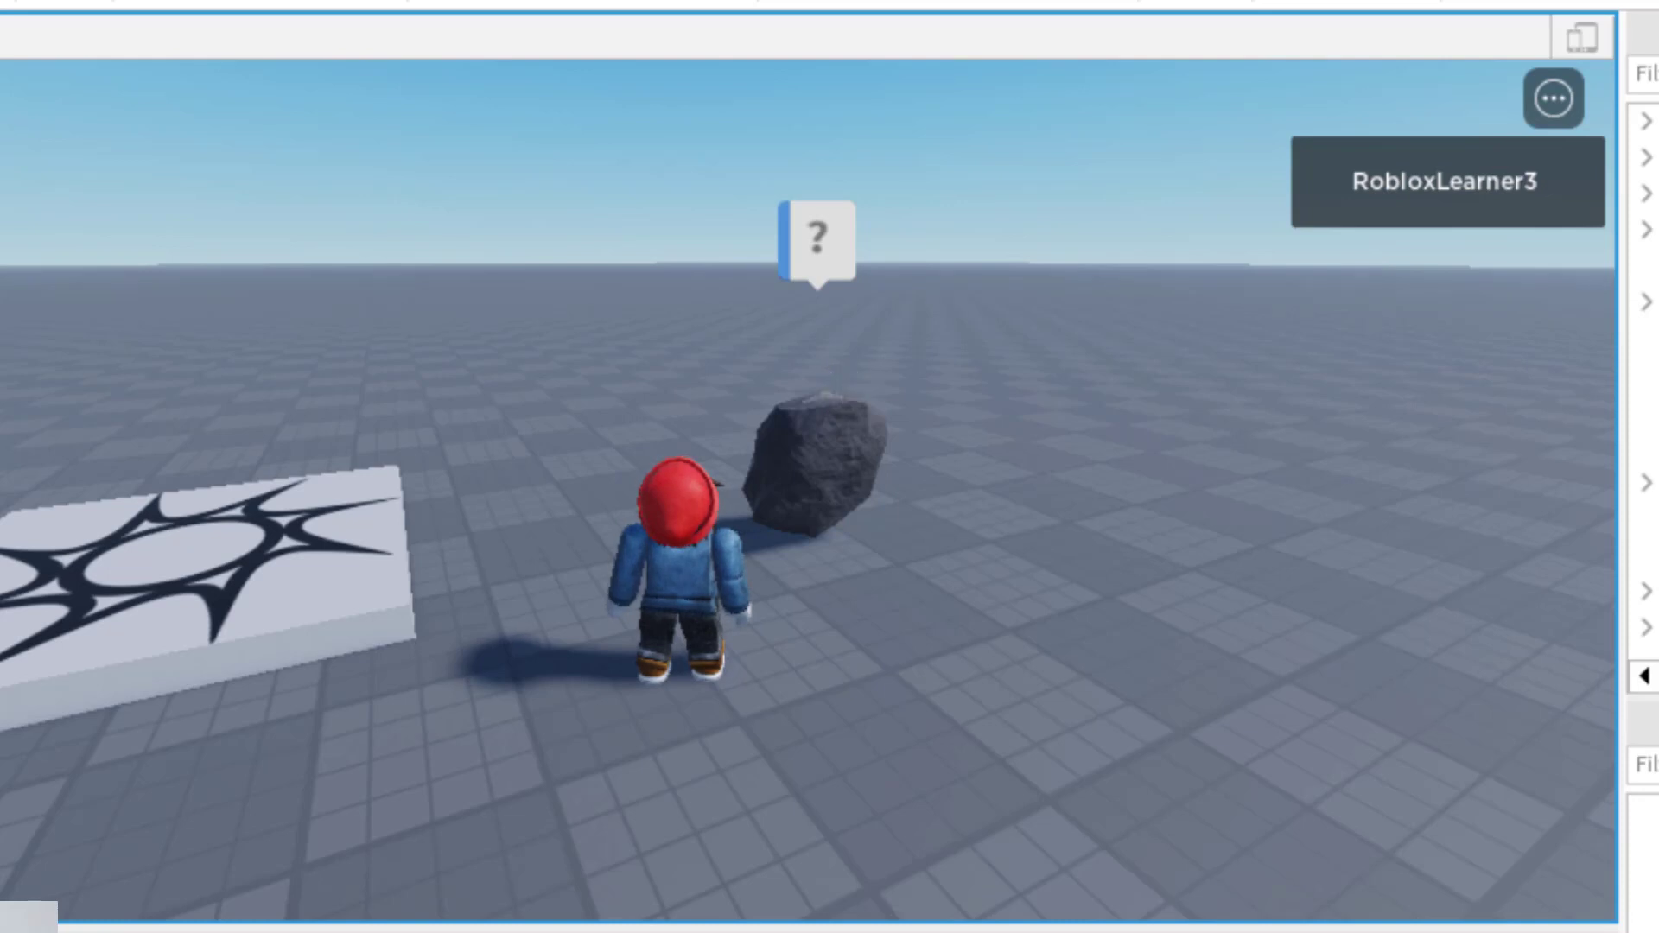
pyautogui.hotkey('shift', 'F5')
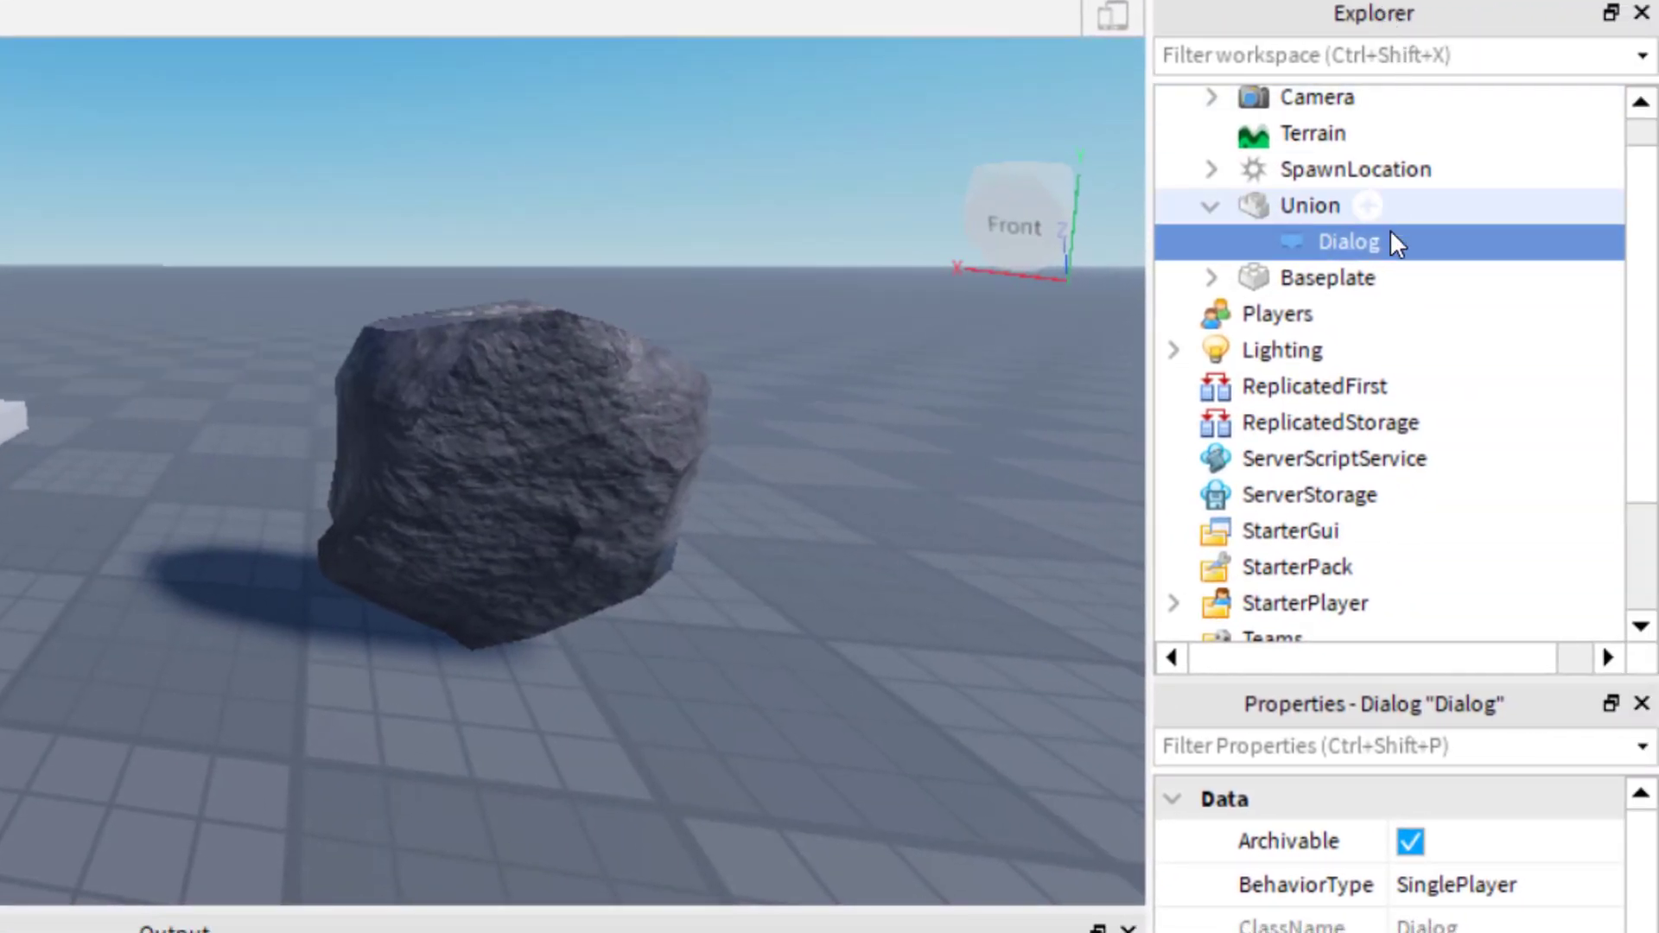
# Step: Add a DialogChoice inside the rock's Dialog
pyautogui.moveTo(1373, 247)
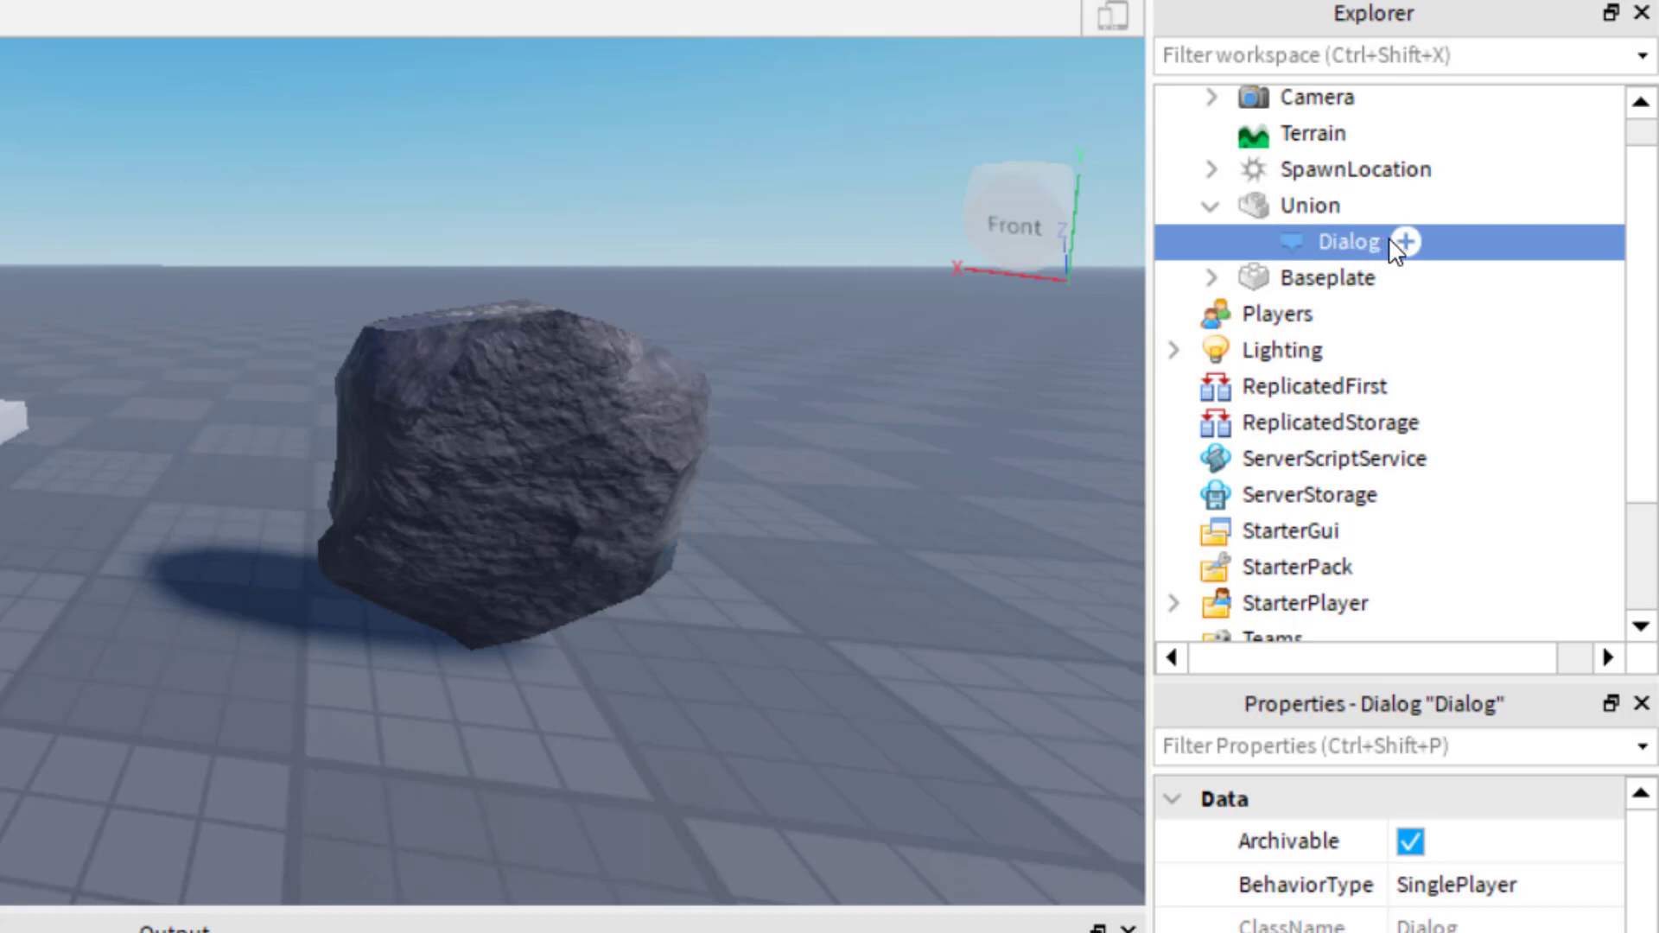
pyautogui.click(1401, 242)
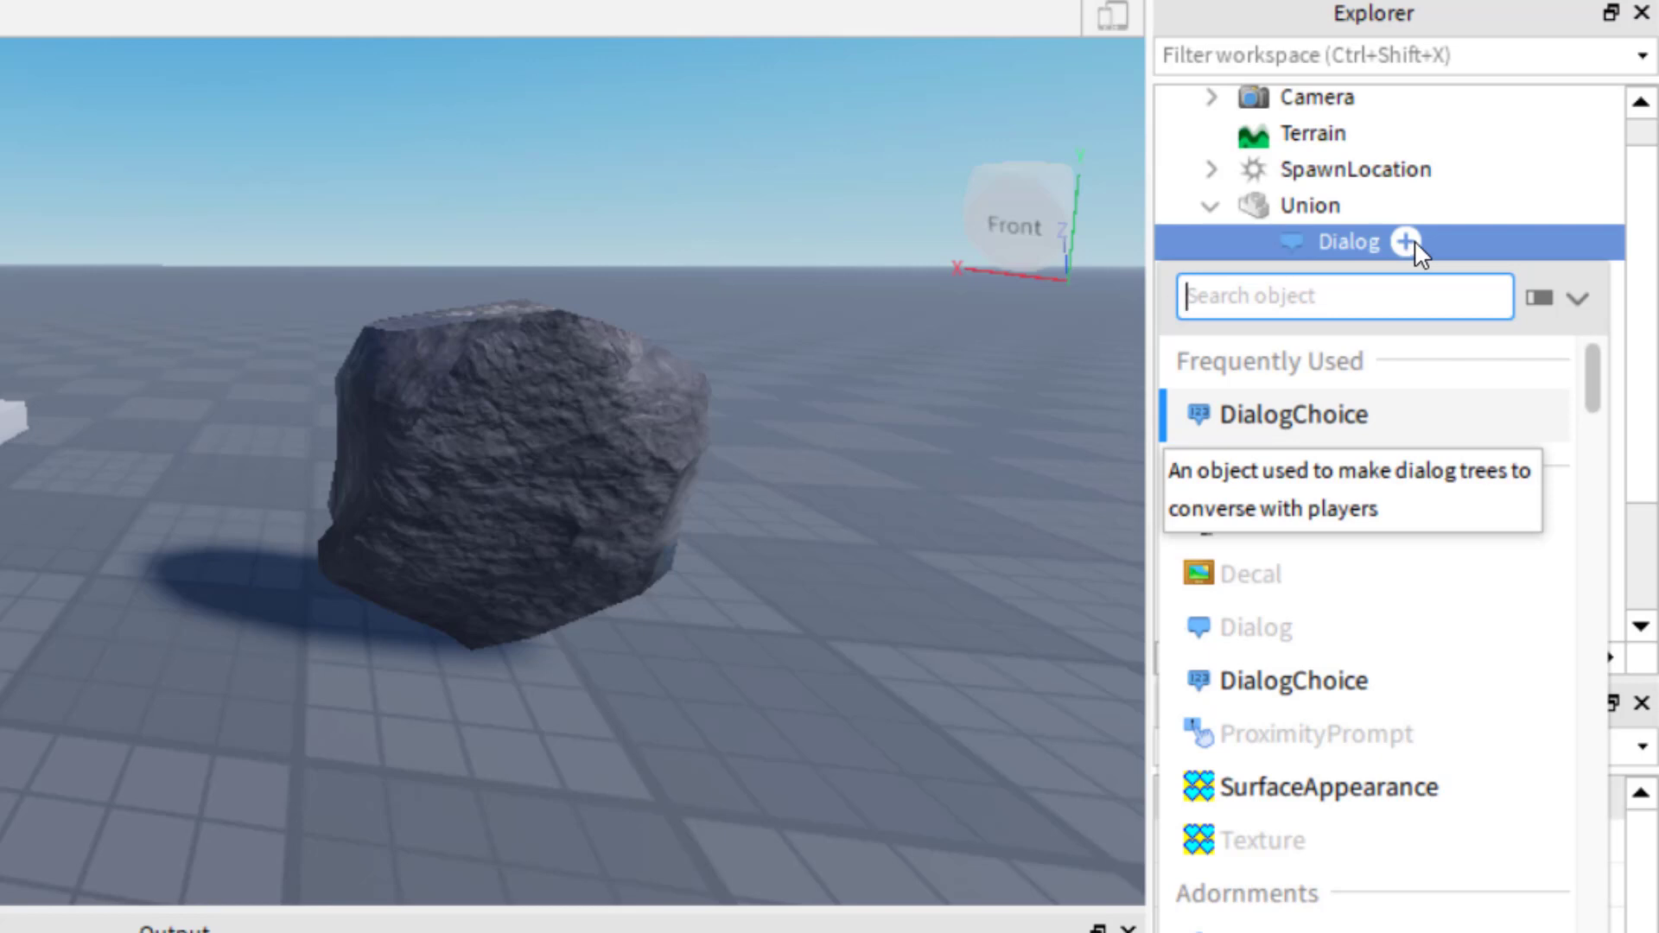
pyautogui.click(1337, 415)
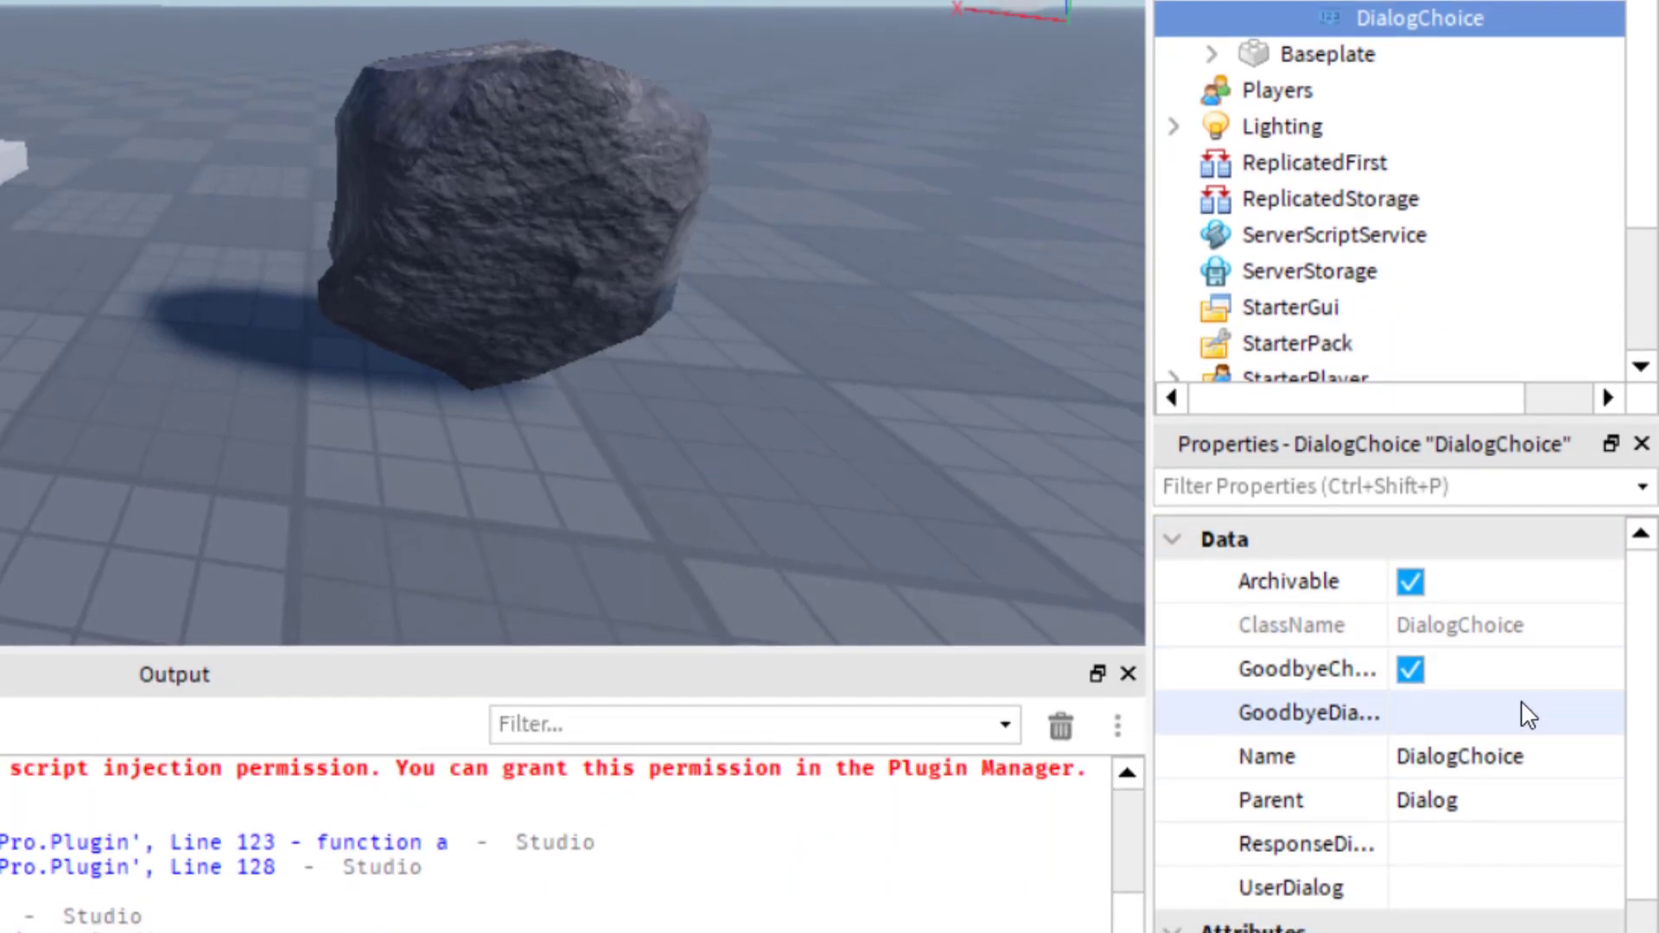
# Step: Give the choice UserDialog 'Yes, I would like to hear a joke' and ResponseDialog 'Rocks do things for the crater good of humanity'
pyautogui.scroll(-1, 1462, 725)
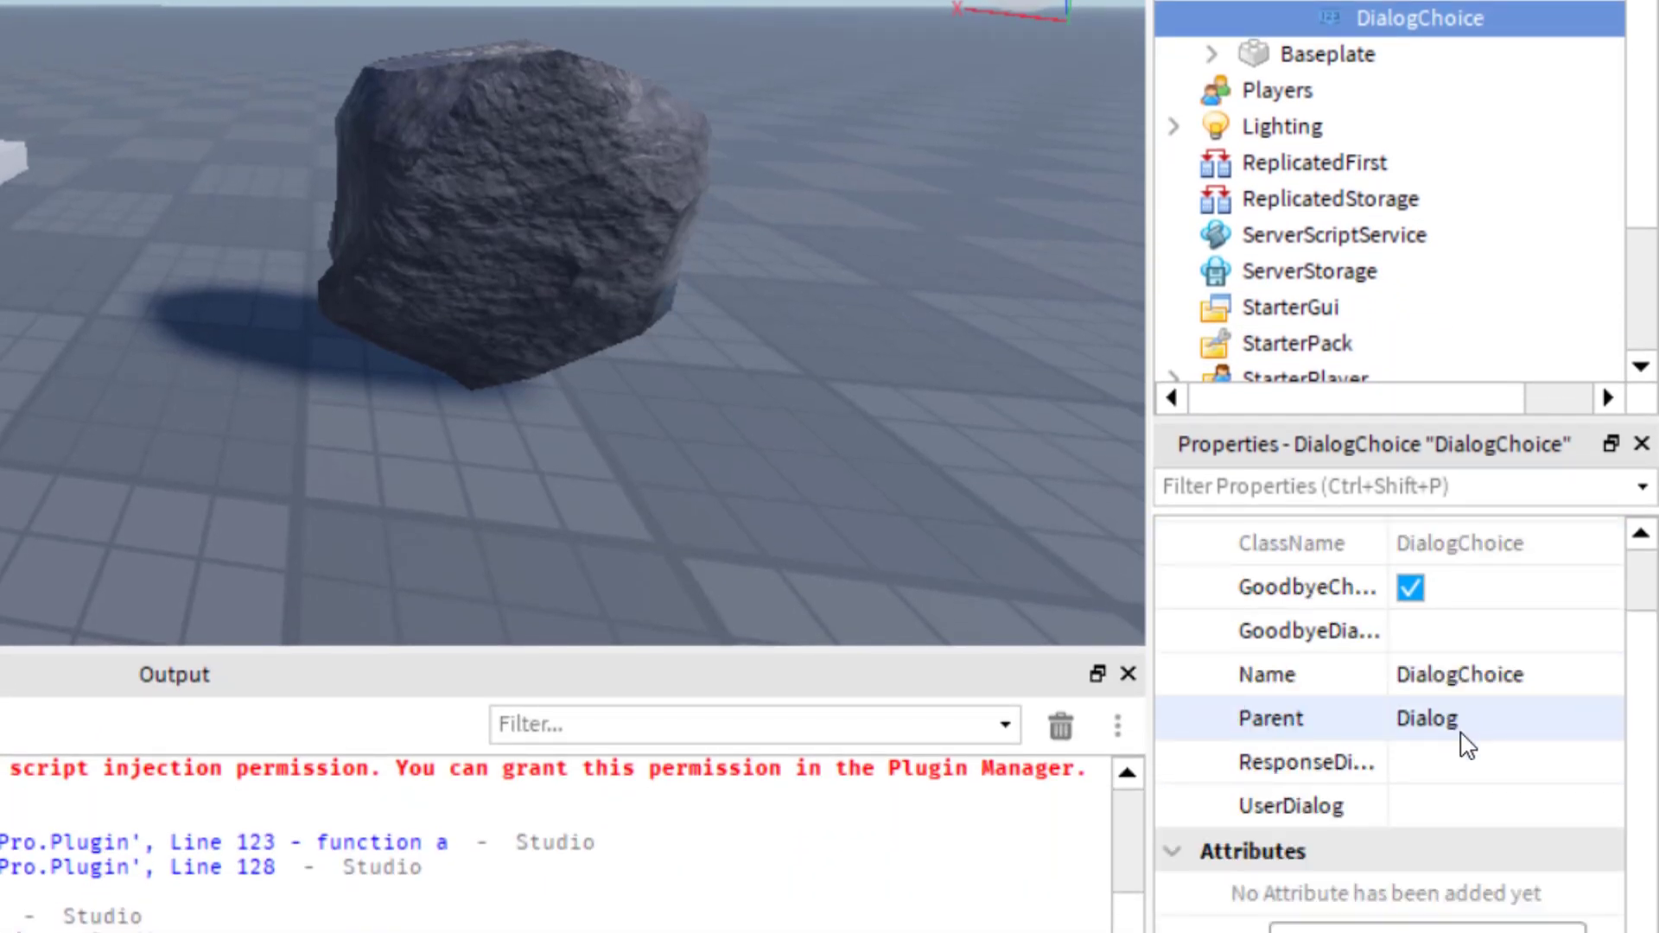
pyautogui.click(1417, 810)
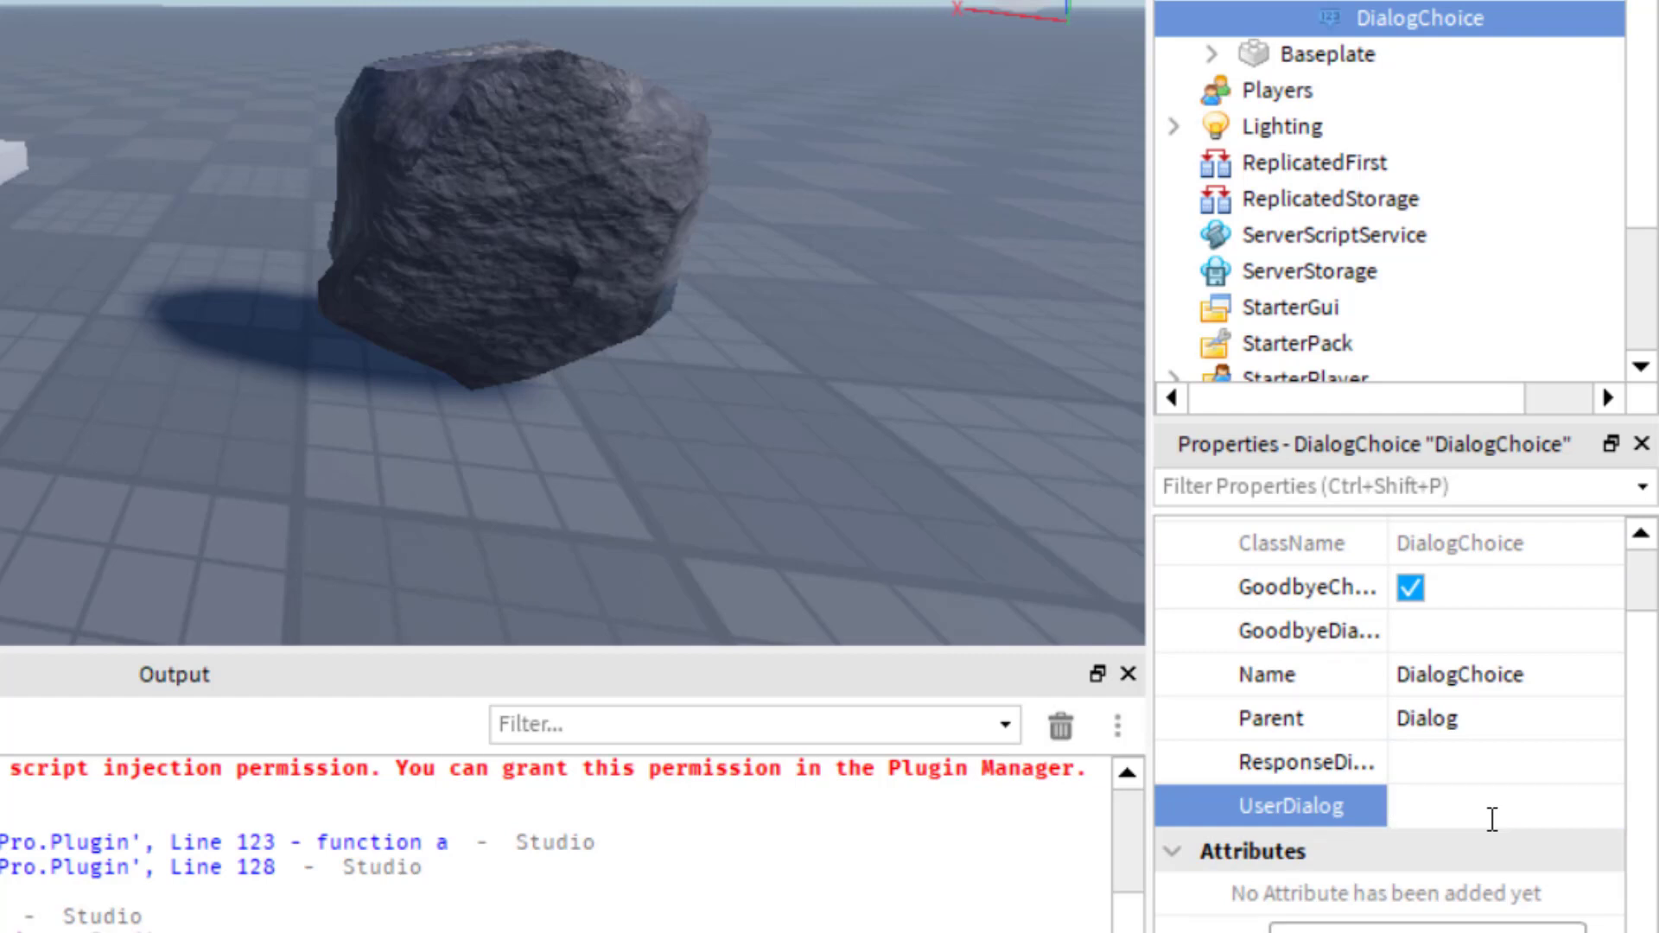
pyautogui.write('Yes, I would like to hear a jok')
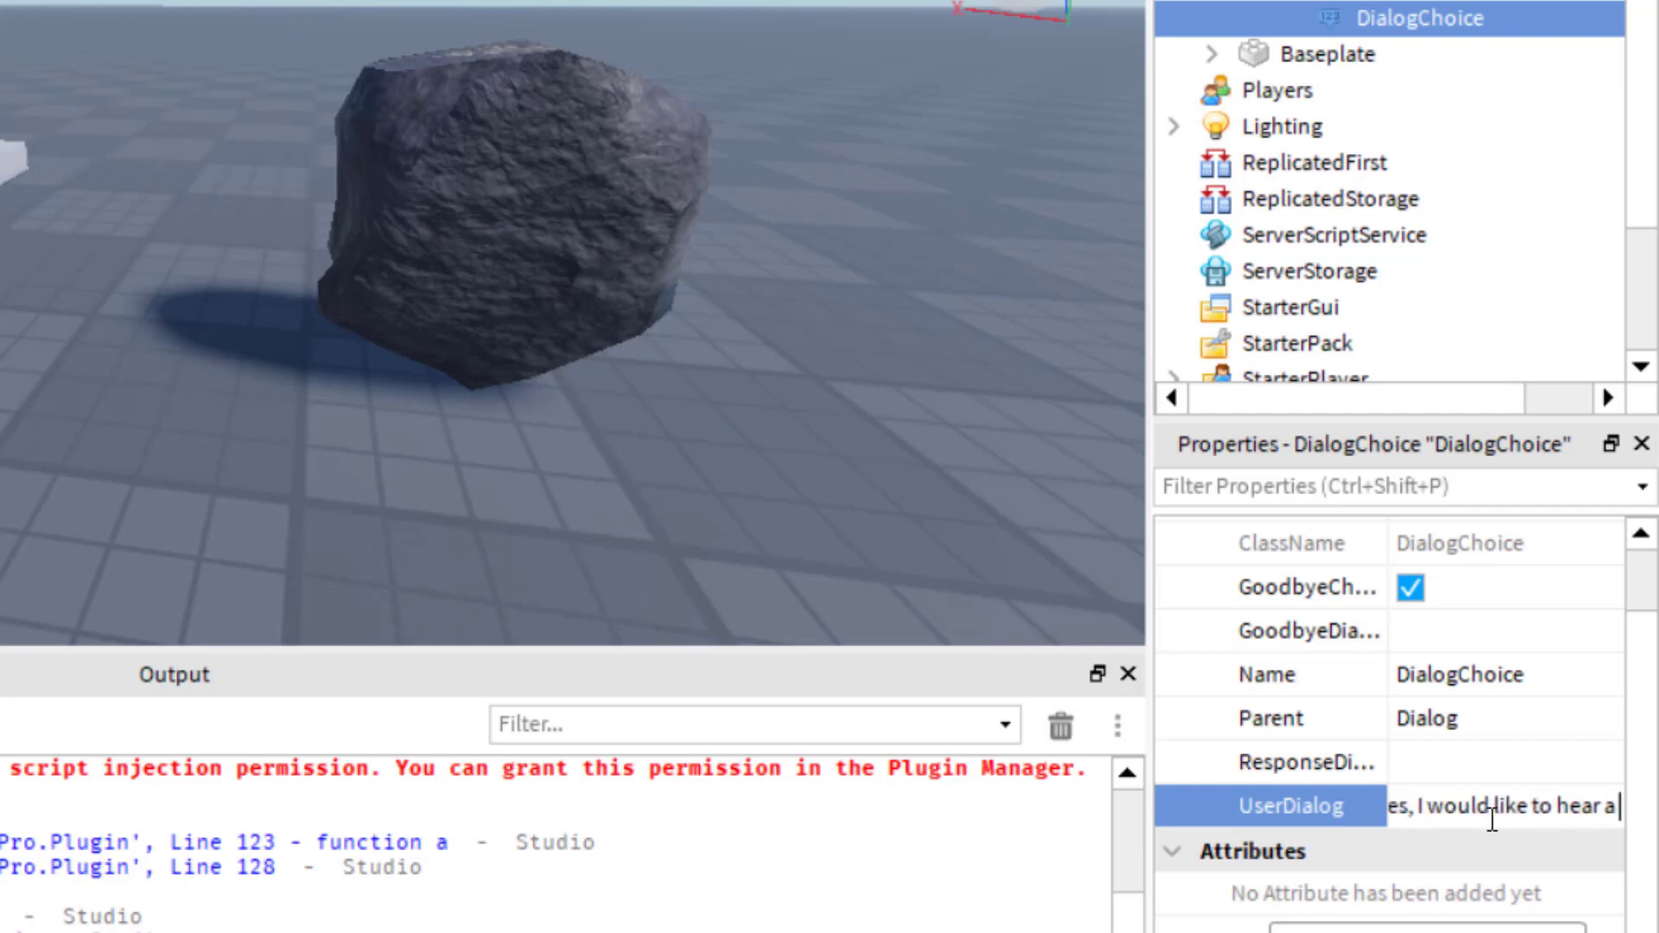
pyautogui.click(1440, 746)
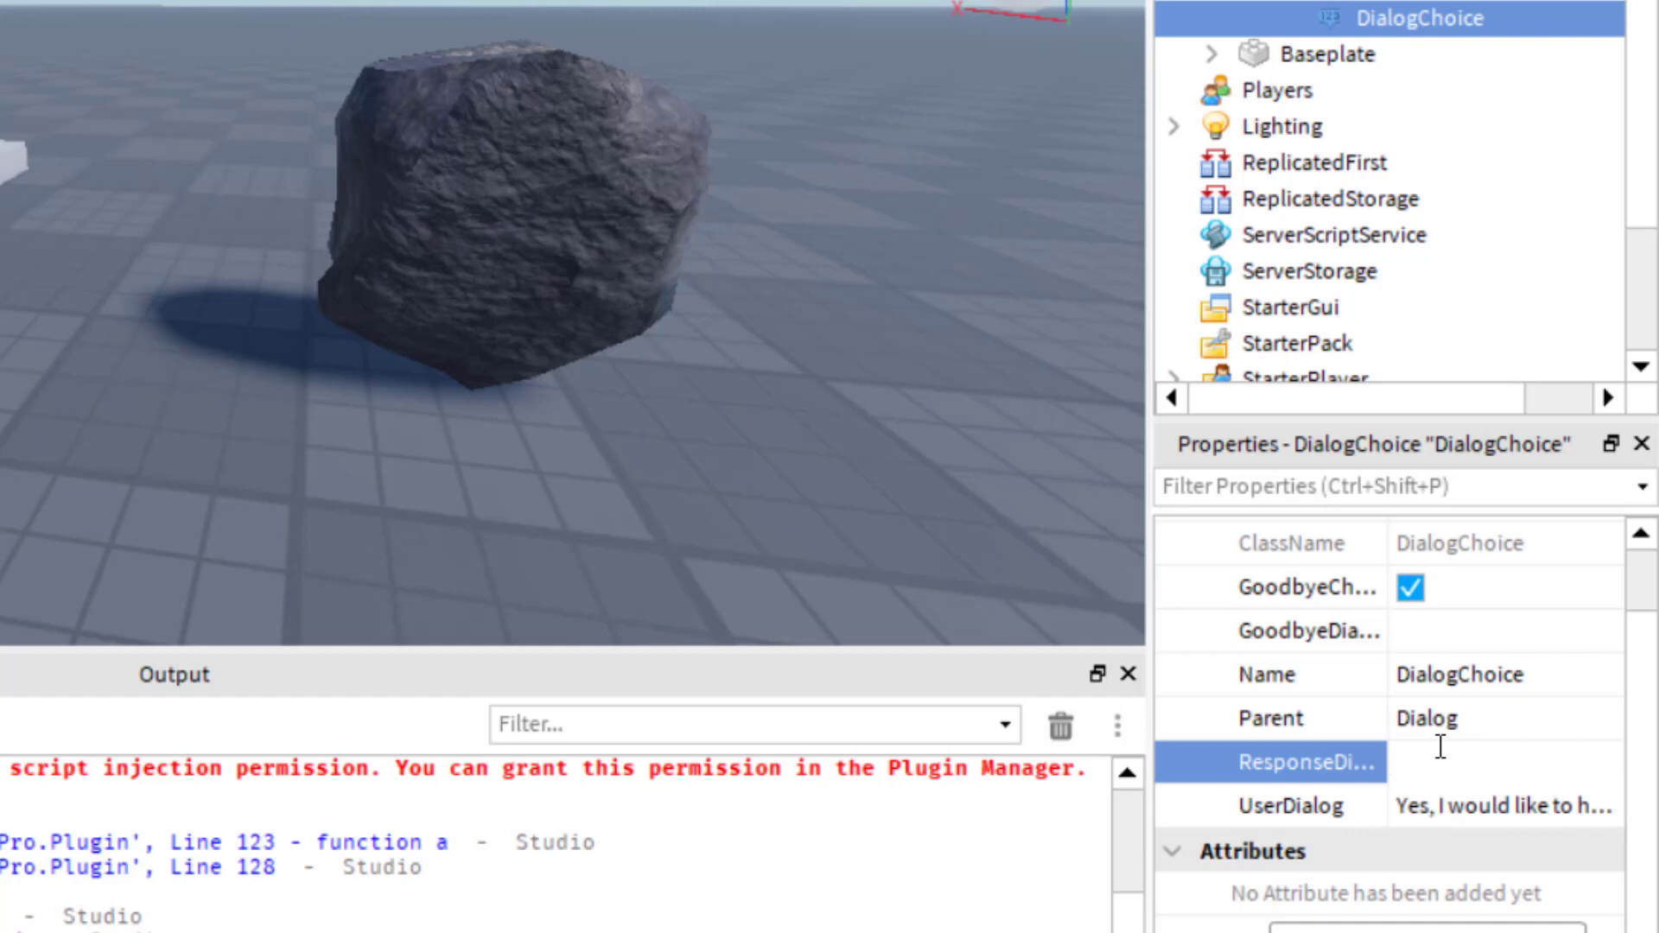
pyautogui.write('Rocks do ')
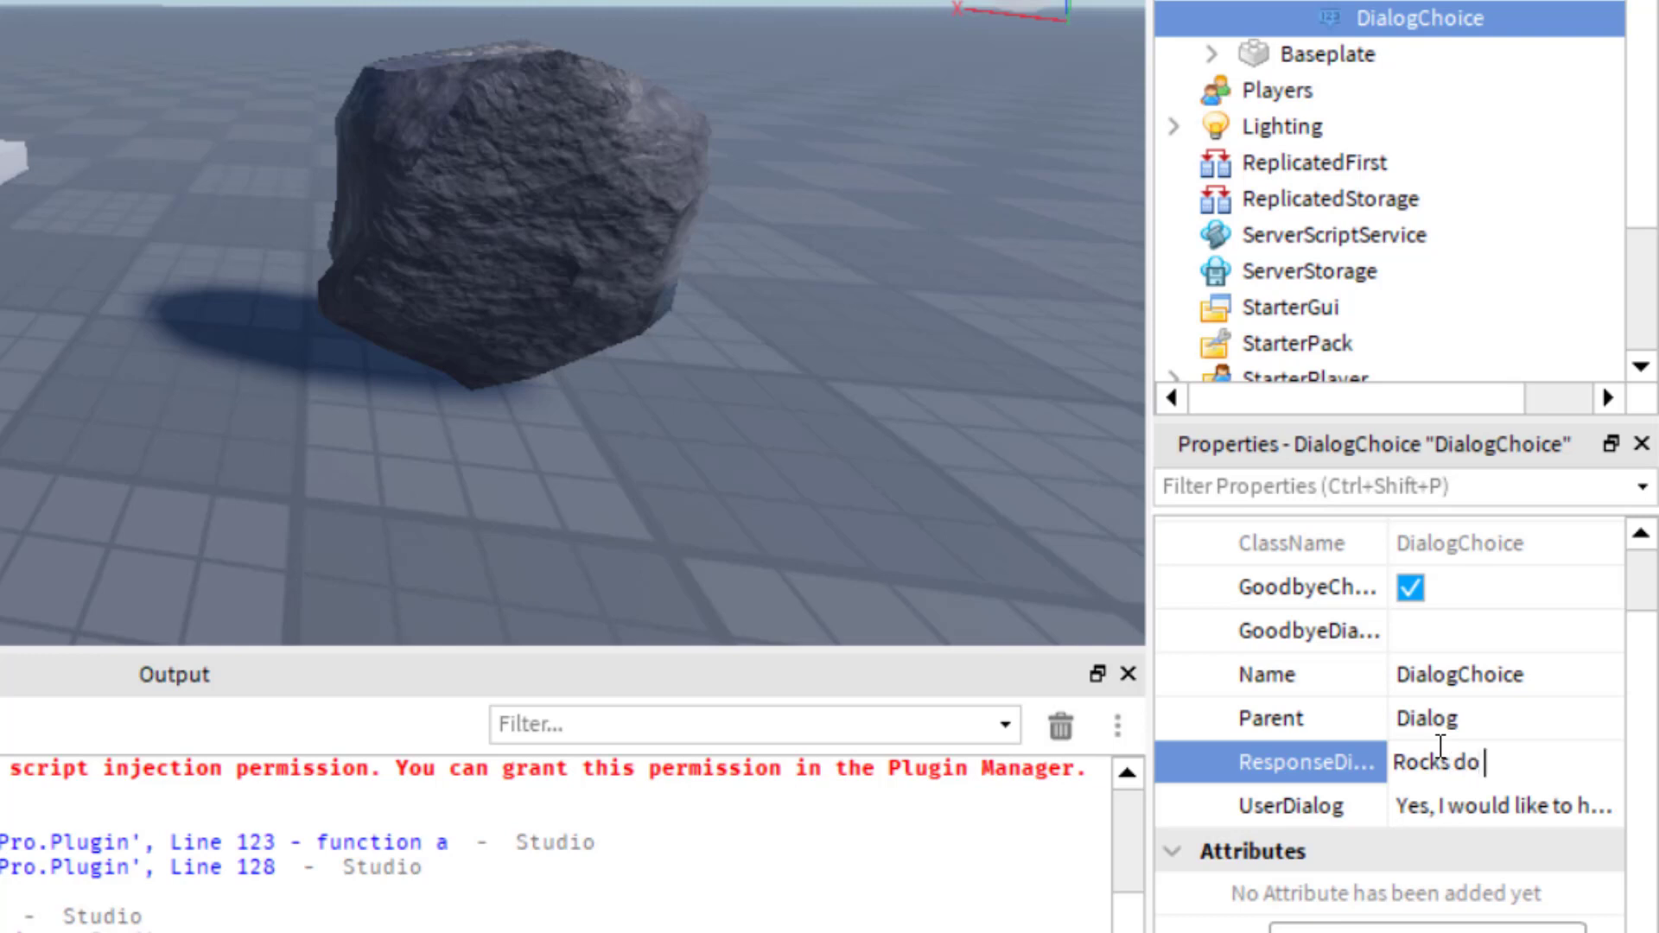
pyautogui.write('things for the')
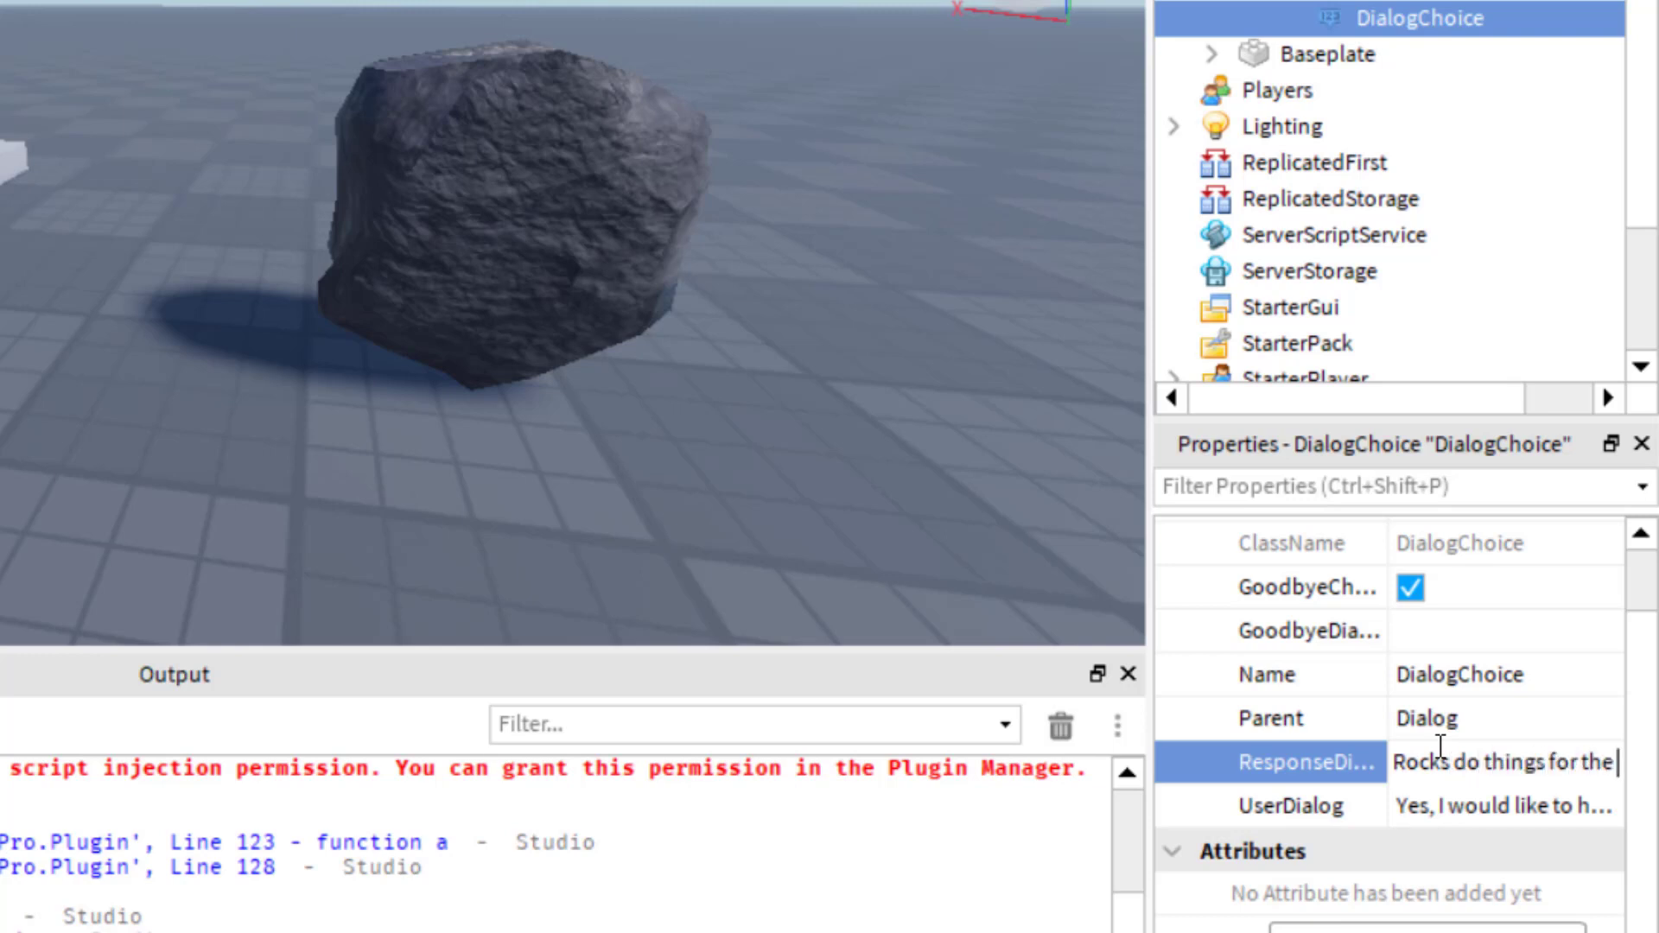
pyautogui.write(' crater good ')
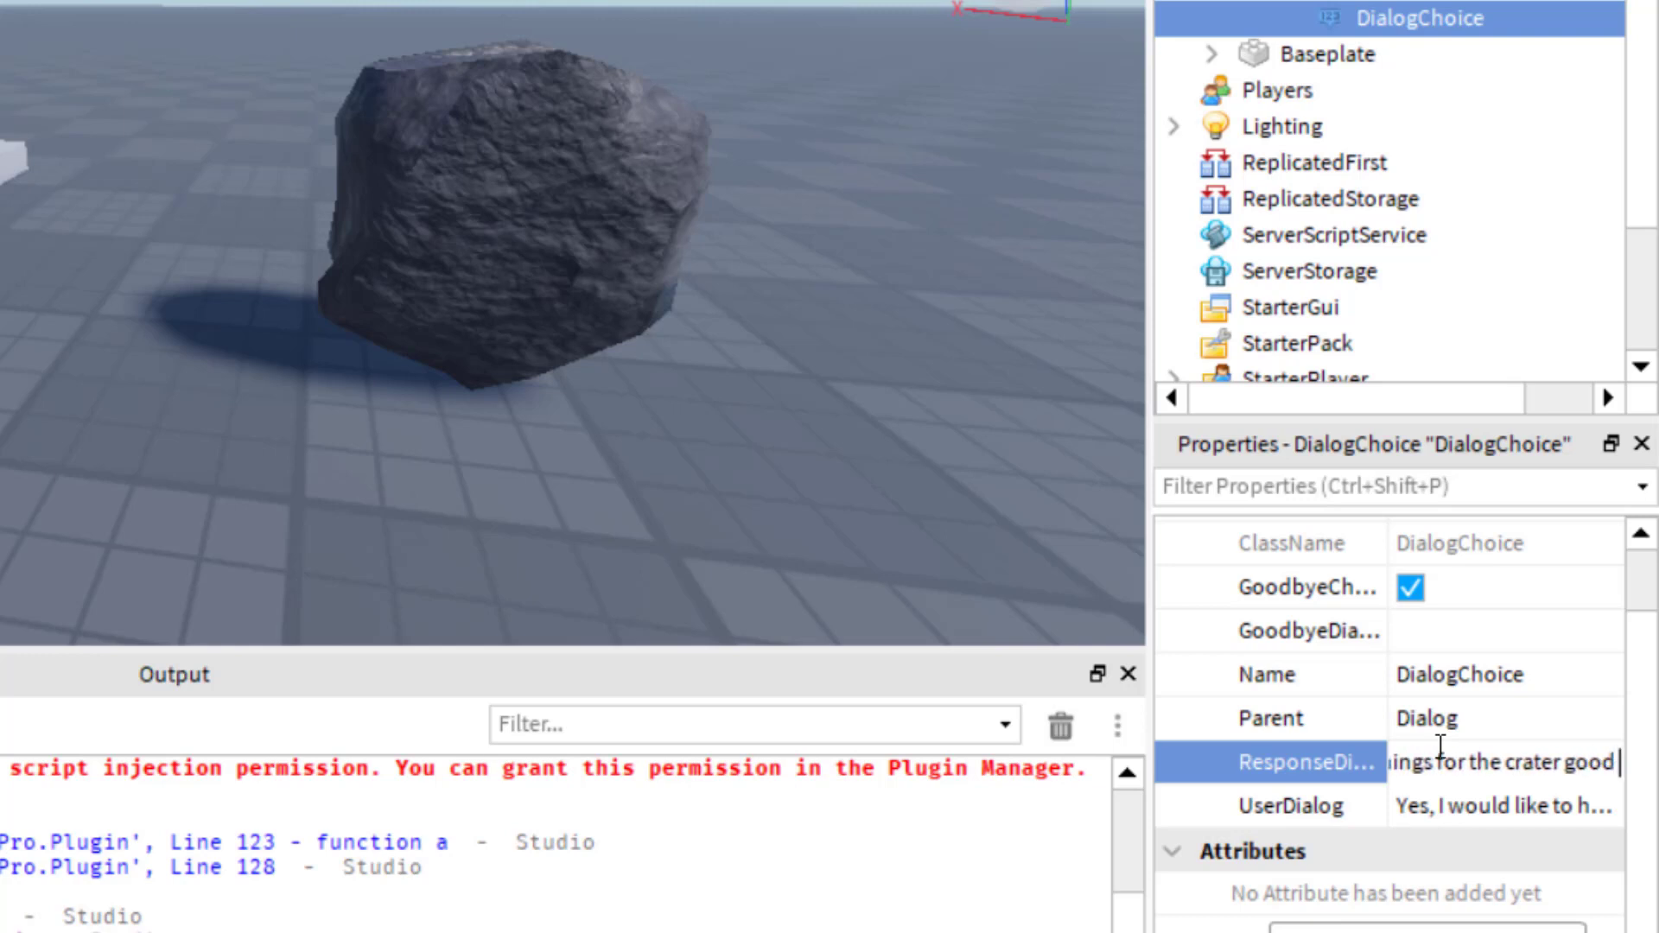
pyautogui.write('of humanity')
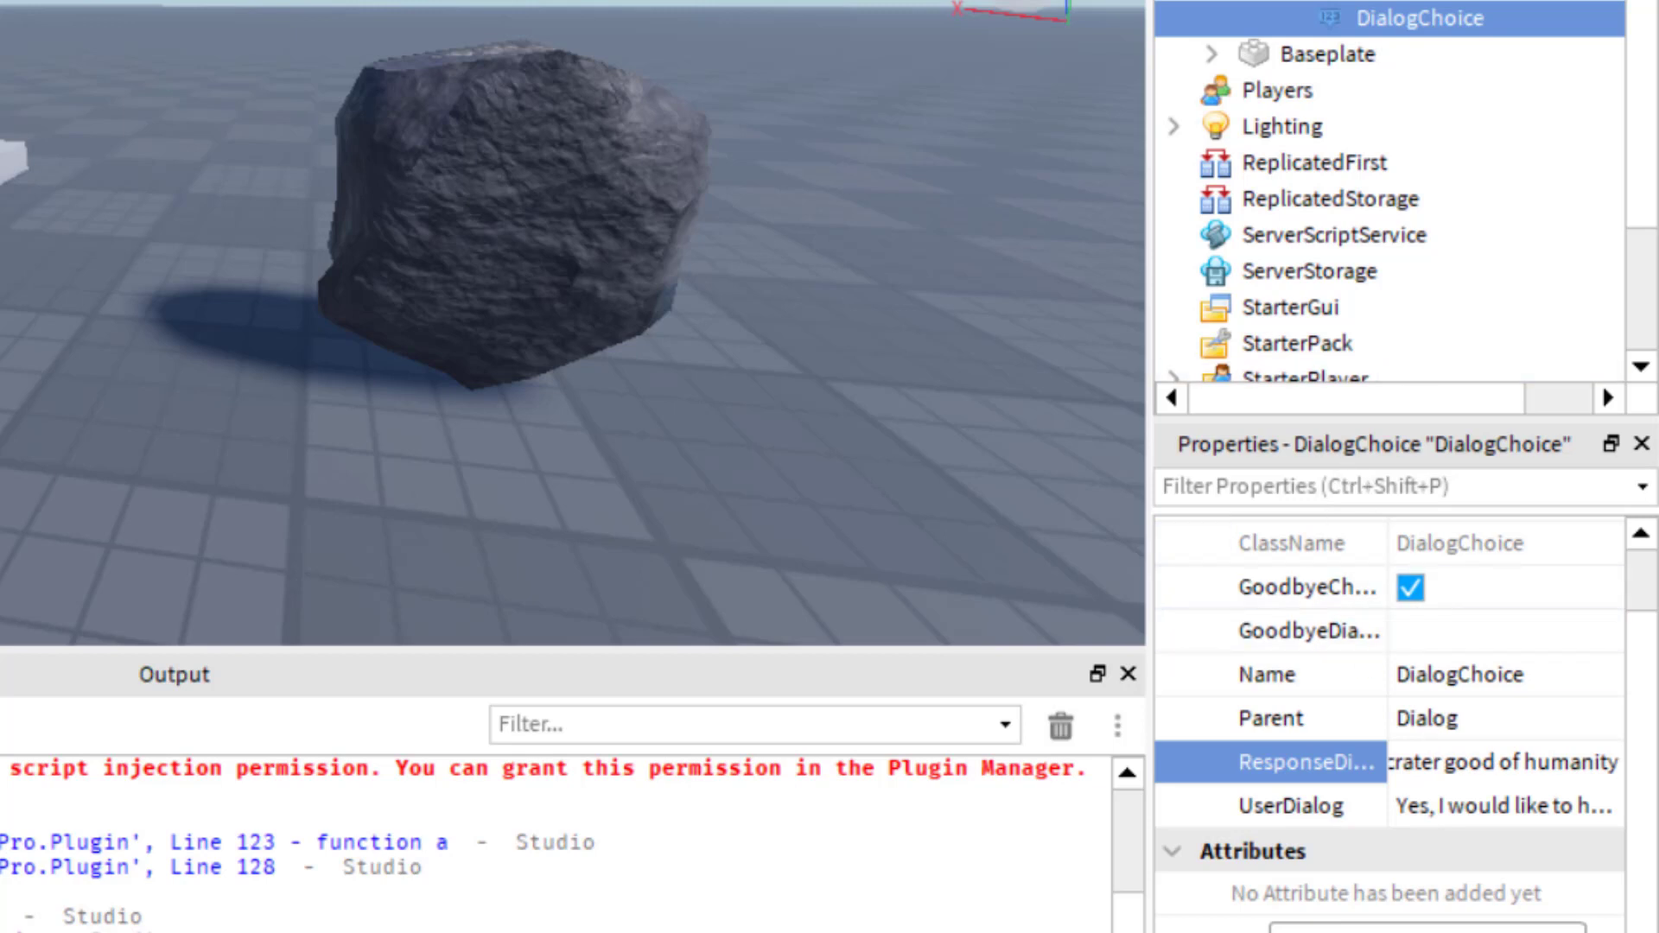
pyautogui.press('Return')
pyautogui.click(971, 33)
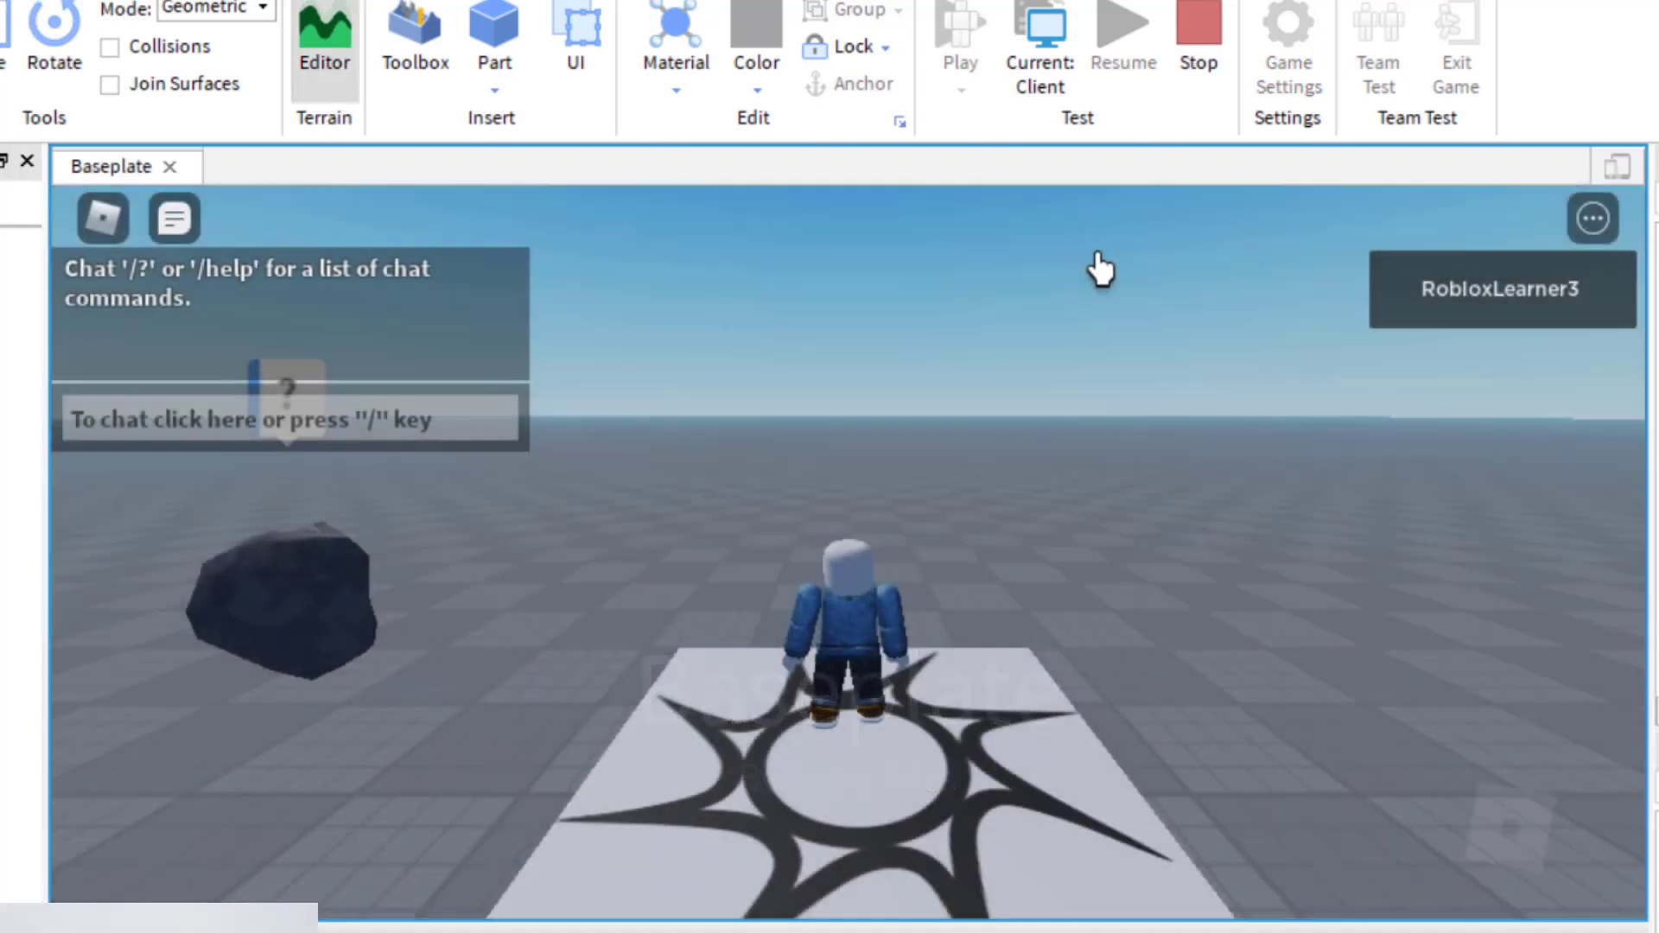
pyautogui.press('d')
pyautogui.moveTo(1089, 341); pyautogui.dragTo(1088, 341, button='right')
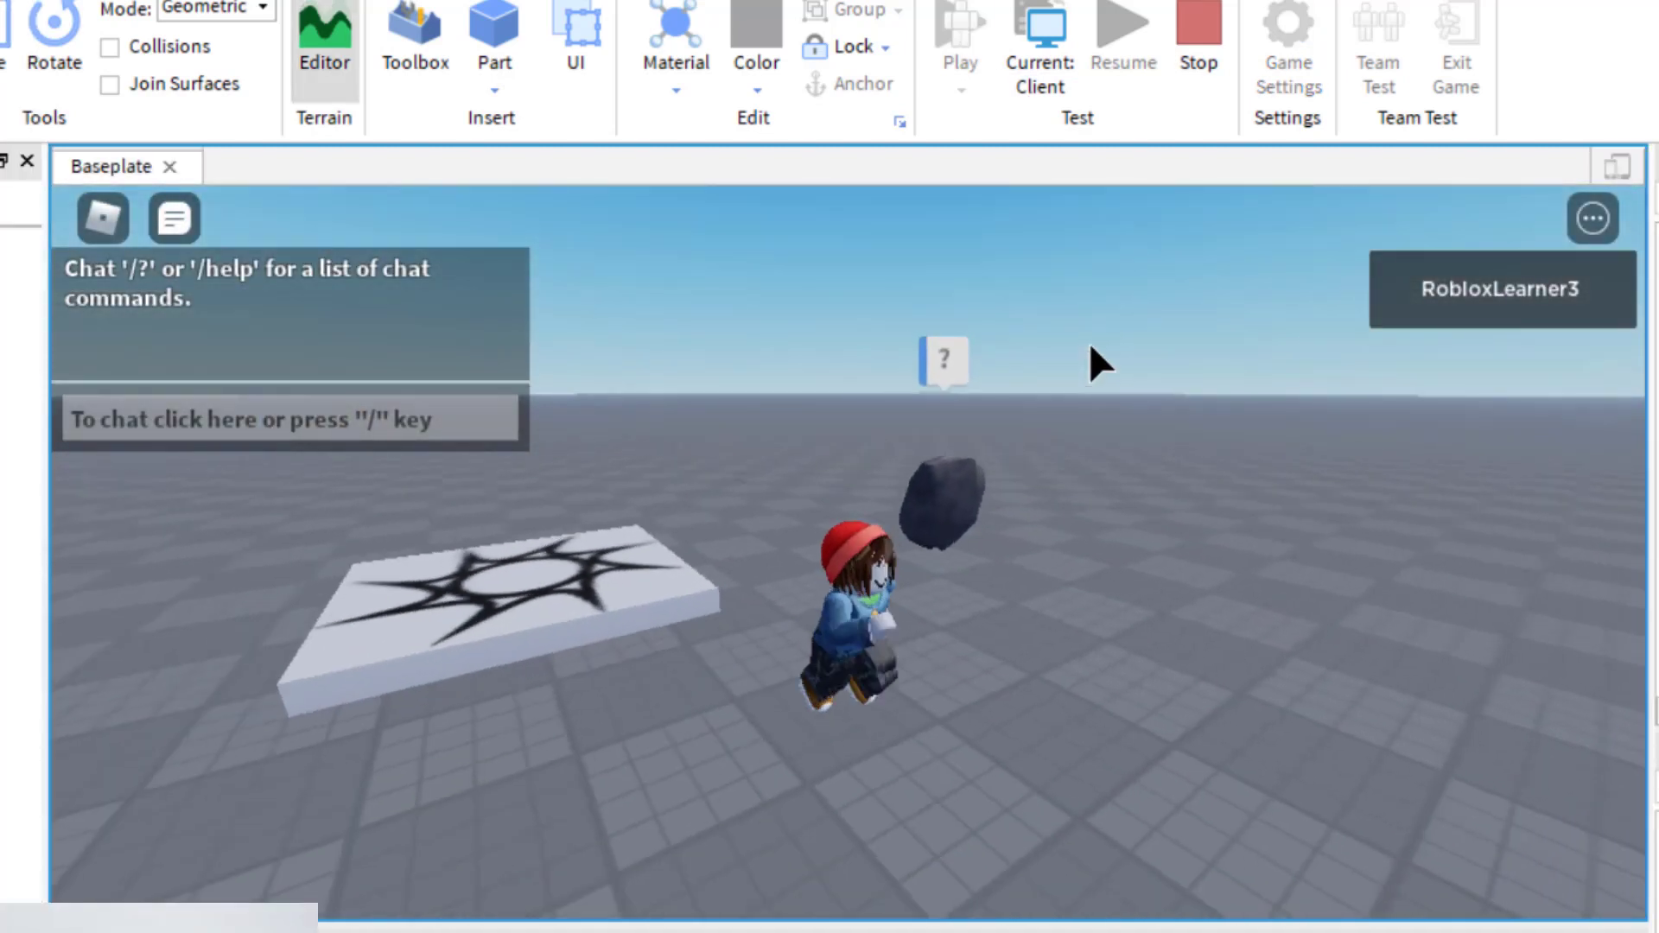
pyautogui.click(937, 367)
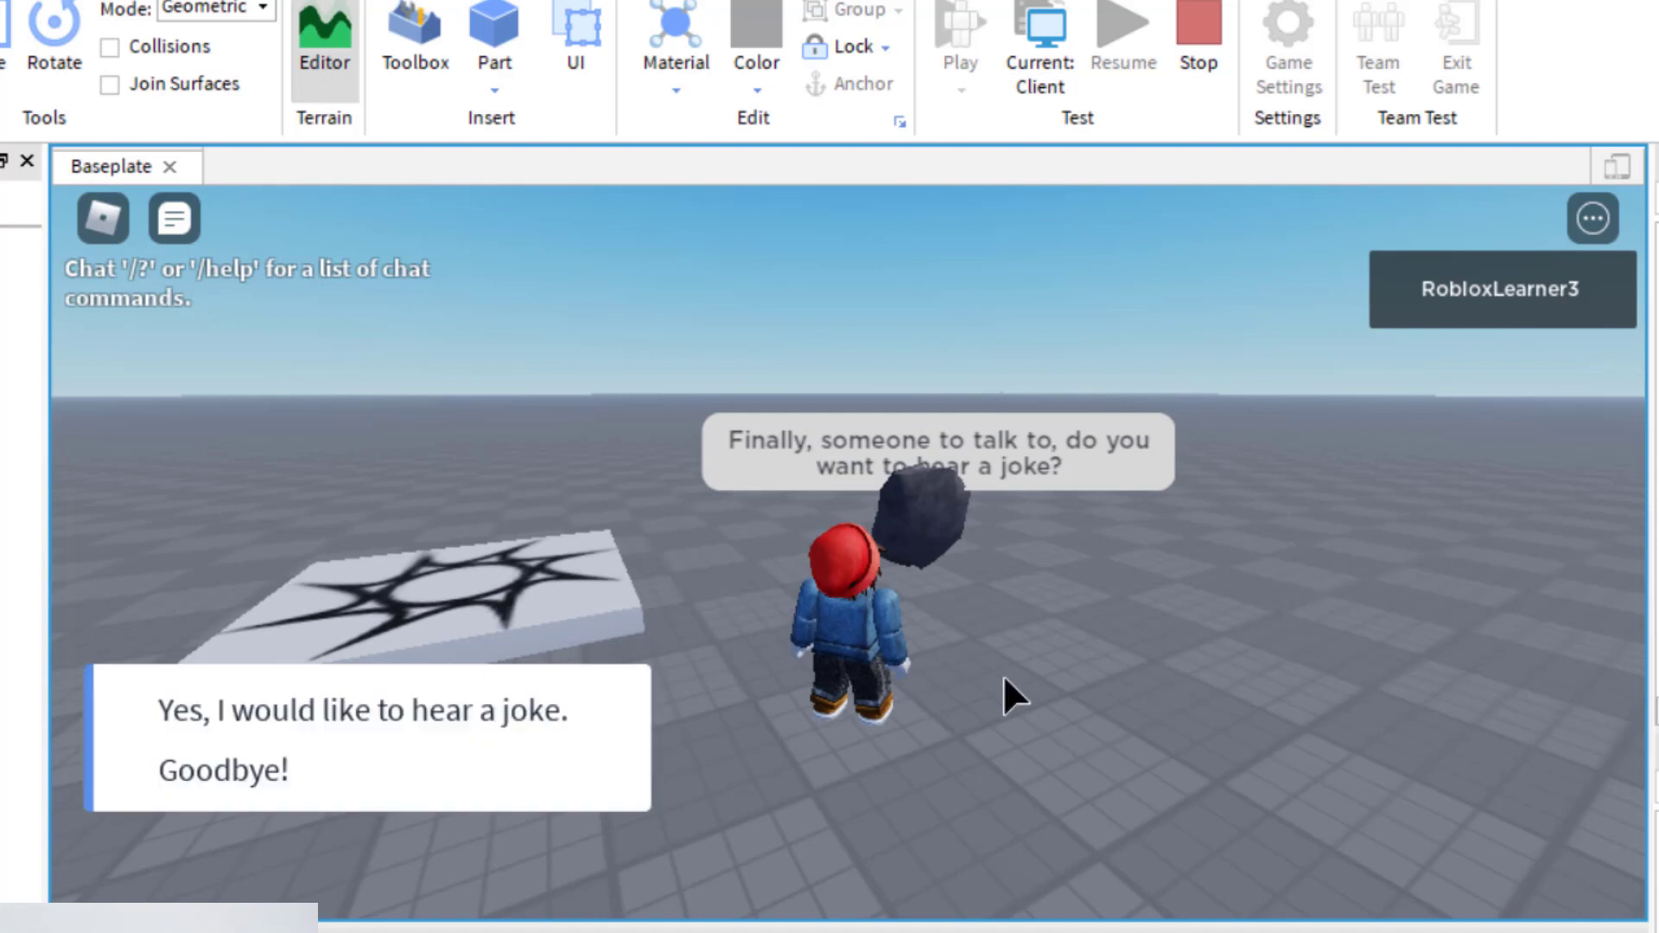
pyautogui.click(429, 730)
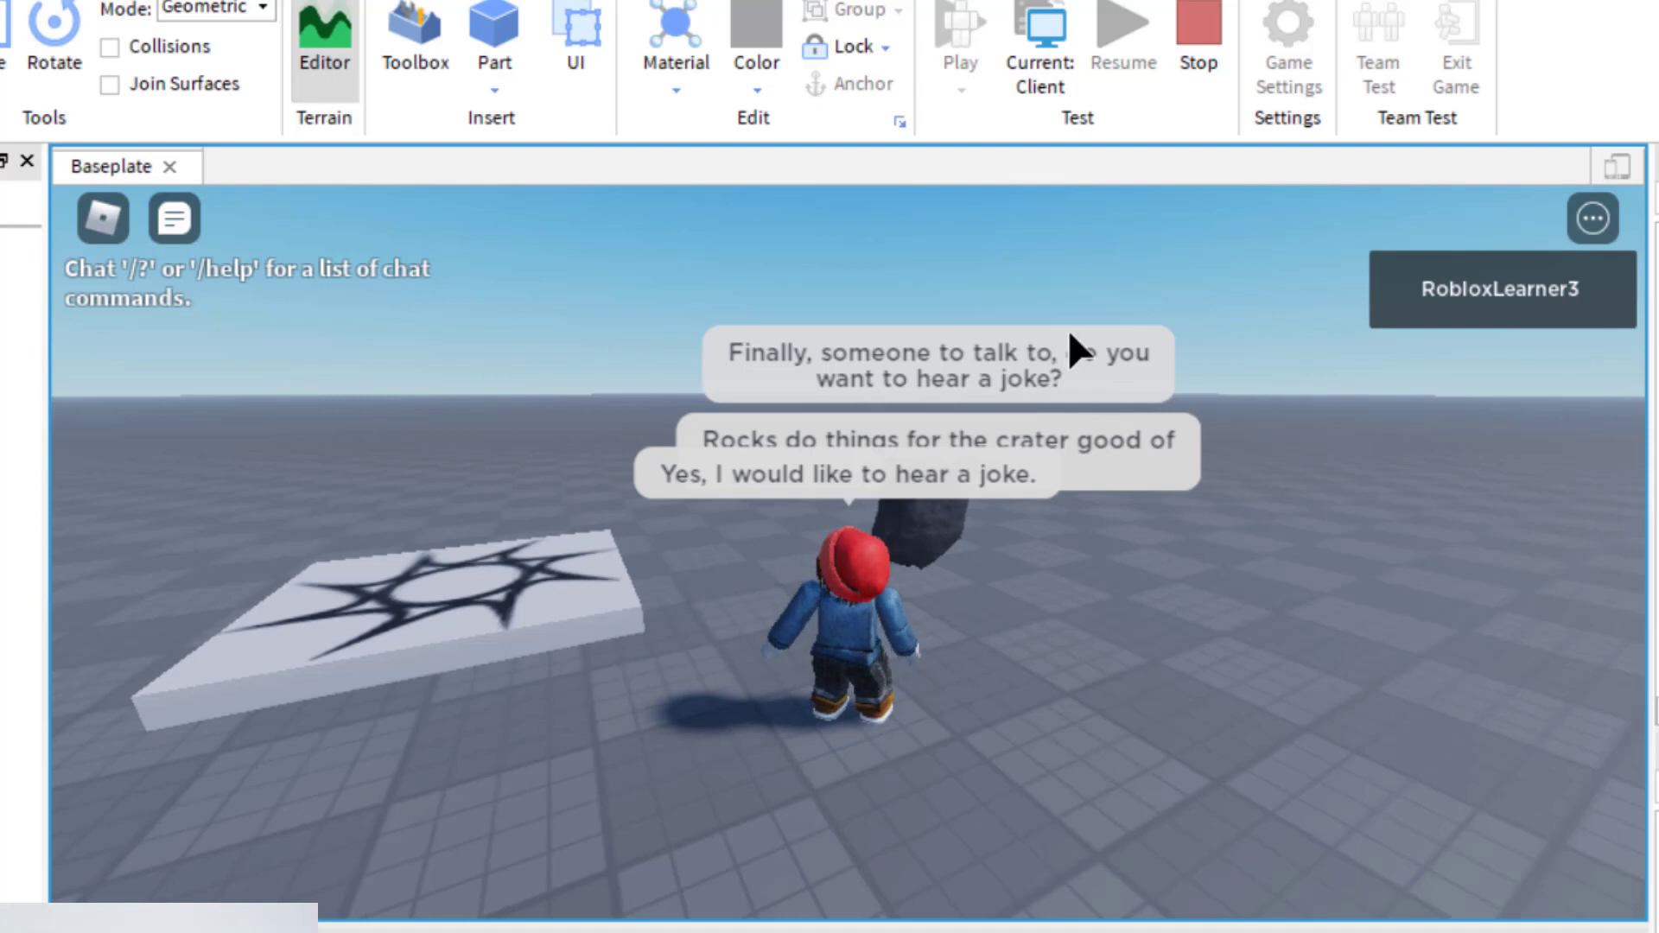
pyautogui.click(1194, 39)
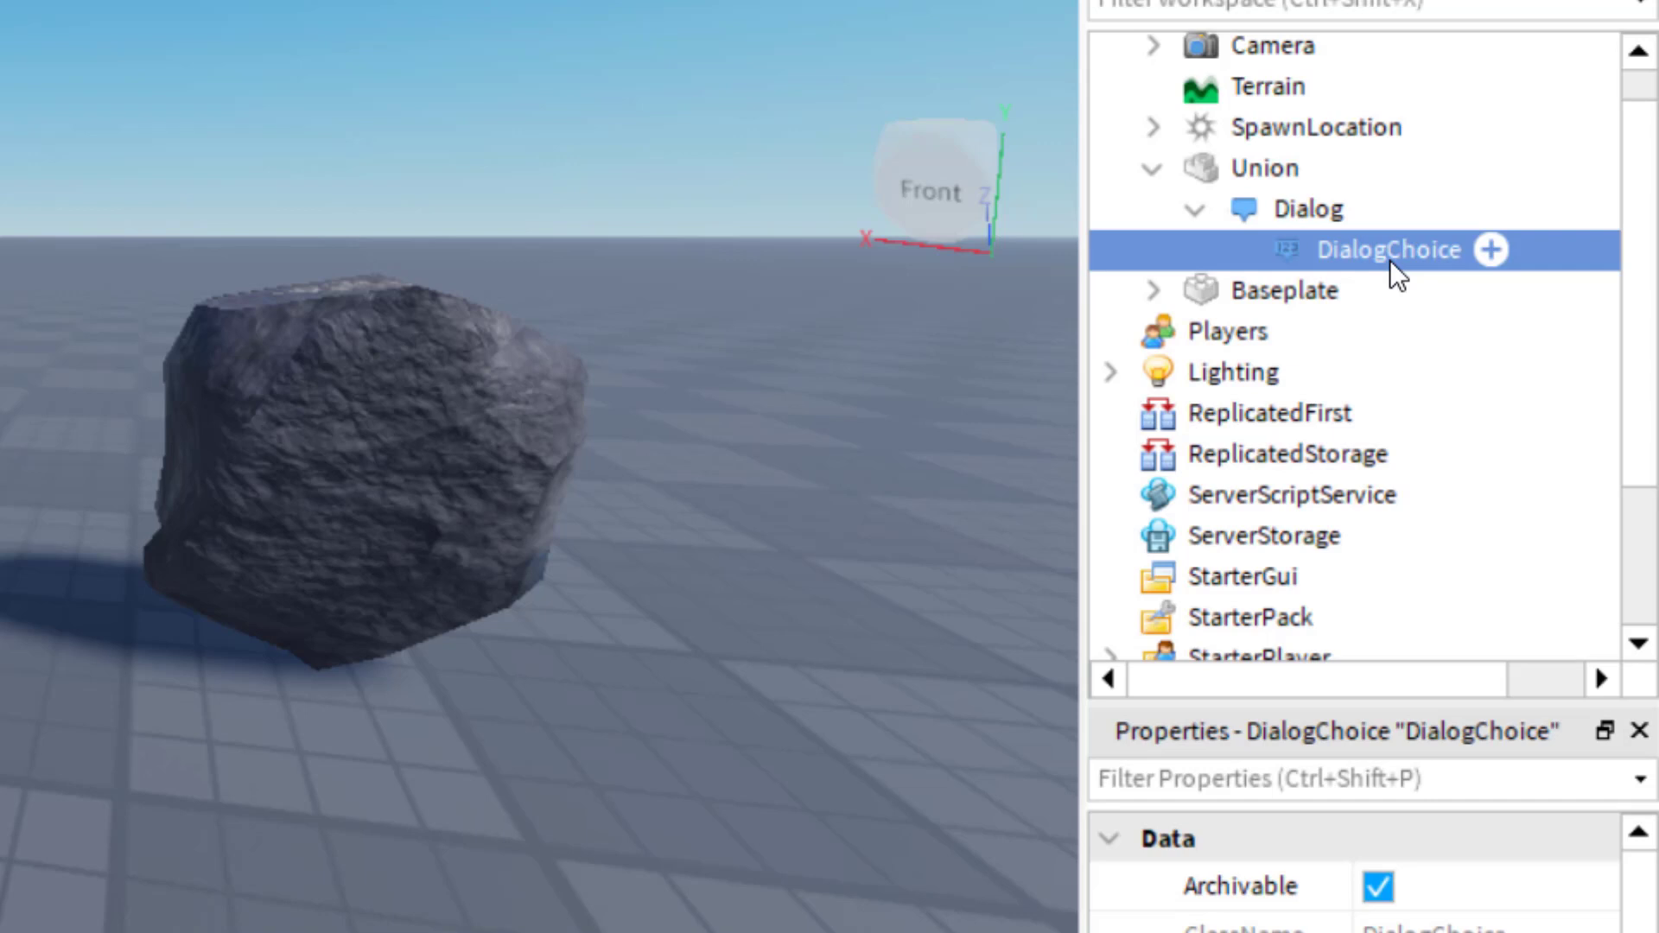
# Step: Add a second DialogChoice under the Dialog and select it
pyautogui.click(1300, 209)
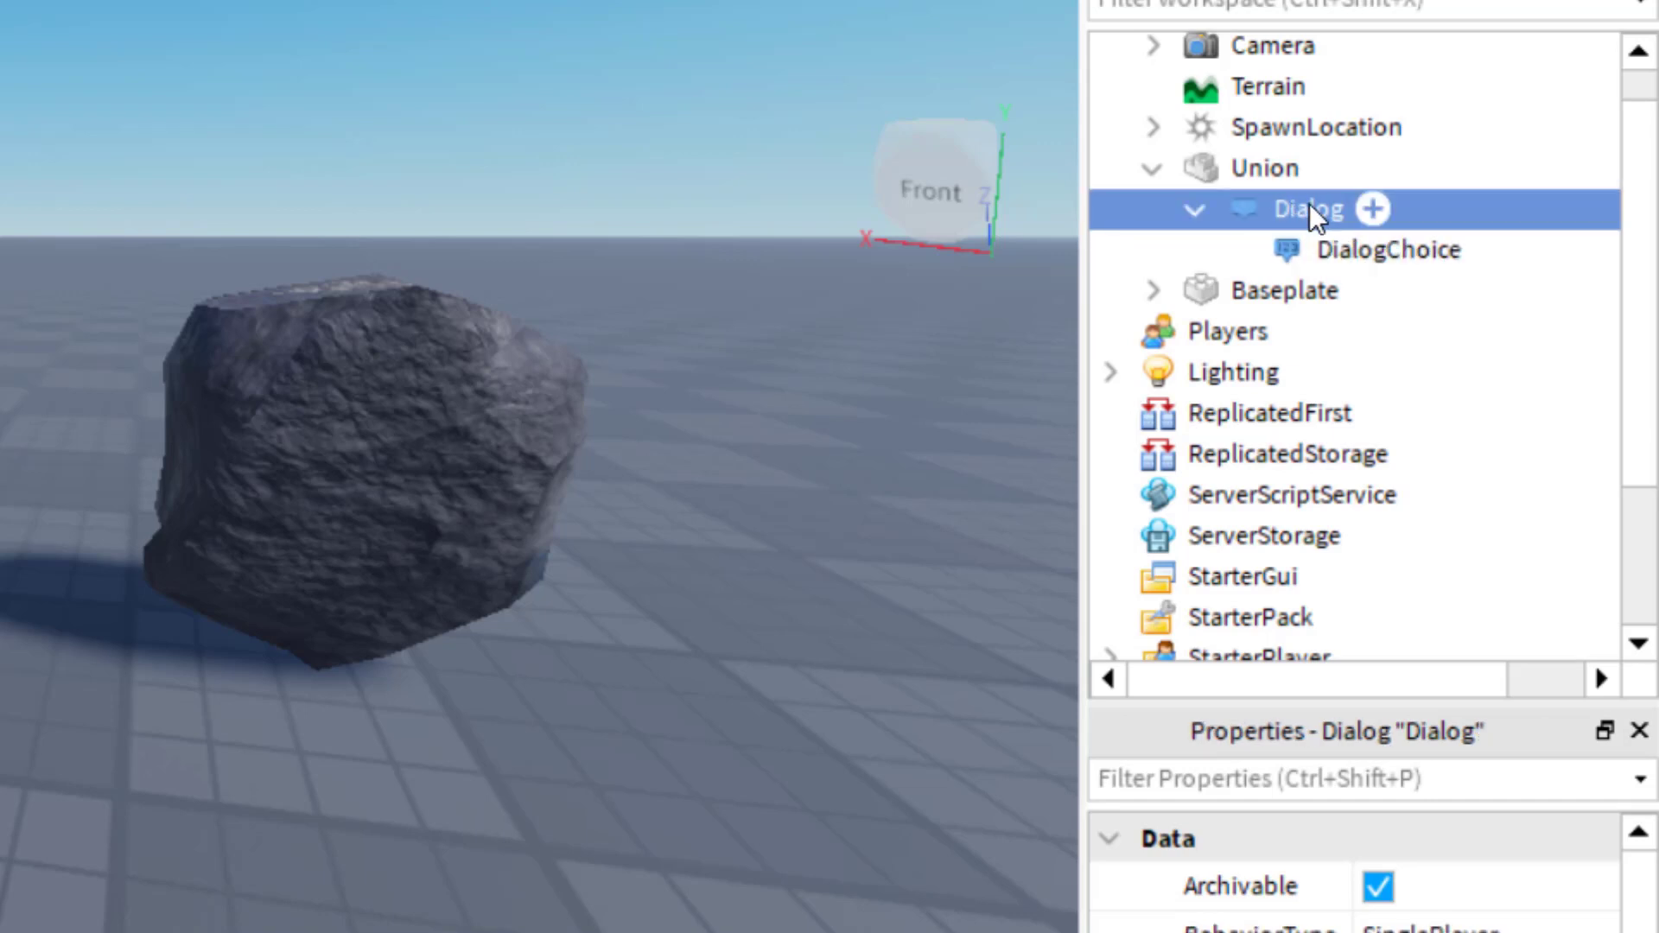
pyautogui.click(1372, 210)
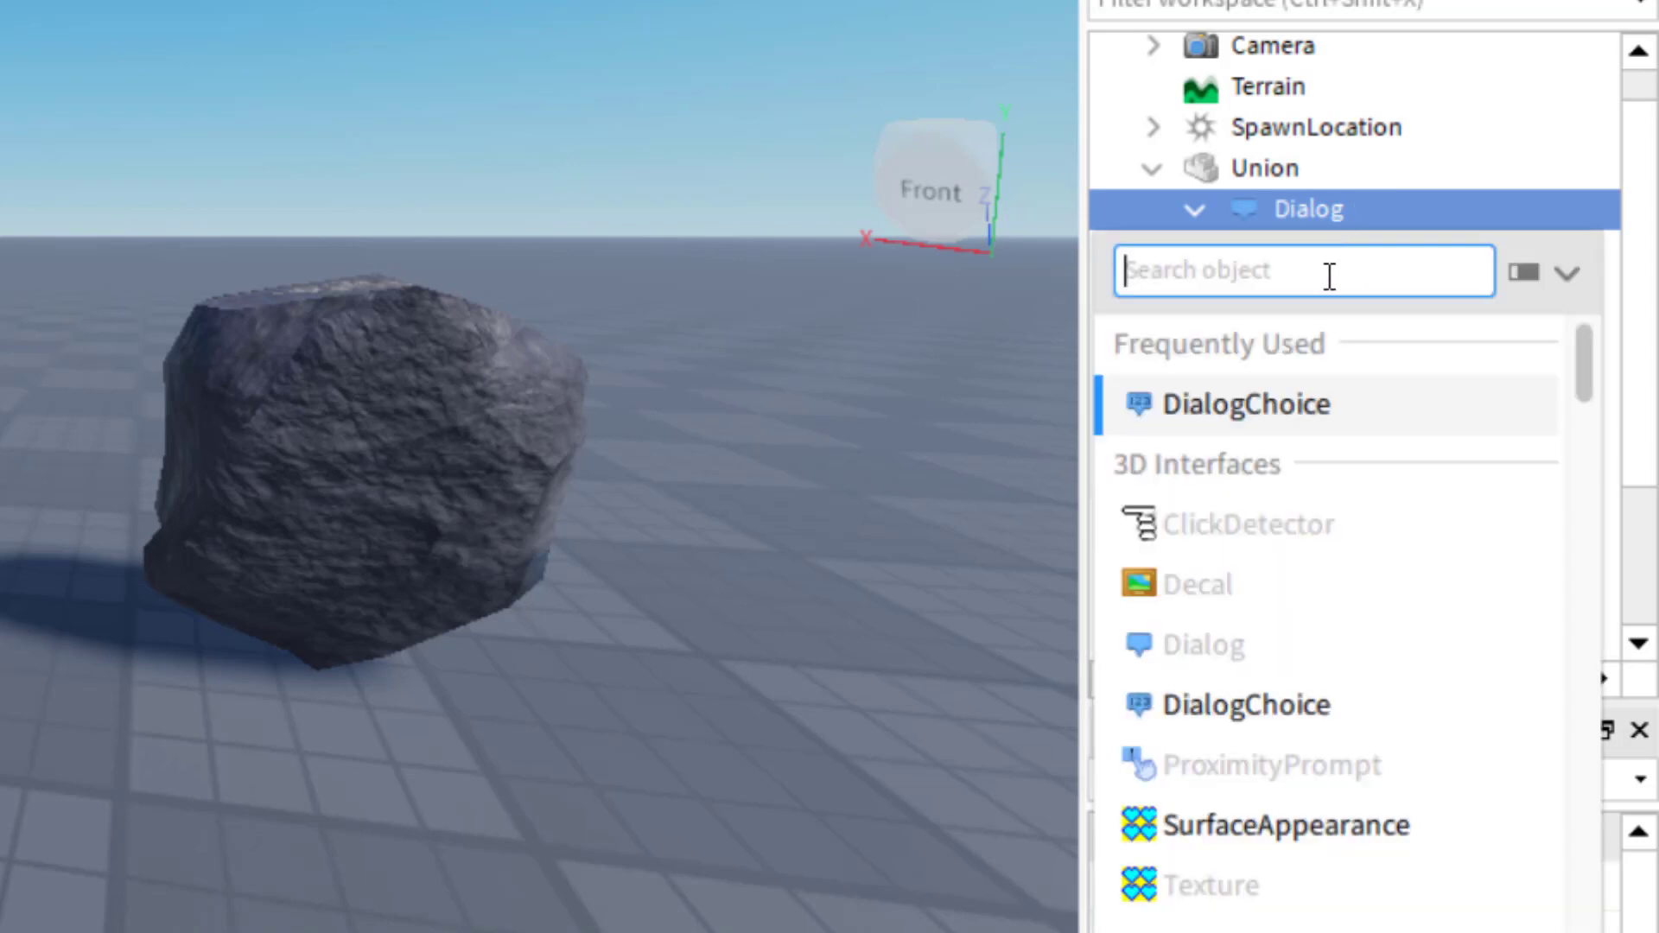
pyautogui.write('di')
pyautogui.click(1318, 355)
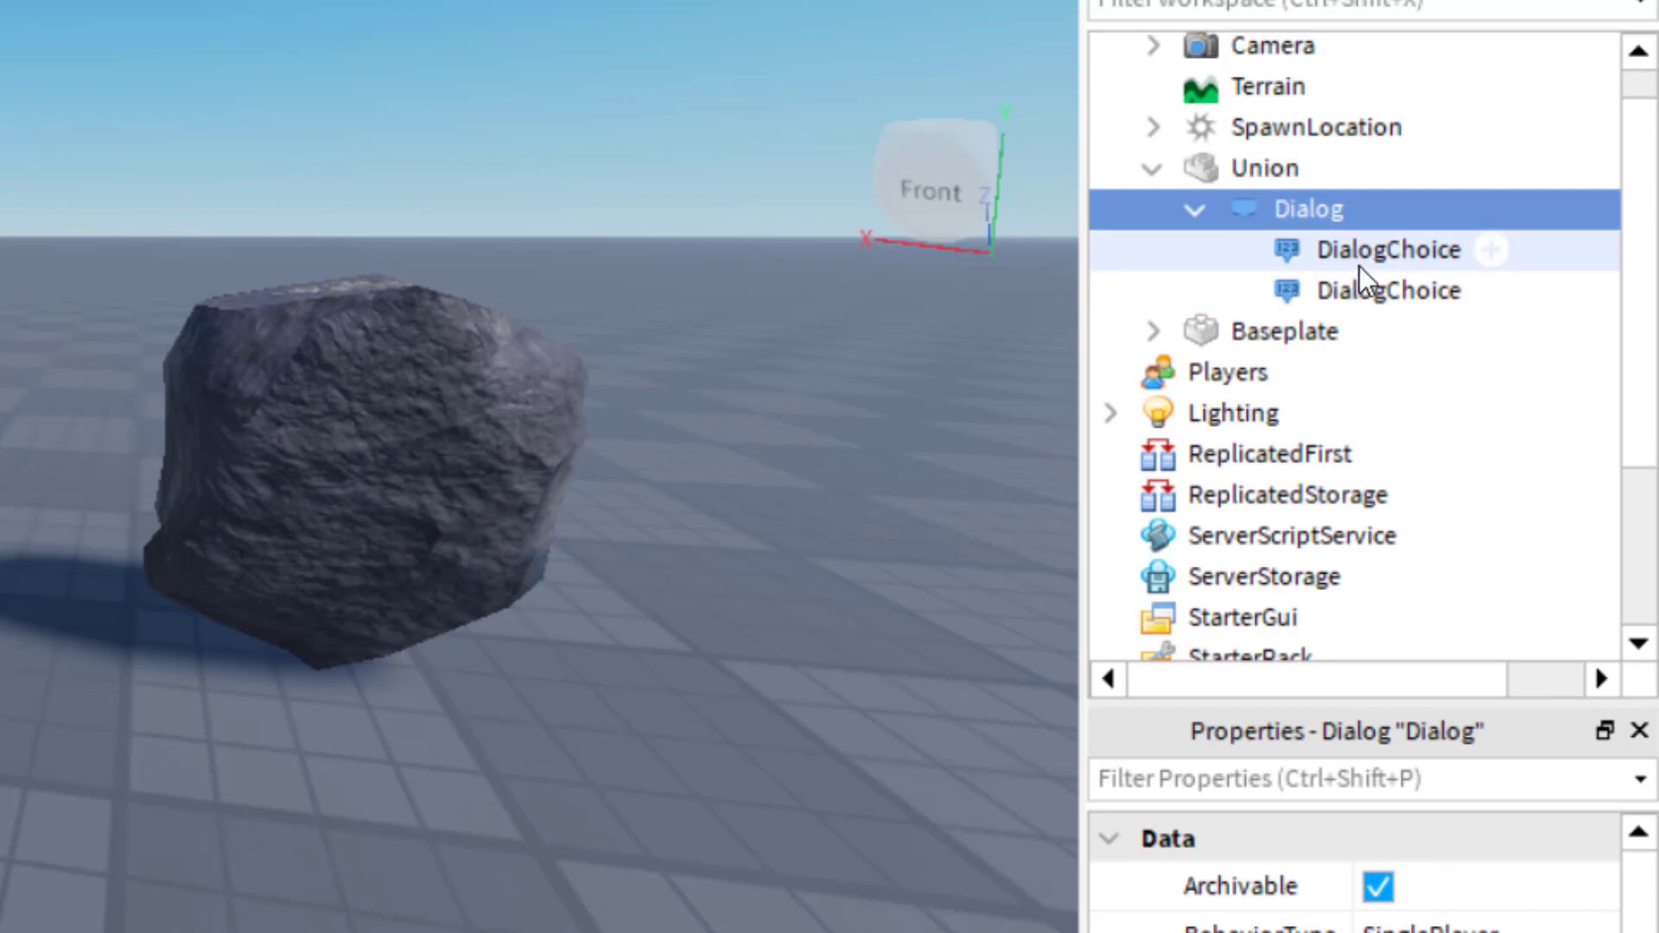
pyautogui.click(1408, 290)
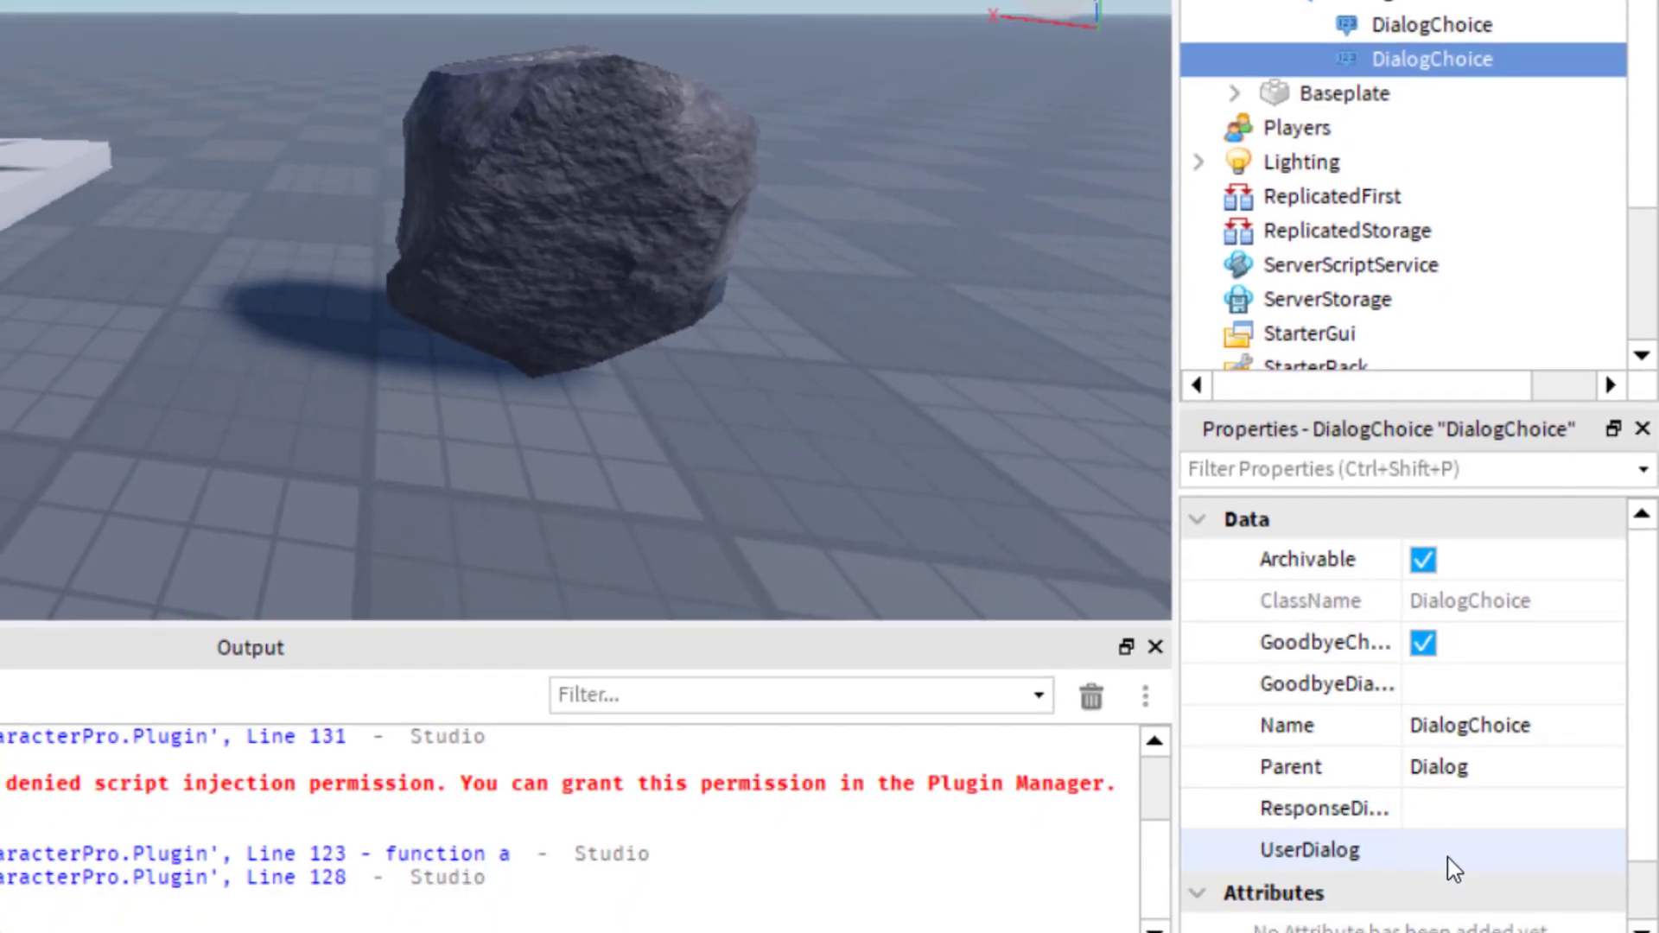
# Step: Set the second choice's UserDialog to 'No, I do not want to hear a joke.'
pyautogui.click(1454, 865)
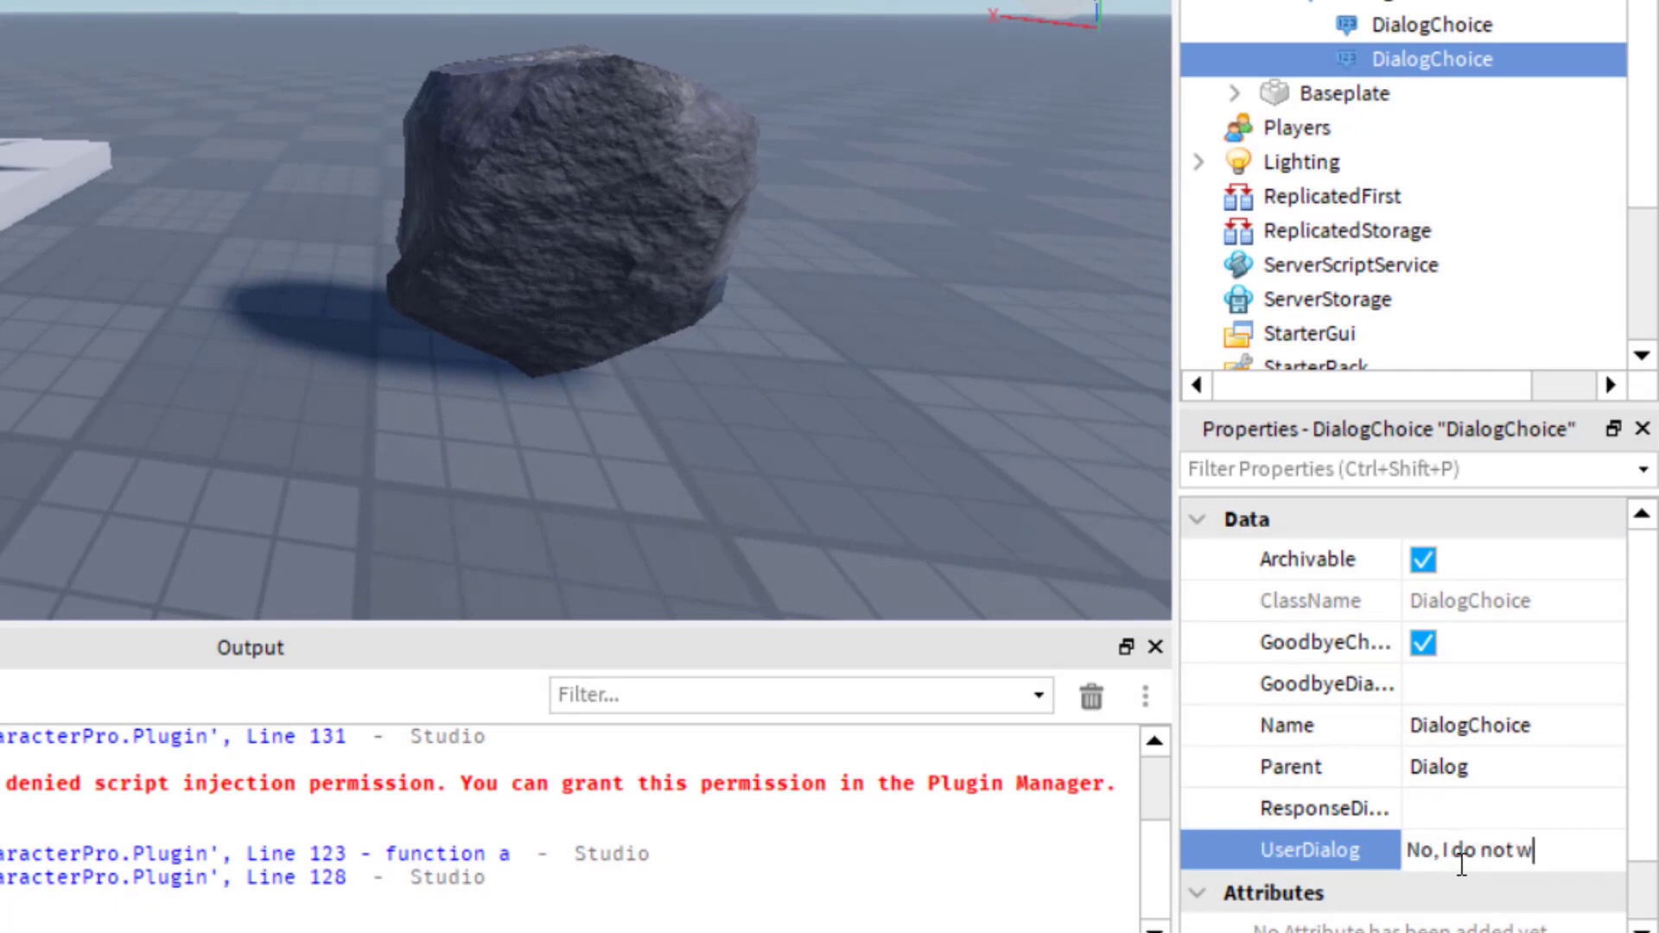
pyautogui.write('No, I do not want to hear a joke.')
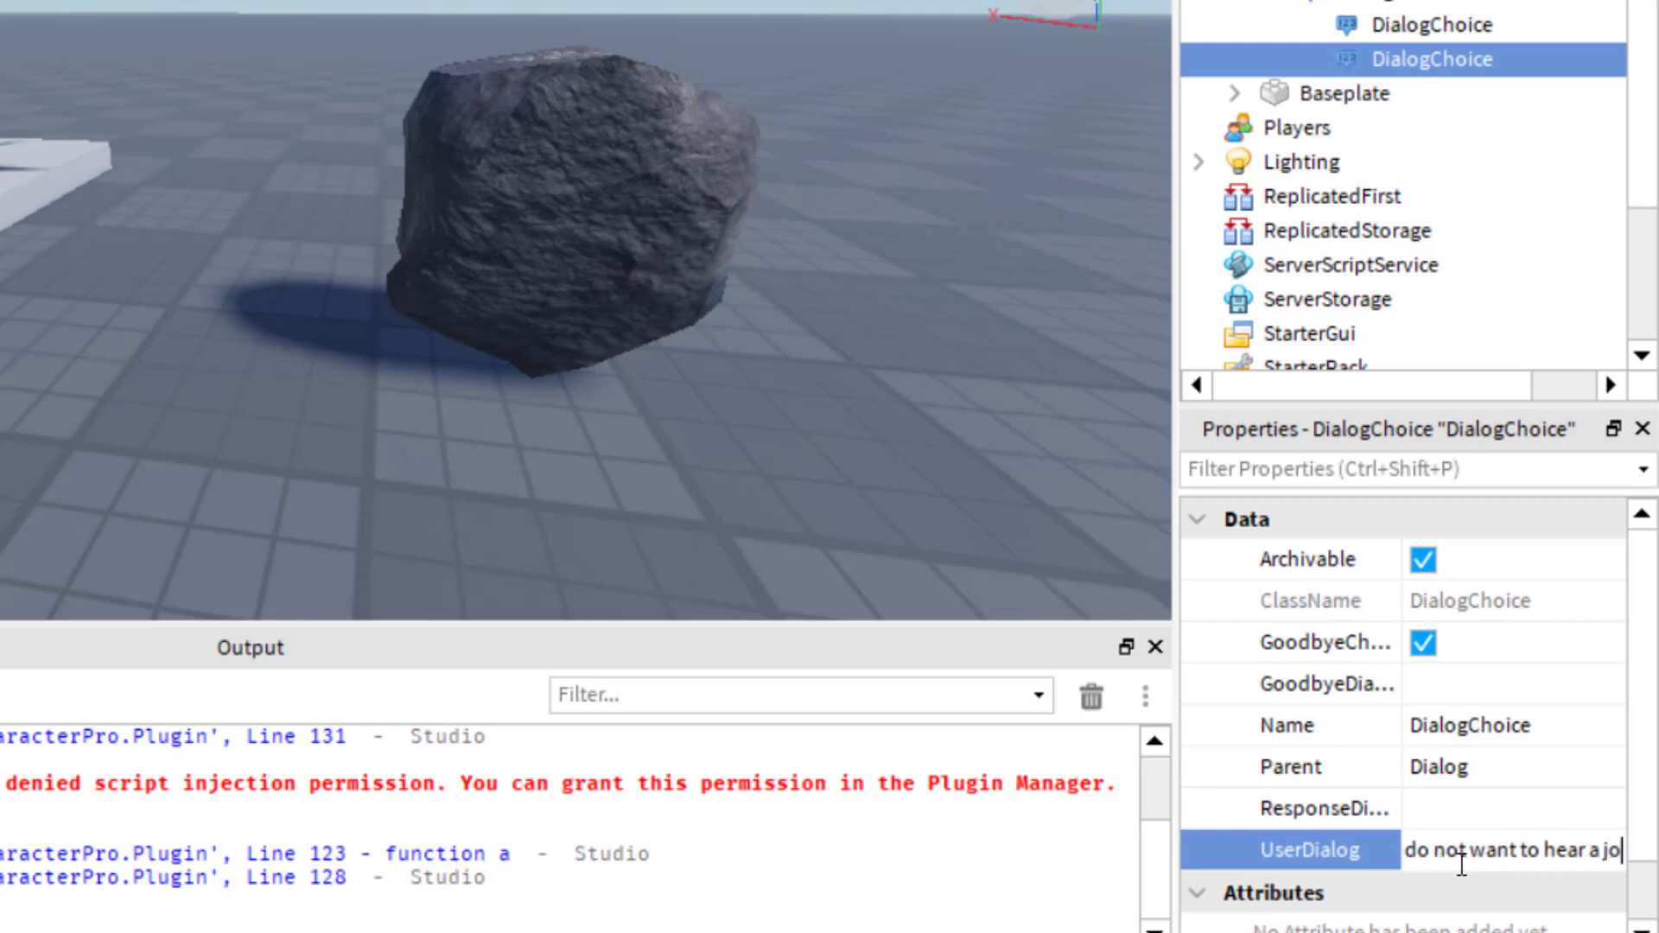
pyautogui.click(1465, 817)
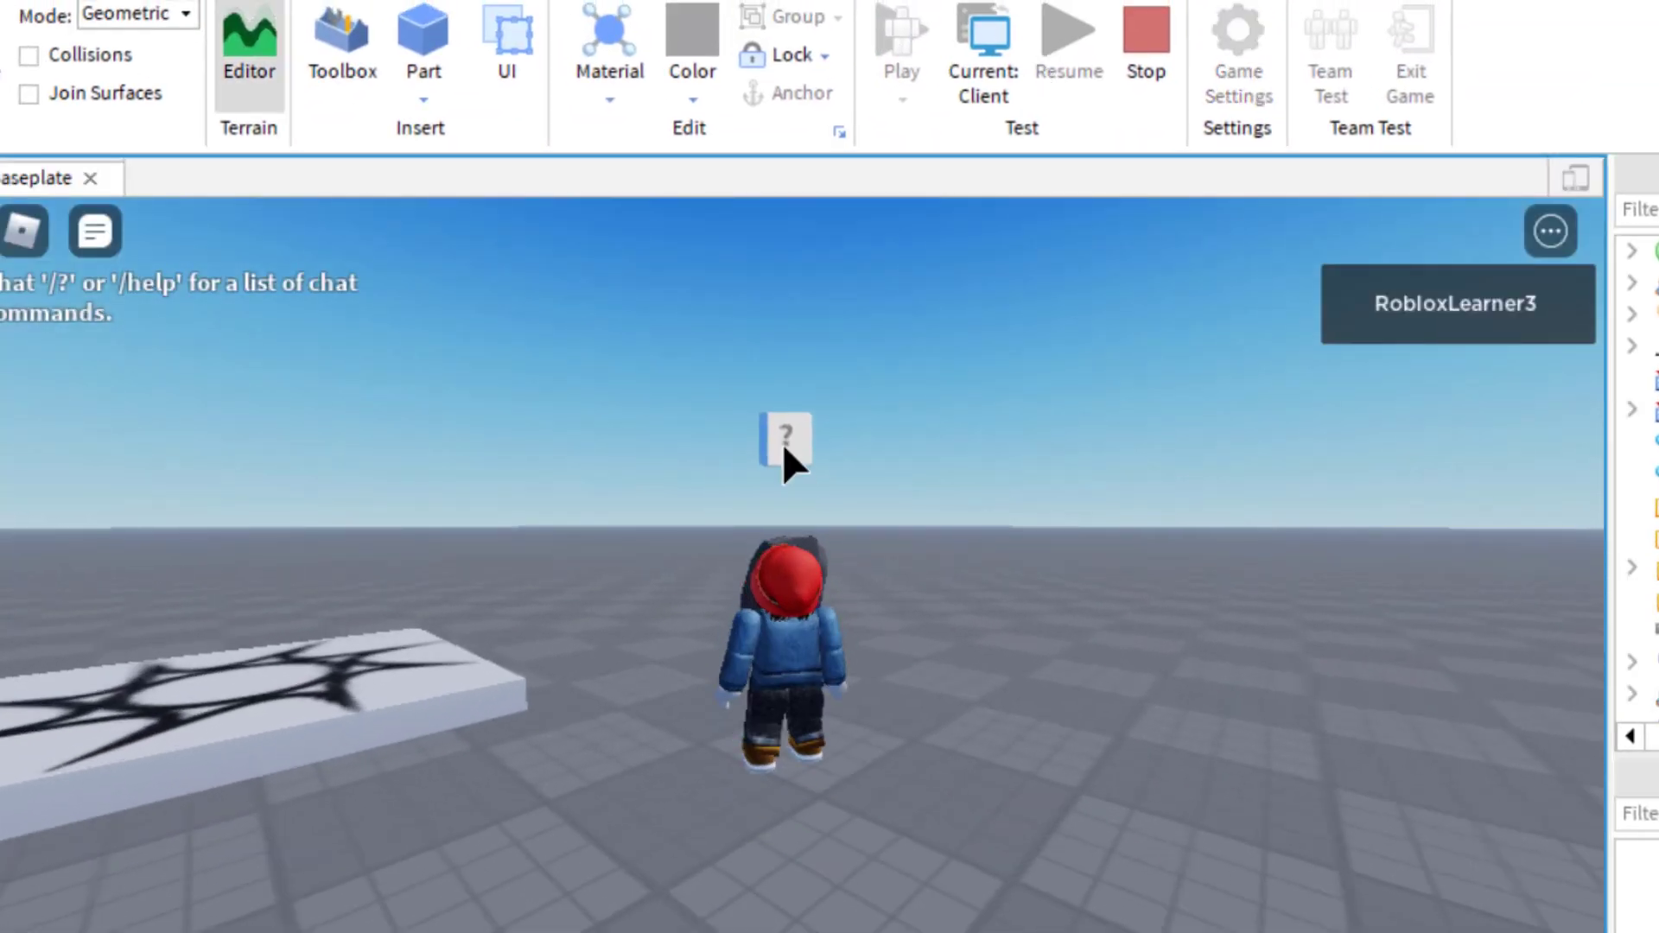
# Step: In the play test, talk to the rock, pick the No reply, then stop the test
pyautogui.click(786, 442)
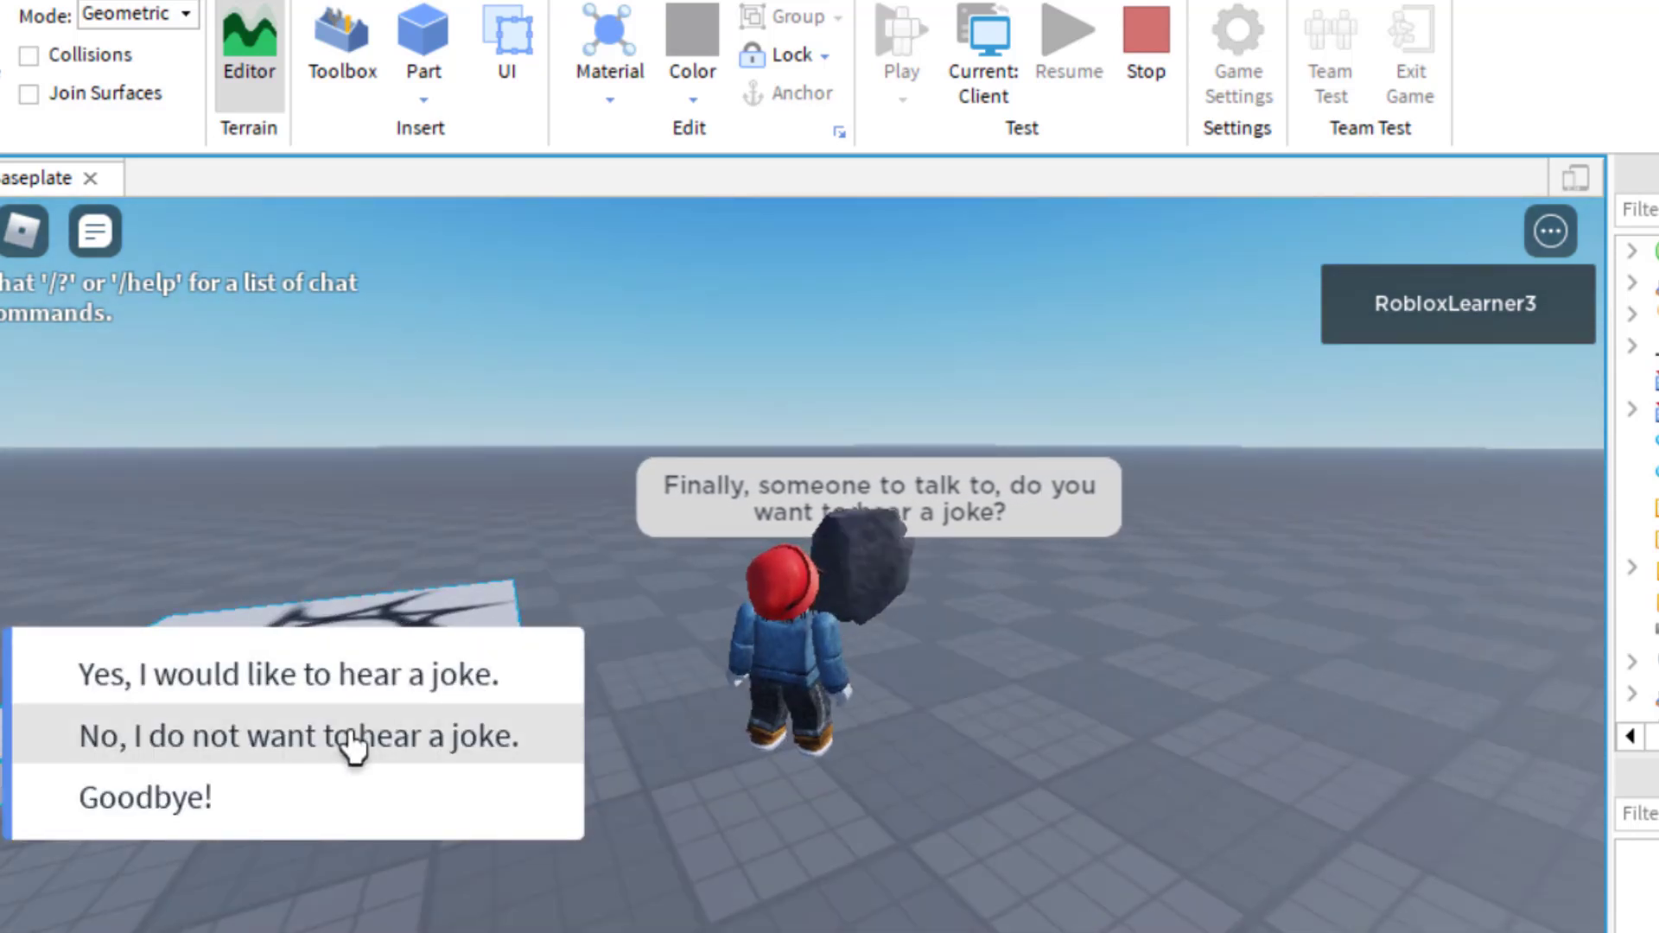
pyautogui.click(353, 743)
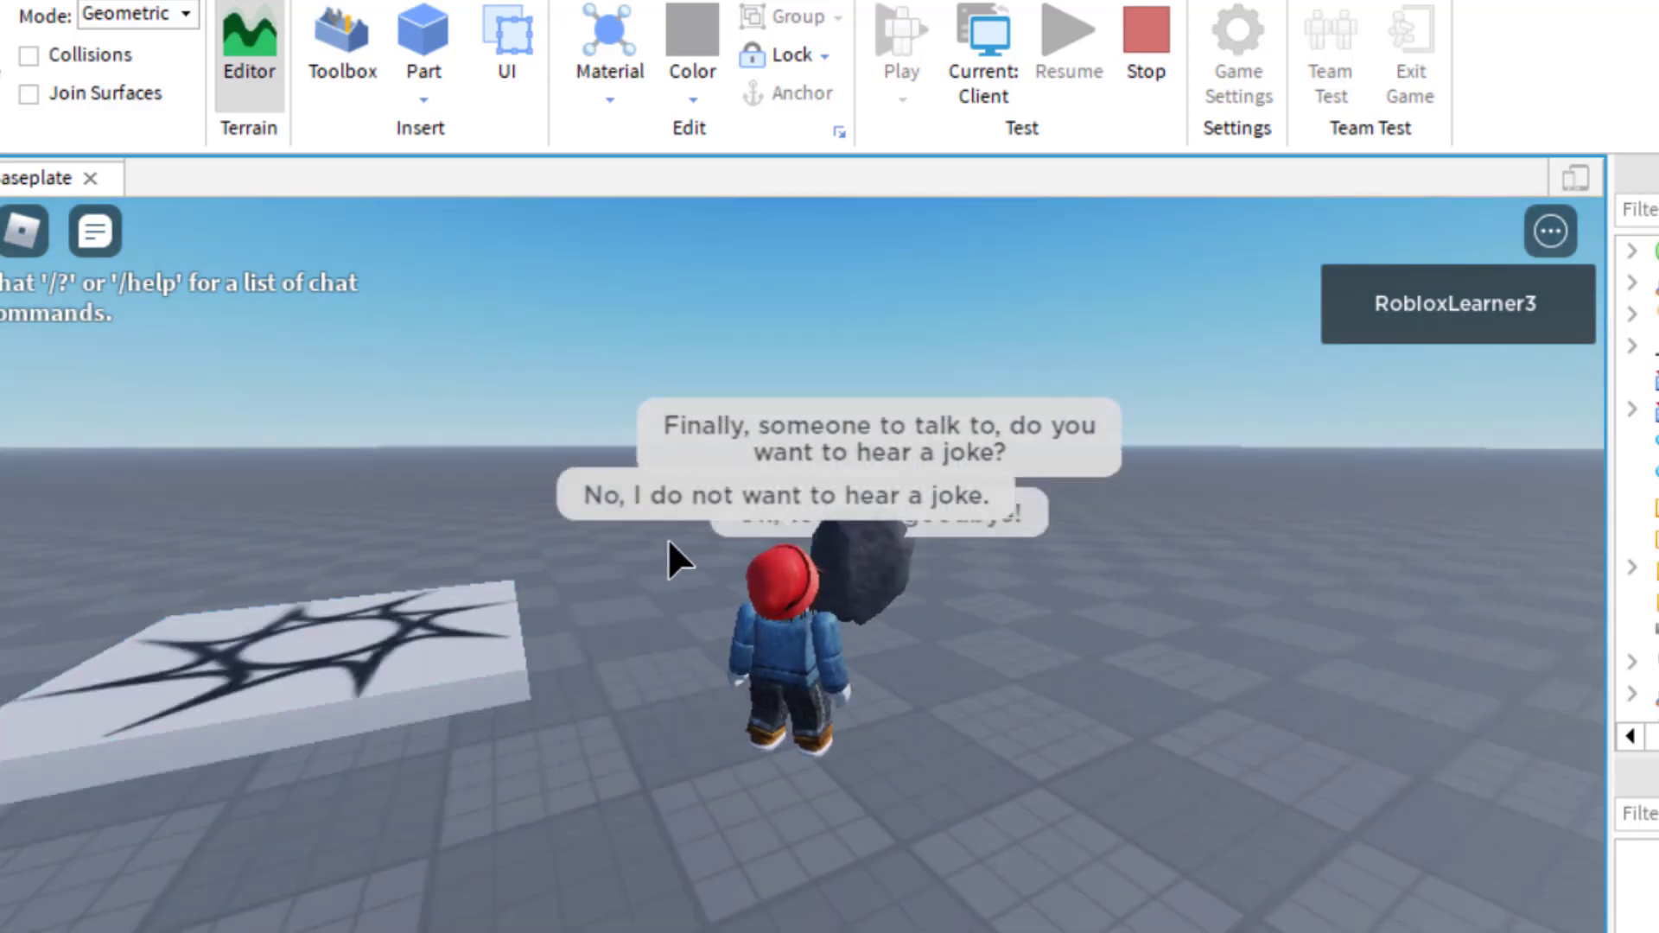
pyautogui.press('s')
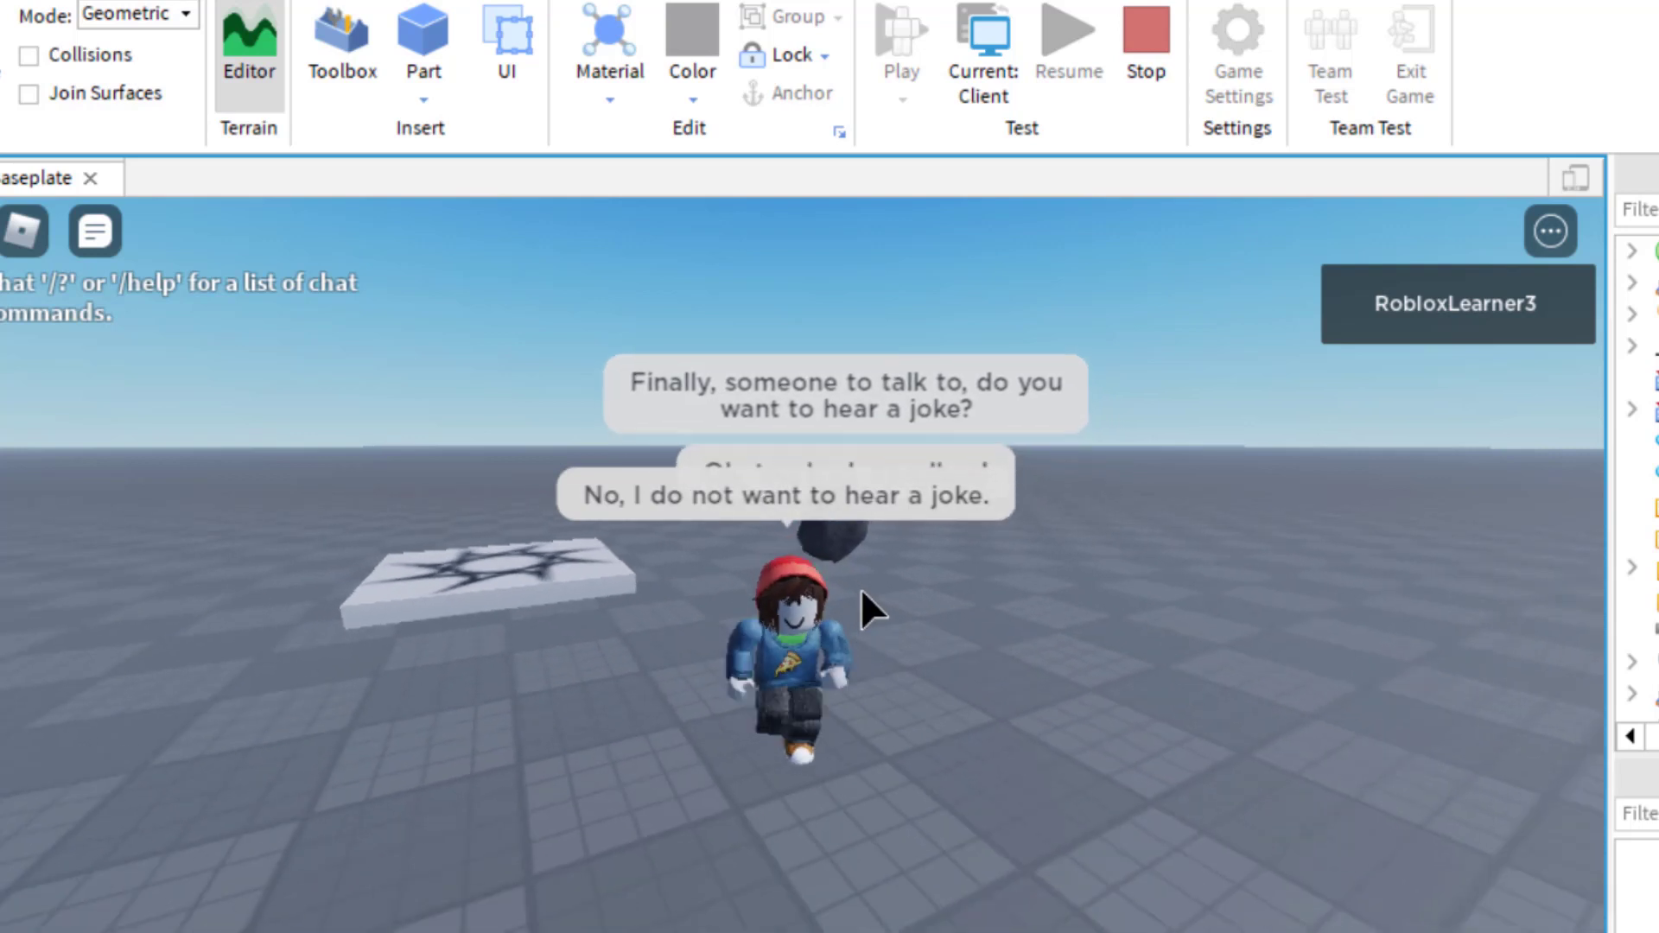
pyautogui.press('w')
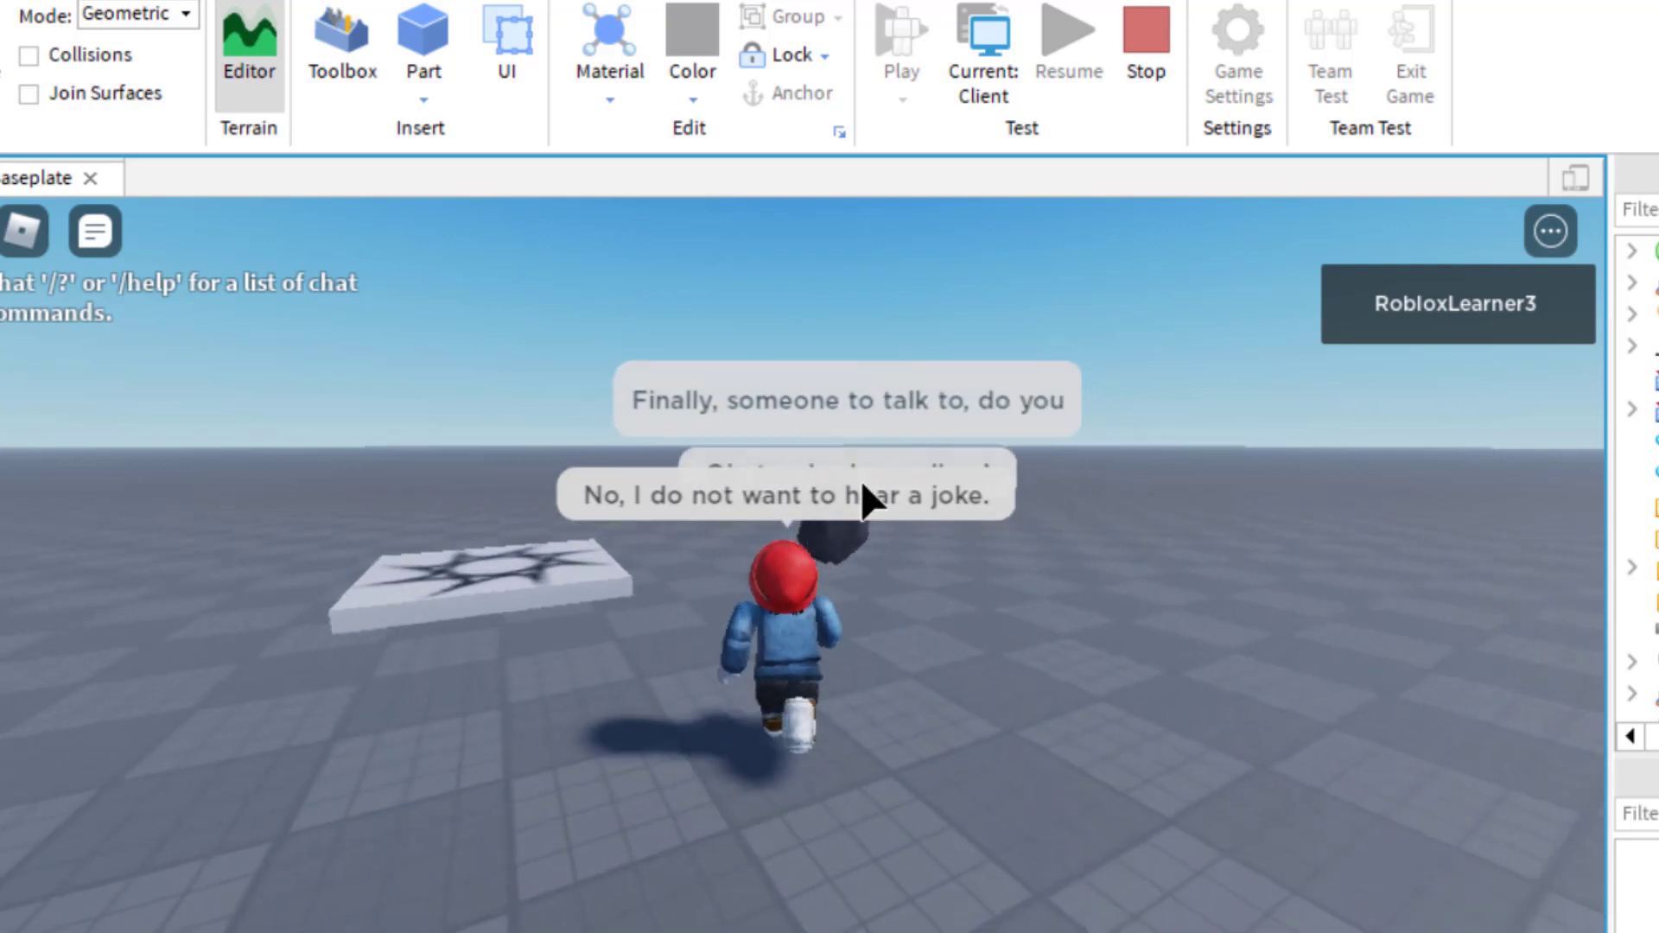
pyautogui.hotkey('shift', 'F5')
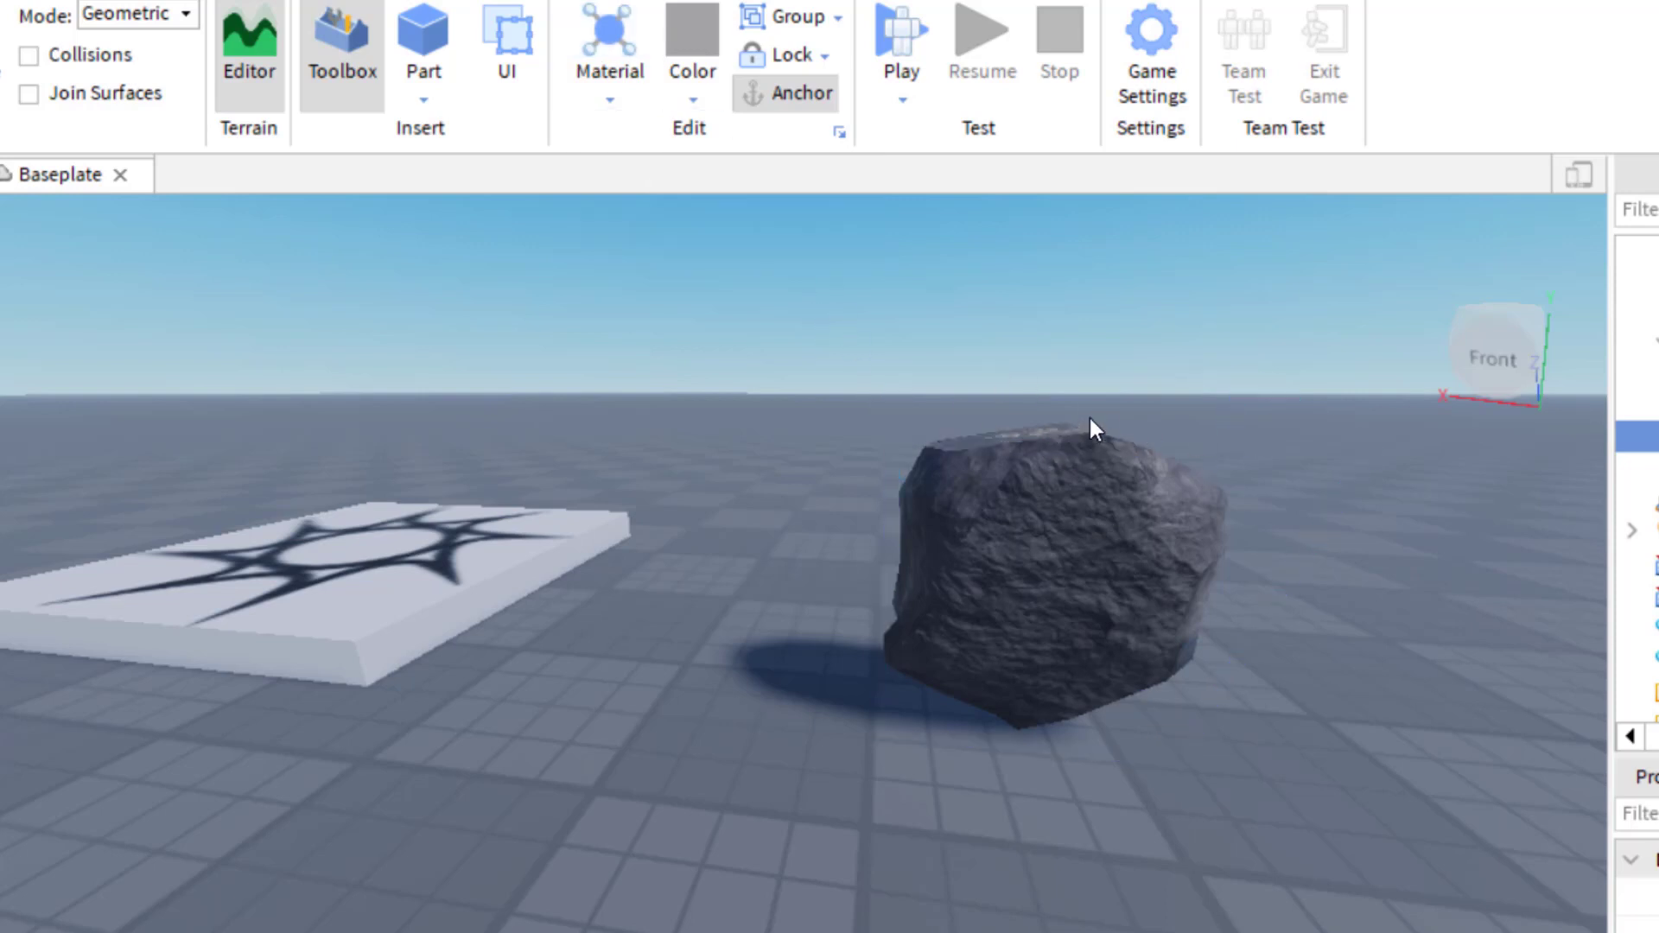
# Step: Insert a block part and move it up and sideways until it's embedded in the rock's top
pyautogui.click(437, 88)
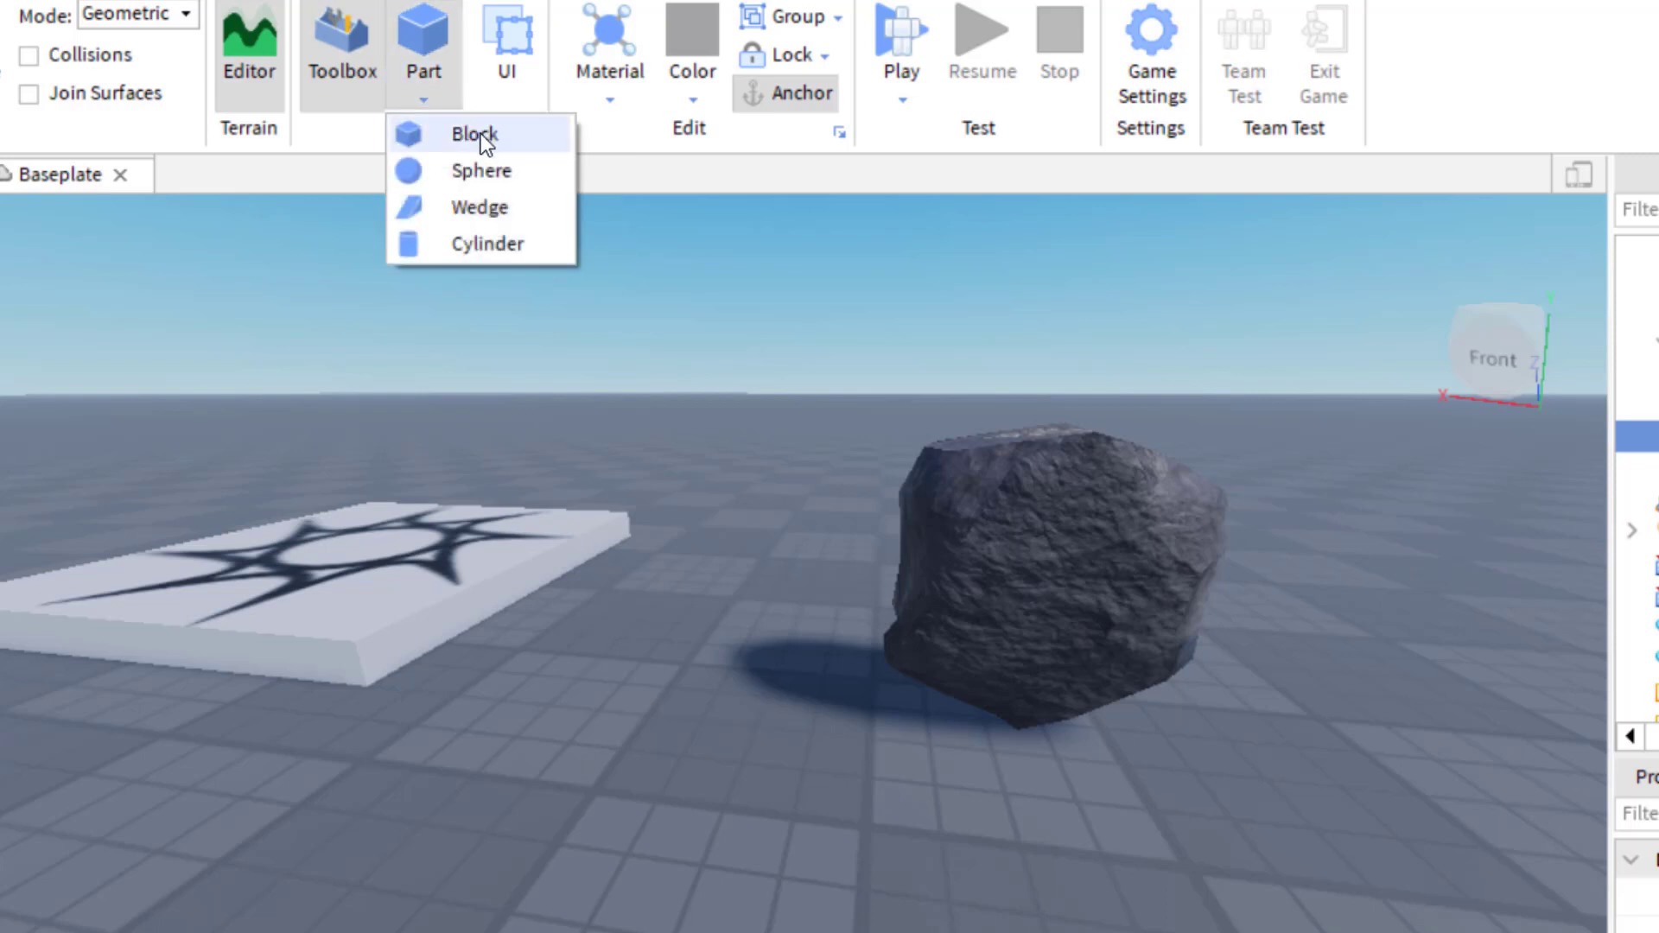
pyautogui.click(481, 133)
pyautogui.moveTo(788, 556); pyautogui.dragTo(777, 713)
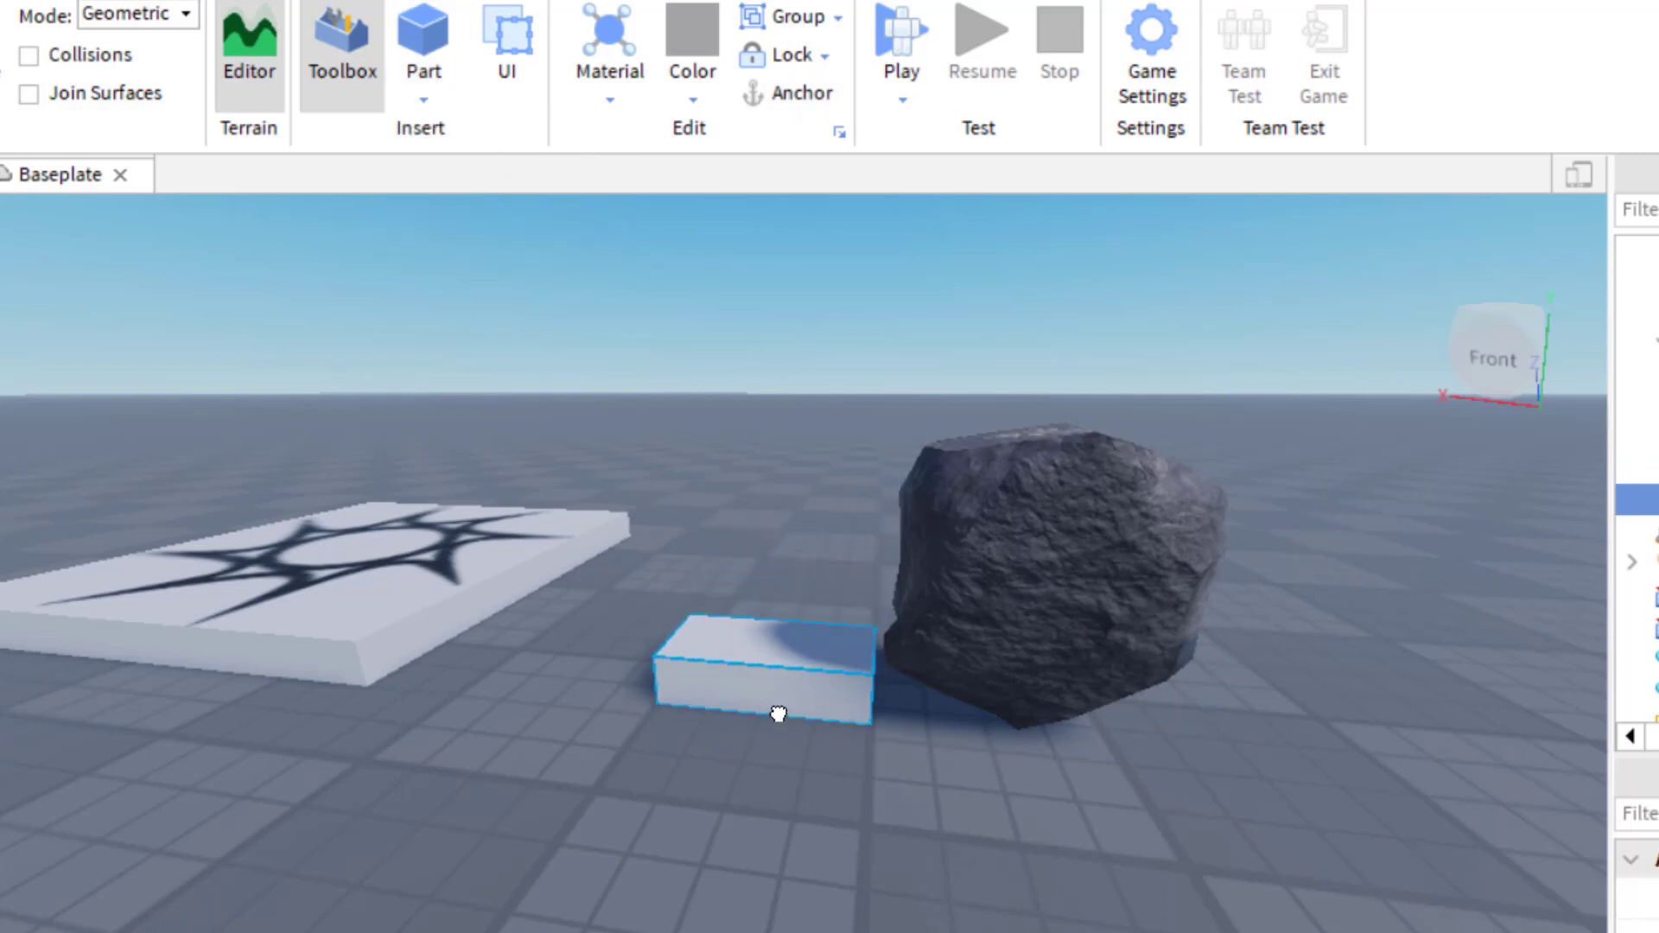
pyautogui.hotkey('ctrl', '2')
pyautogui.moveTo(766, 503); pyautogui.dragTo(763, 298)
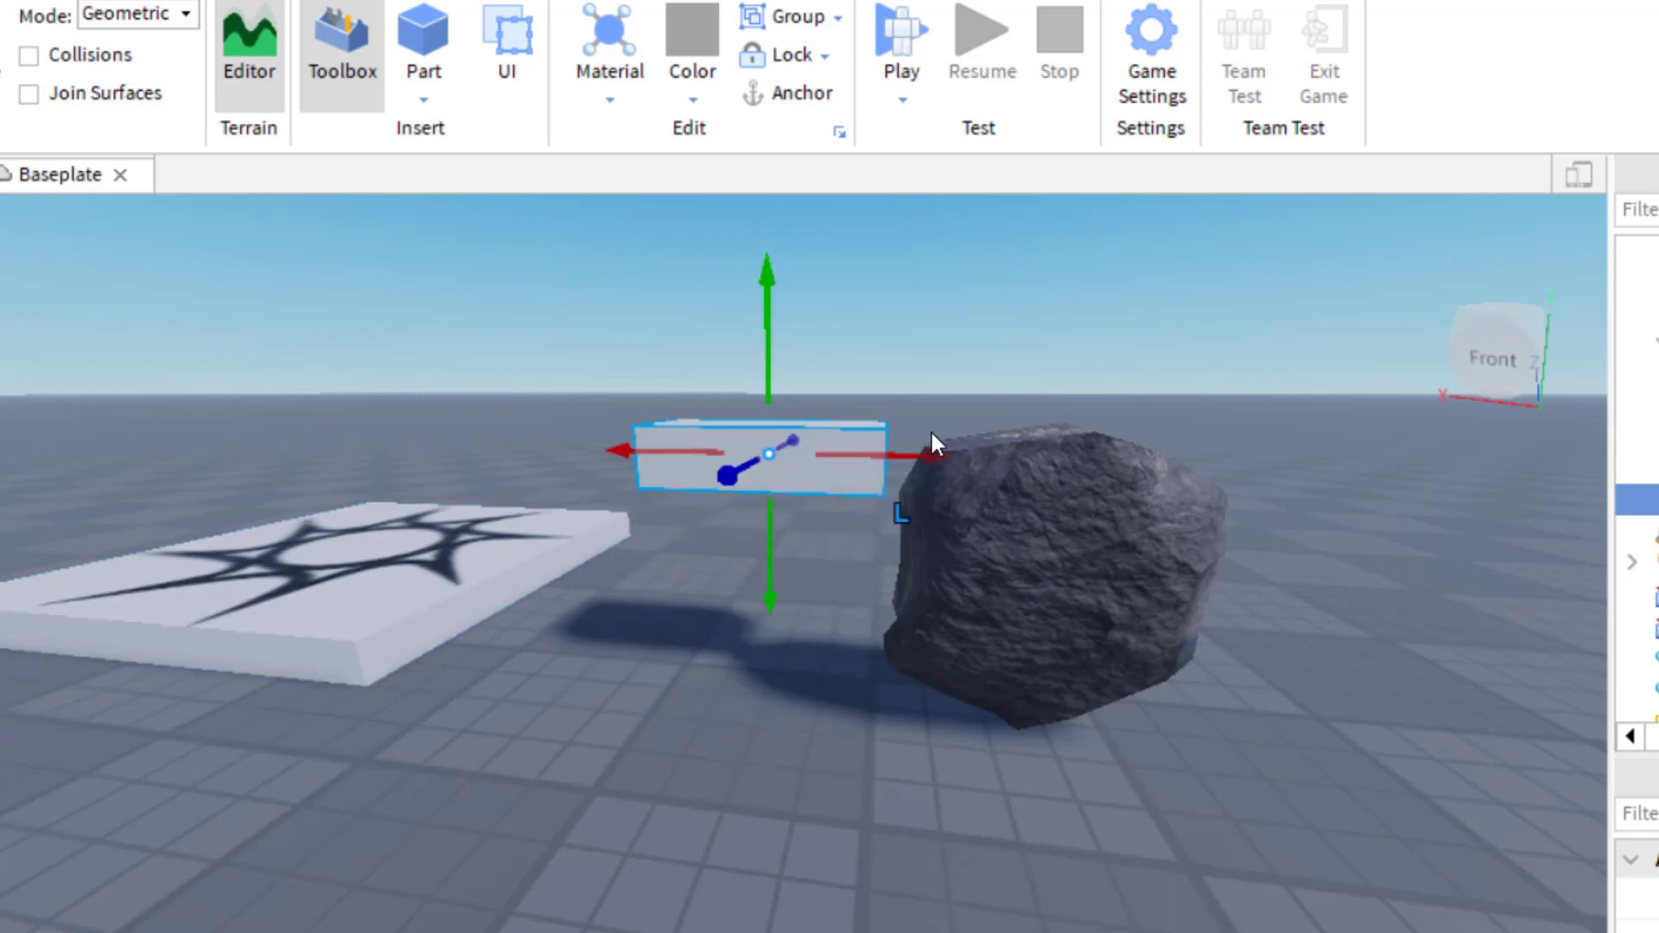
pyautogui.moveTo(880, 464); pyautogui.dragTo(1163, 480)
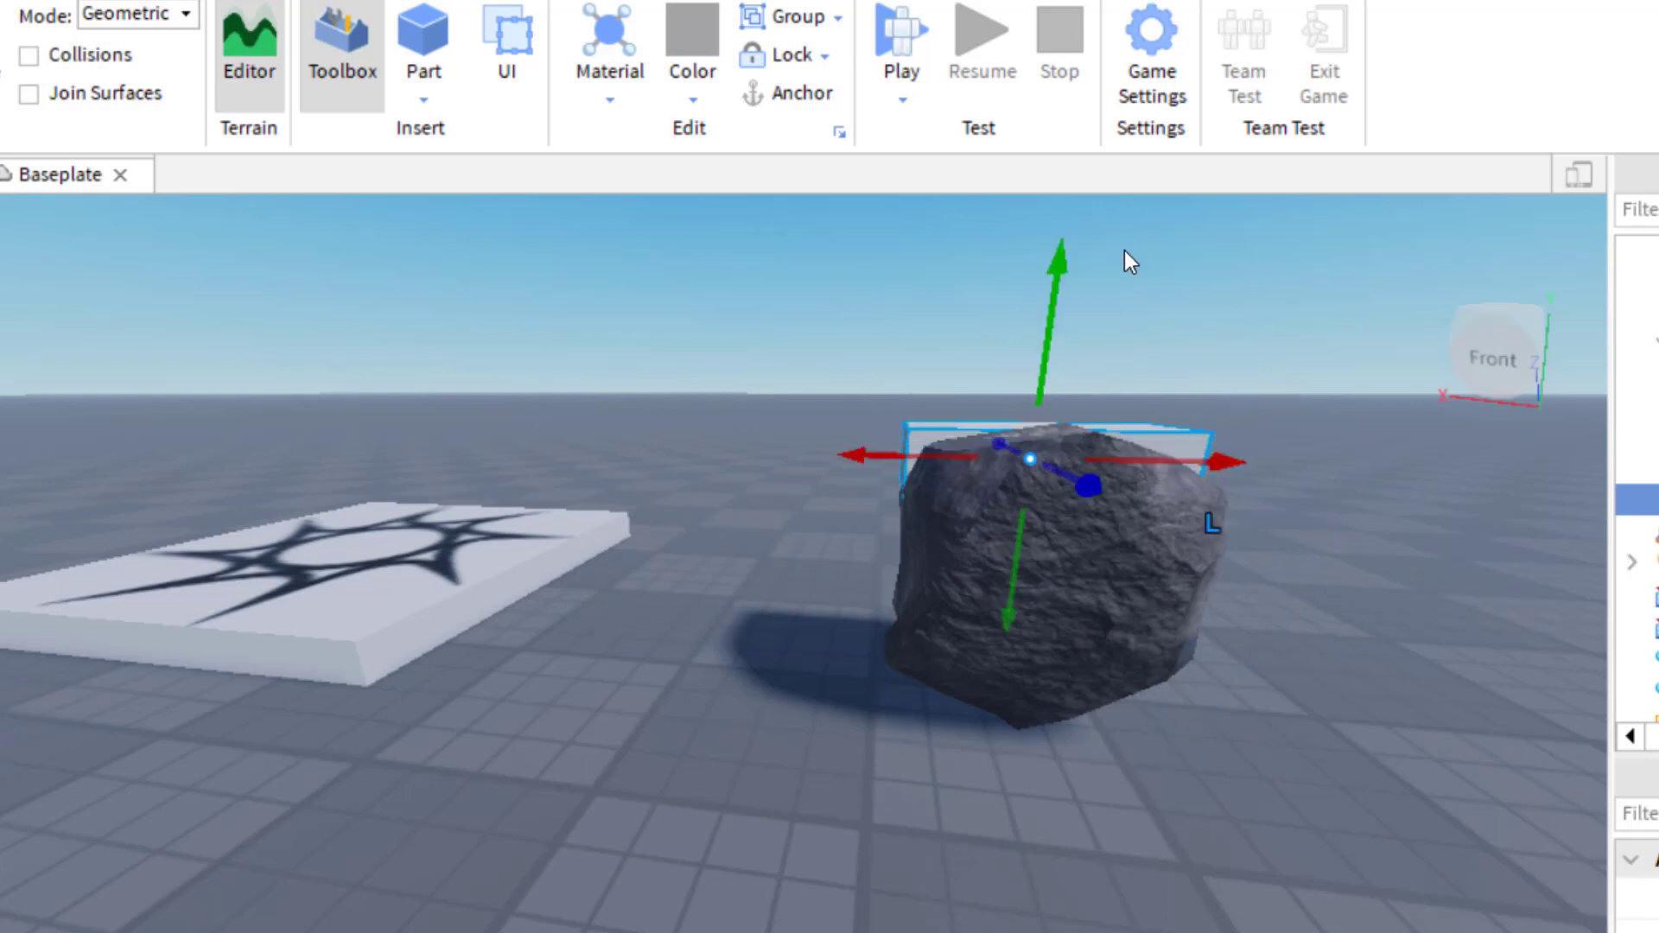
pyautogui.moveTo(1057, 363)
pyautogui.mouseDown()
pyautogui.moveTo(1048, 345)
pyautogui.moveTo(1062, 360)
pyautogui.mouseUp()
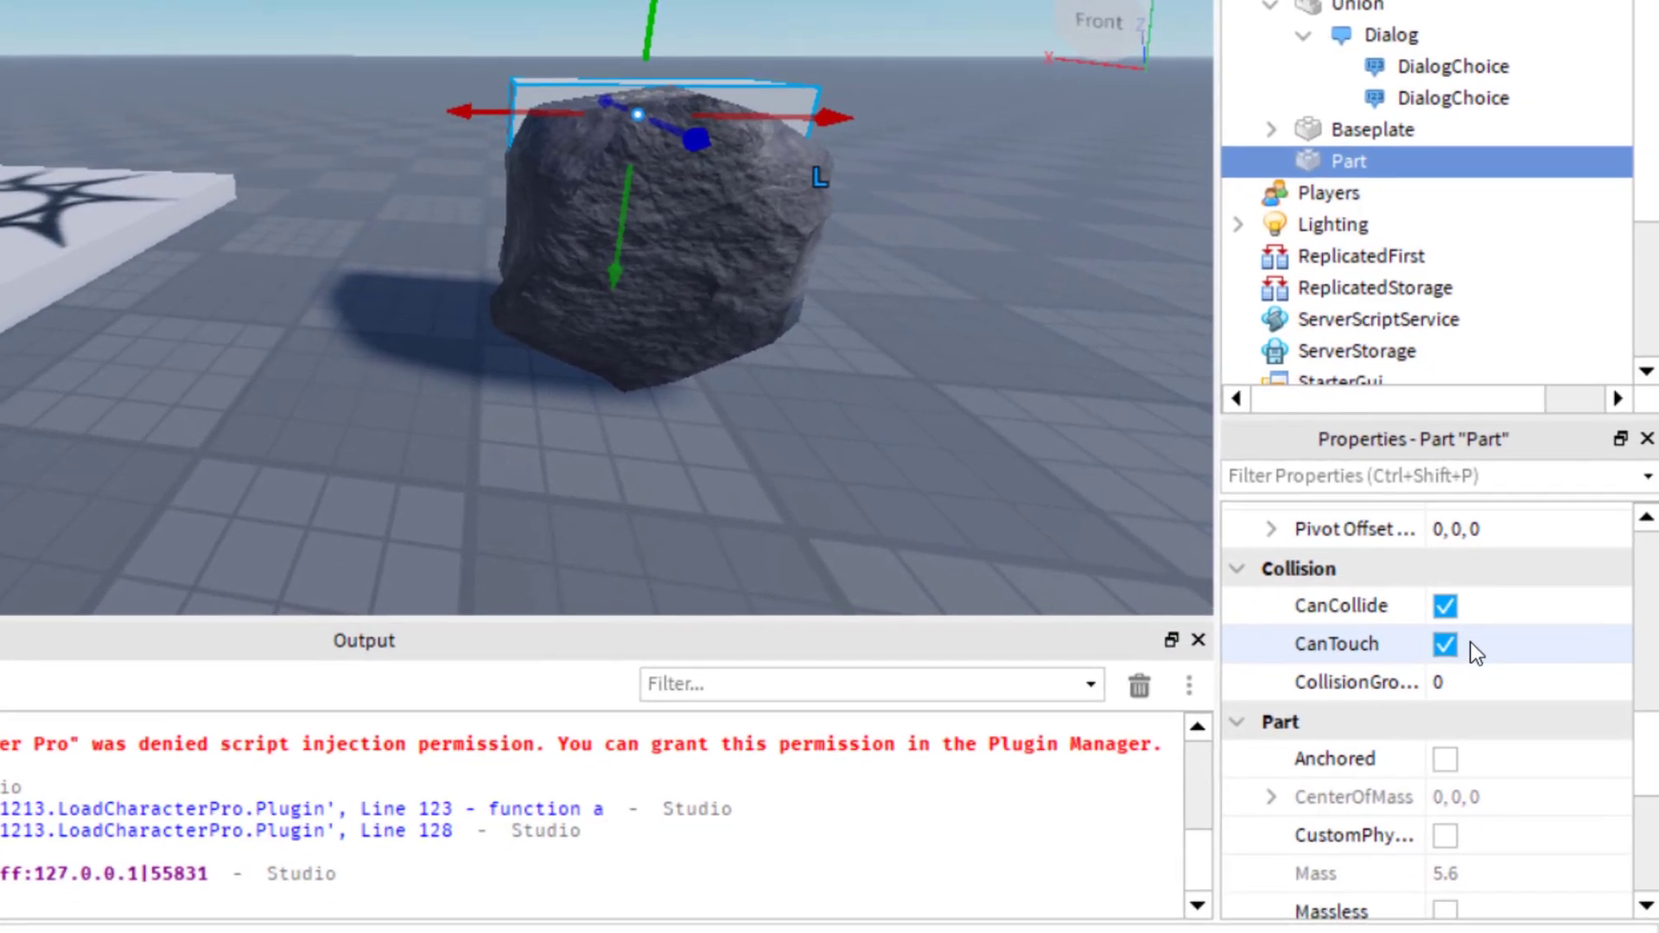
# Step: Make the new Part anchored with CanCollide turned off
pyautogui.scroll(-1, 1465, 647)
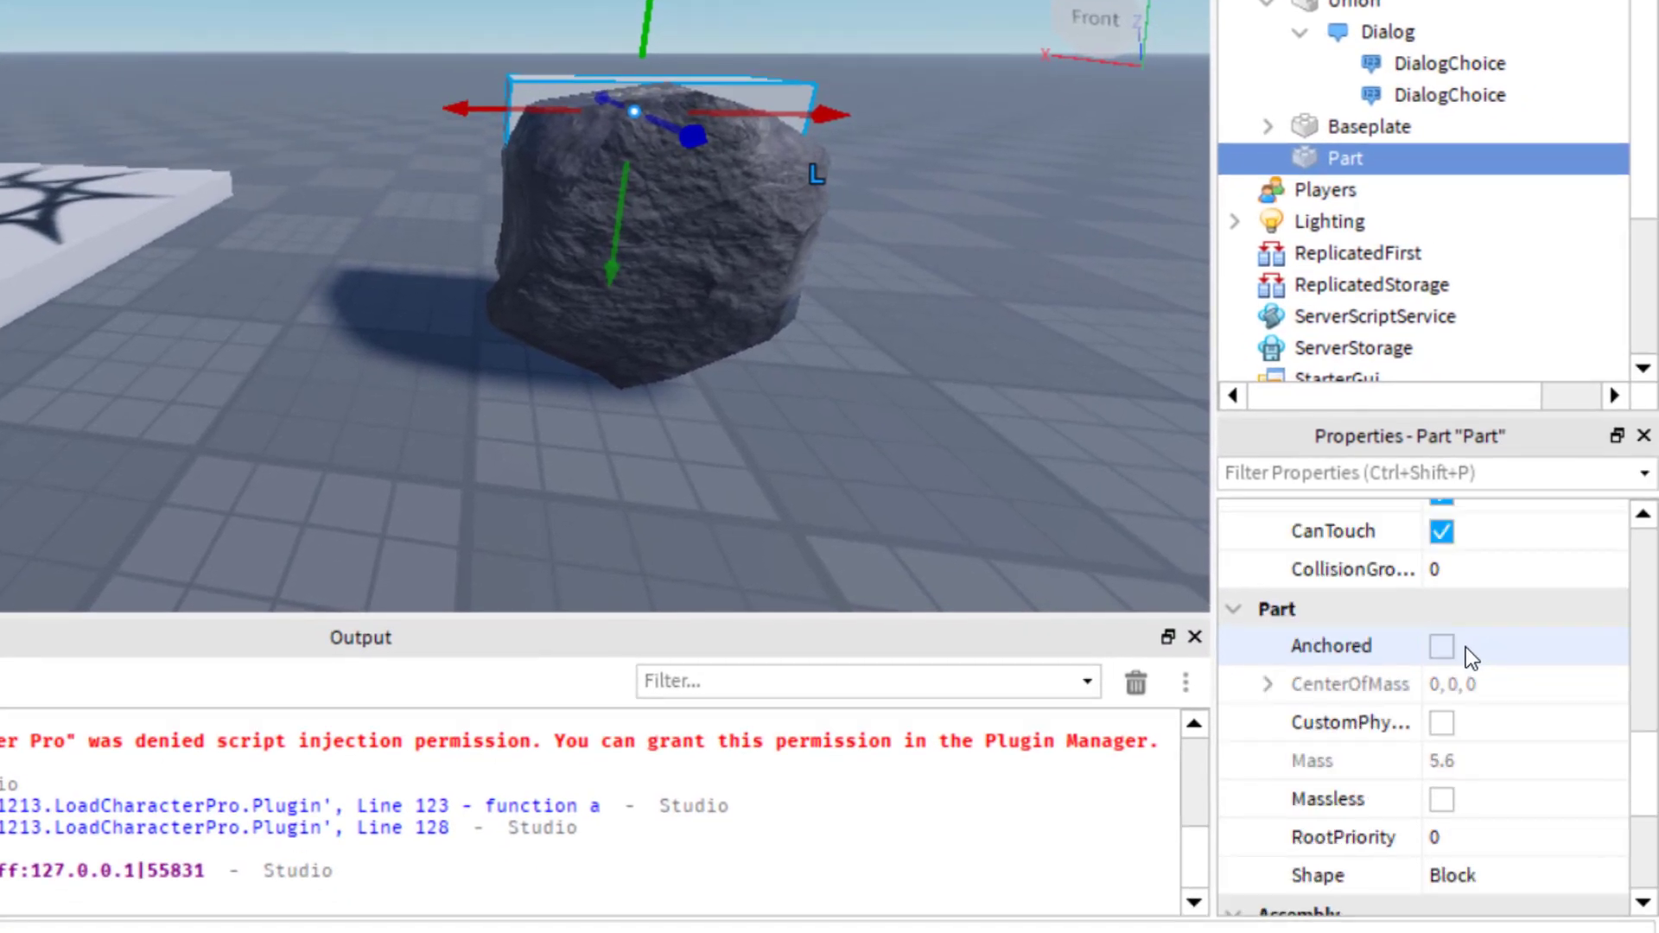
pyautogui.click(1439, 650)
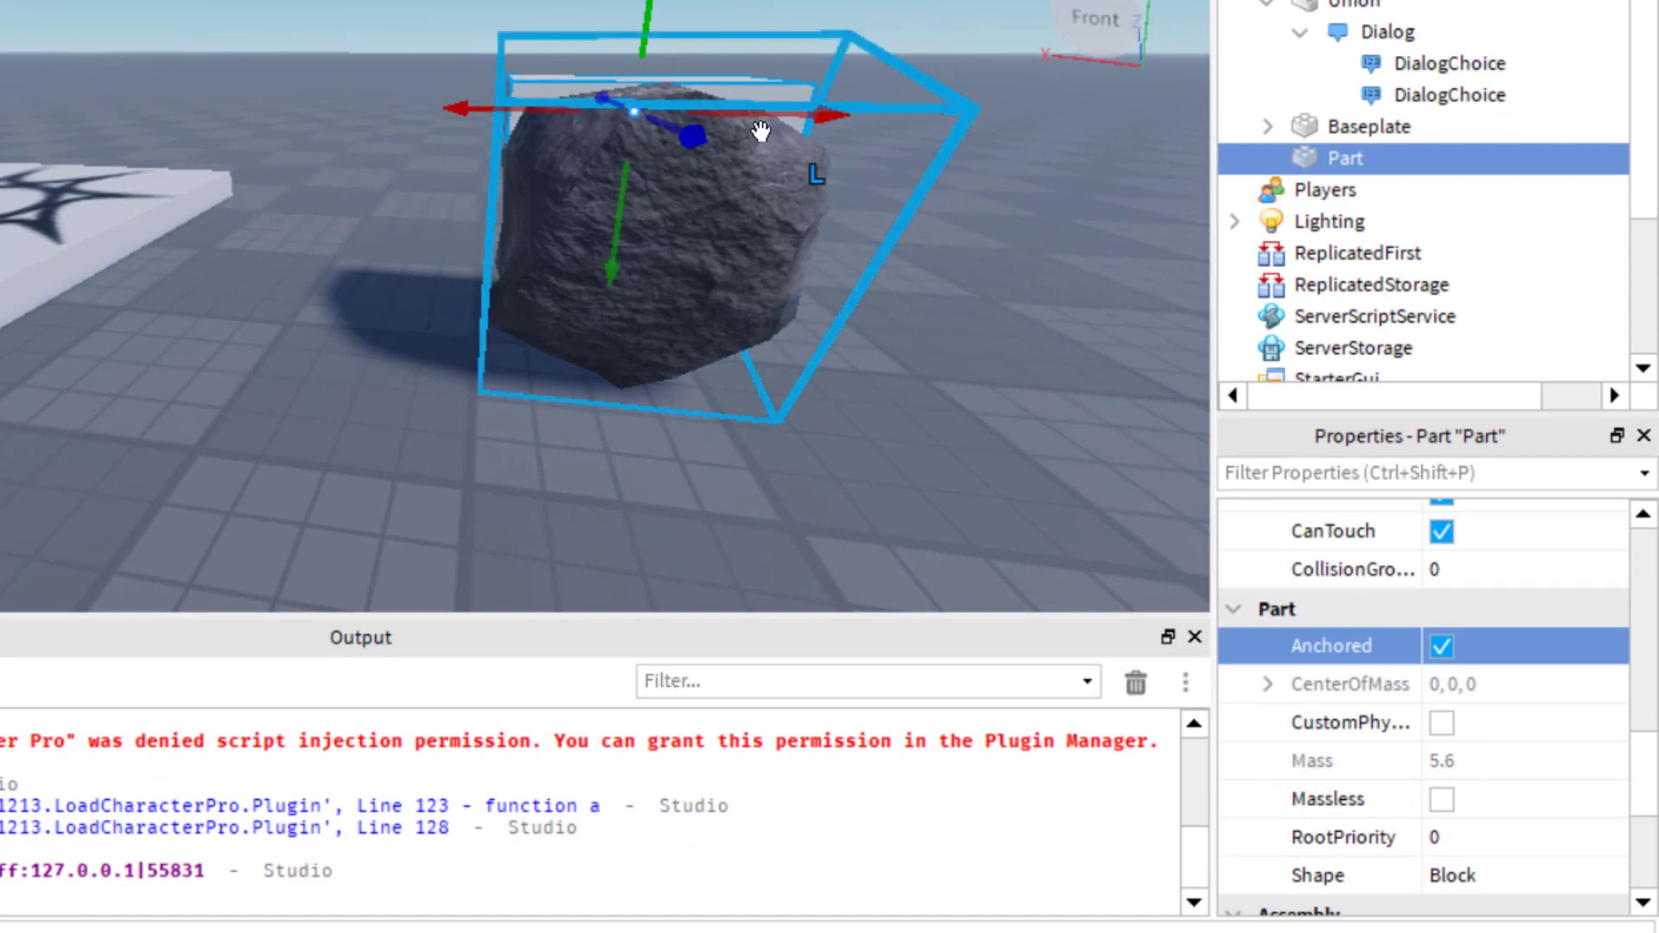
pyautogui.scroll(-3, 1436, 562)
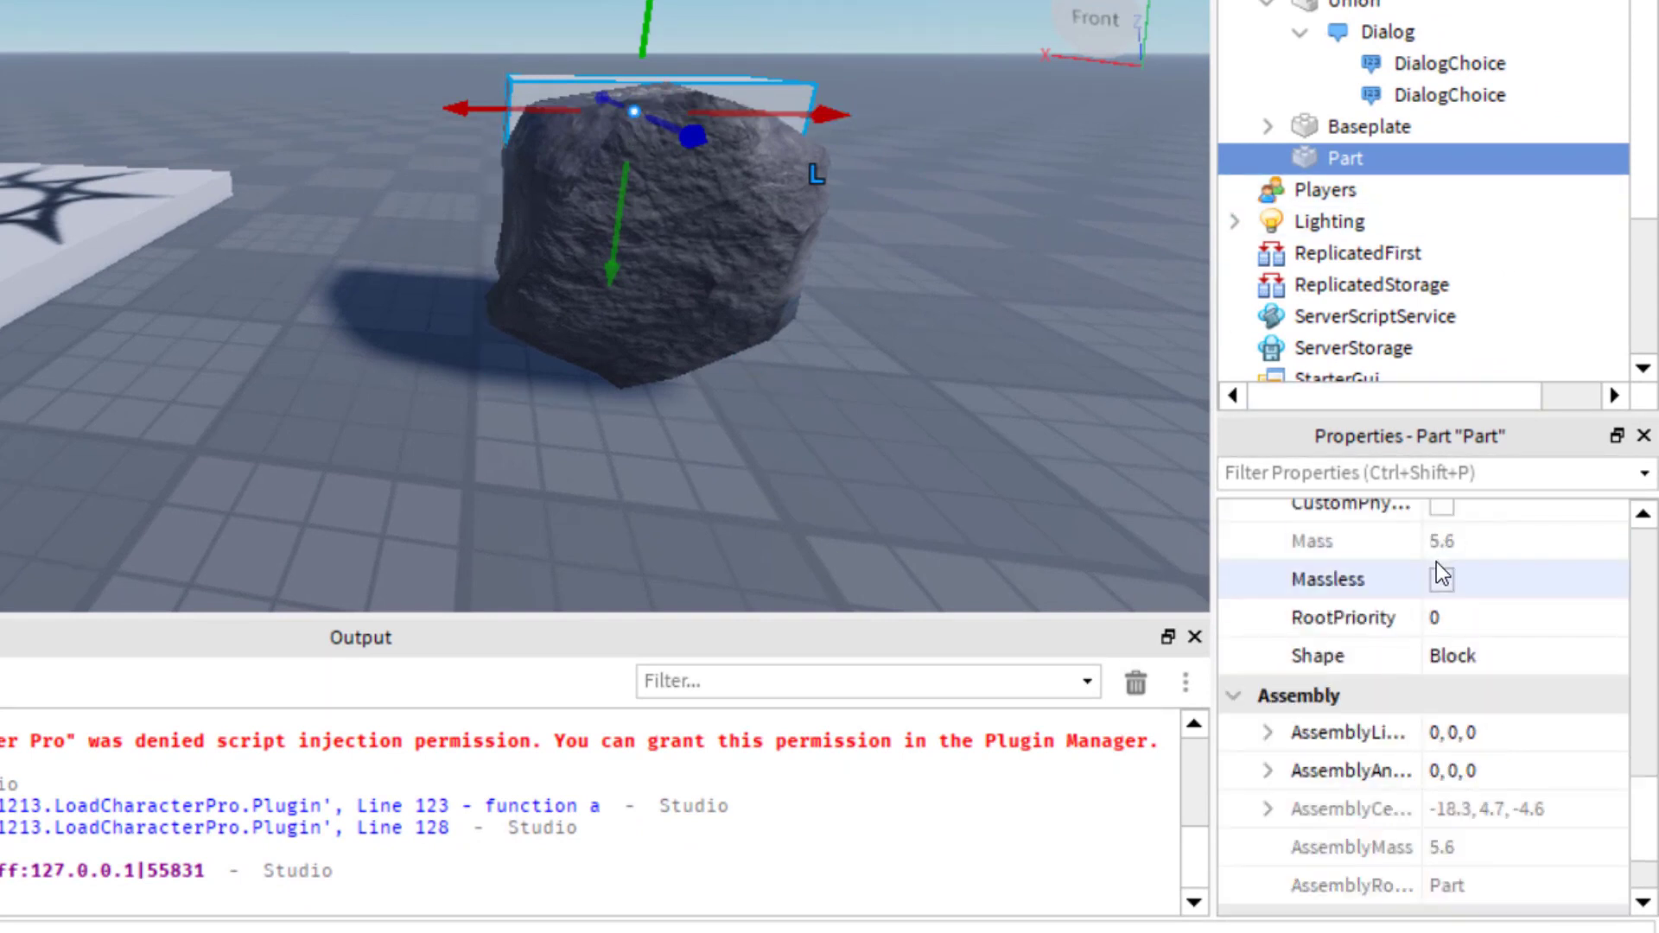
pyautogui.scroll(4, 1451, 607)
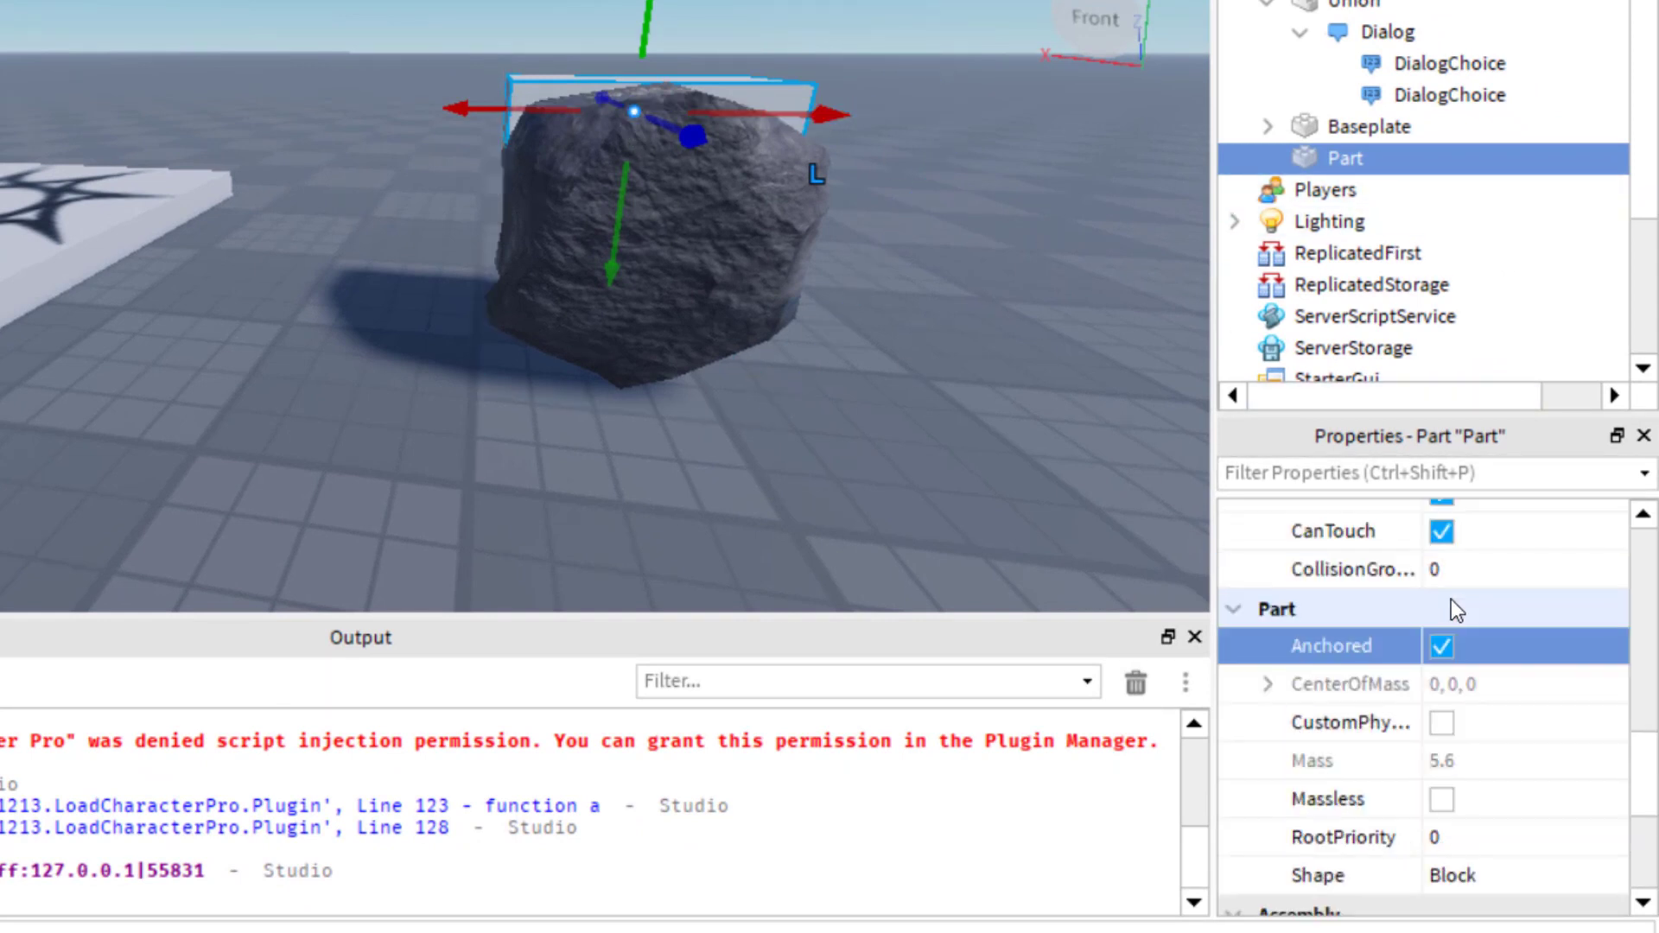
pyautogui.click(1446, 603)
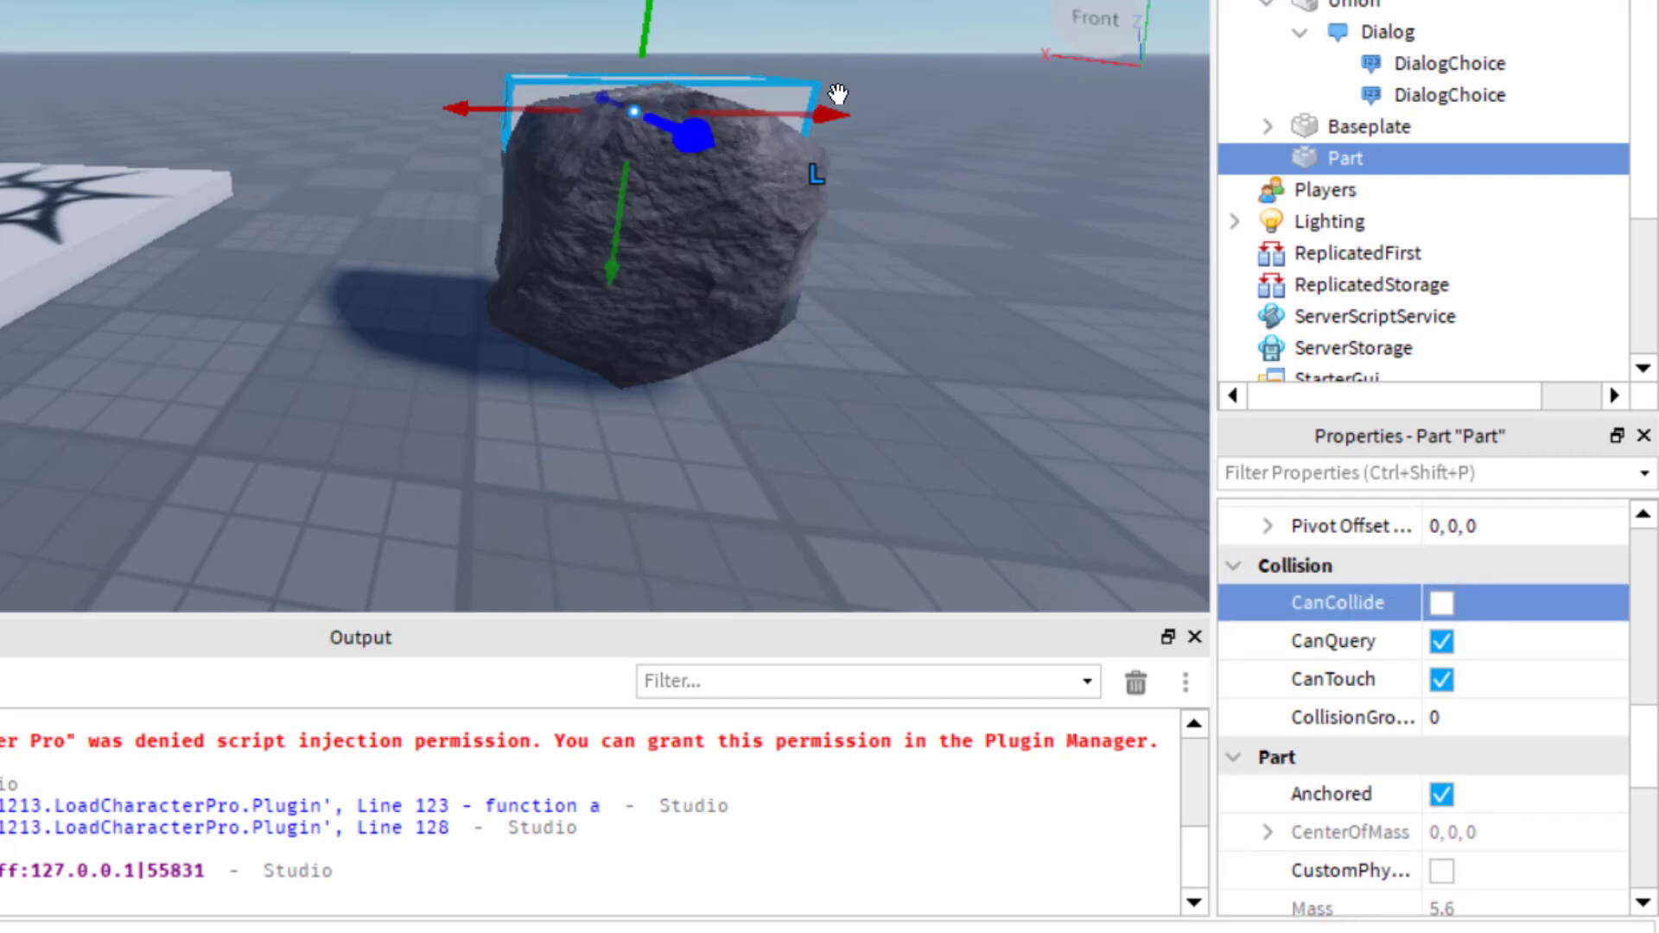
pyautogui.moveTo(1428, 163)
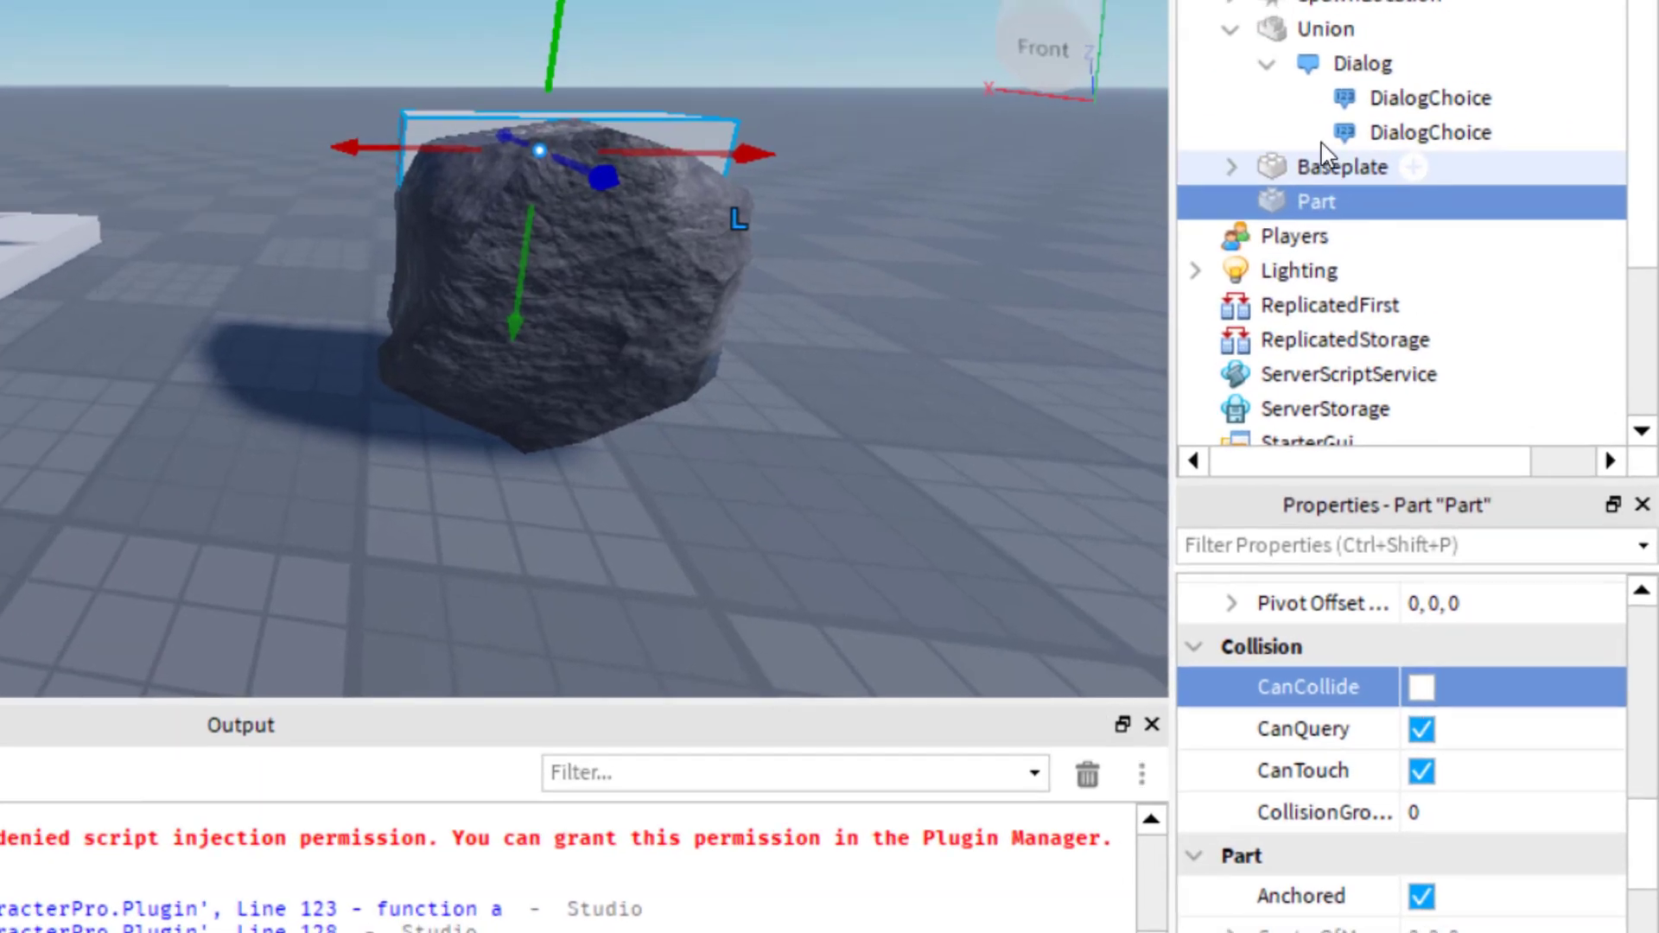
pyautogui.moveTo(1339, 35)
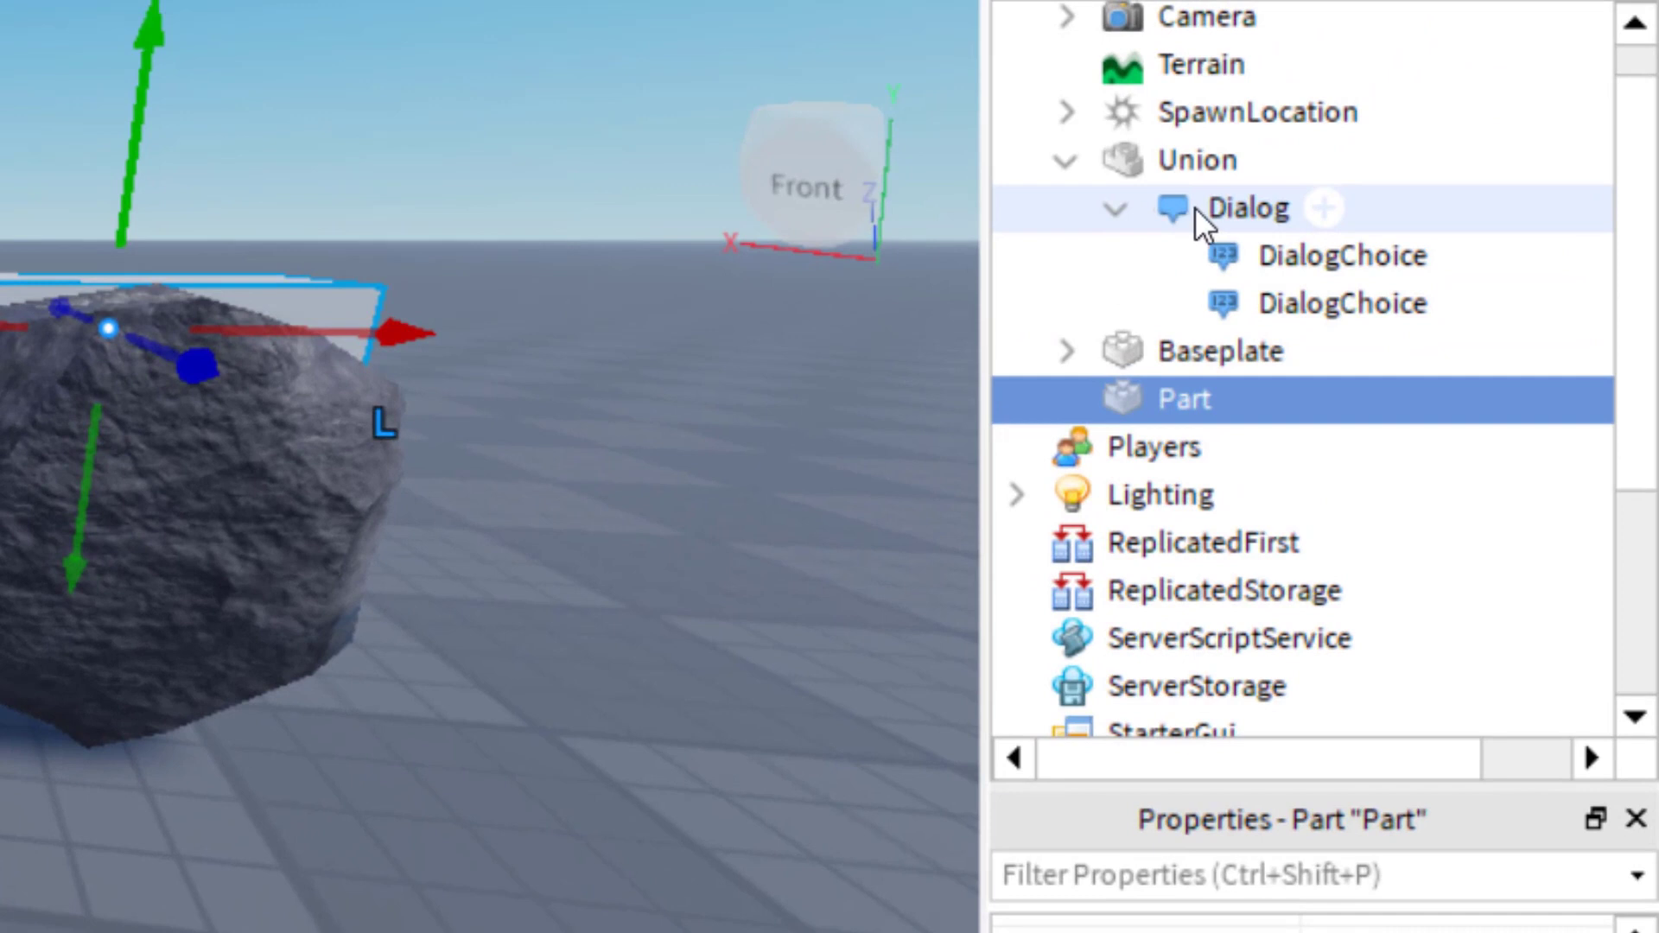
# Step: Move the Dialog with its two DialogChoices from the Union into the Part and start a play test
pyautogui.click(1117, 209)
pyautogui.click(1118, 209)
pyautogui.click(1205, 209)
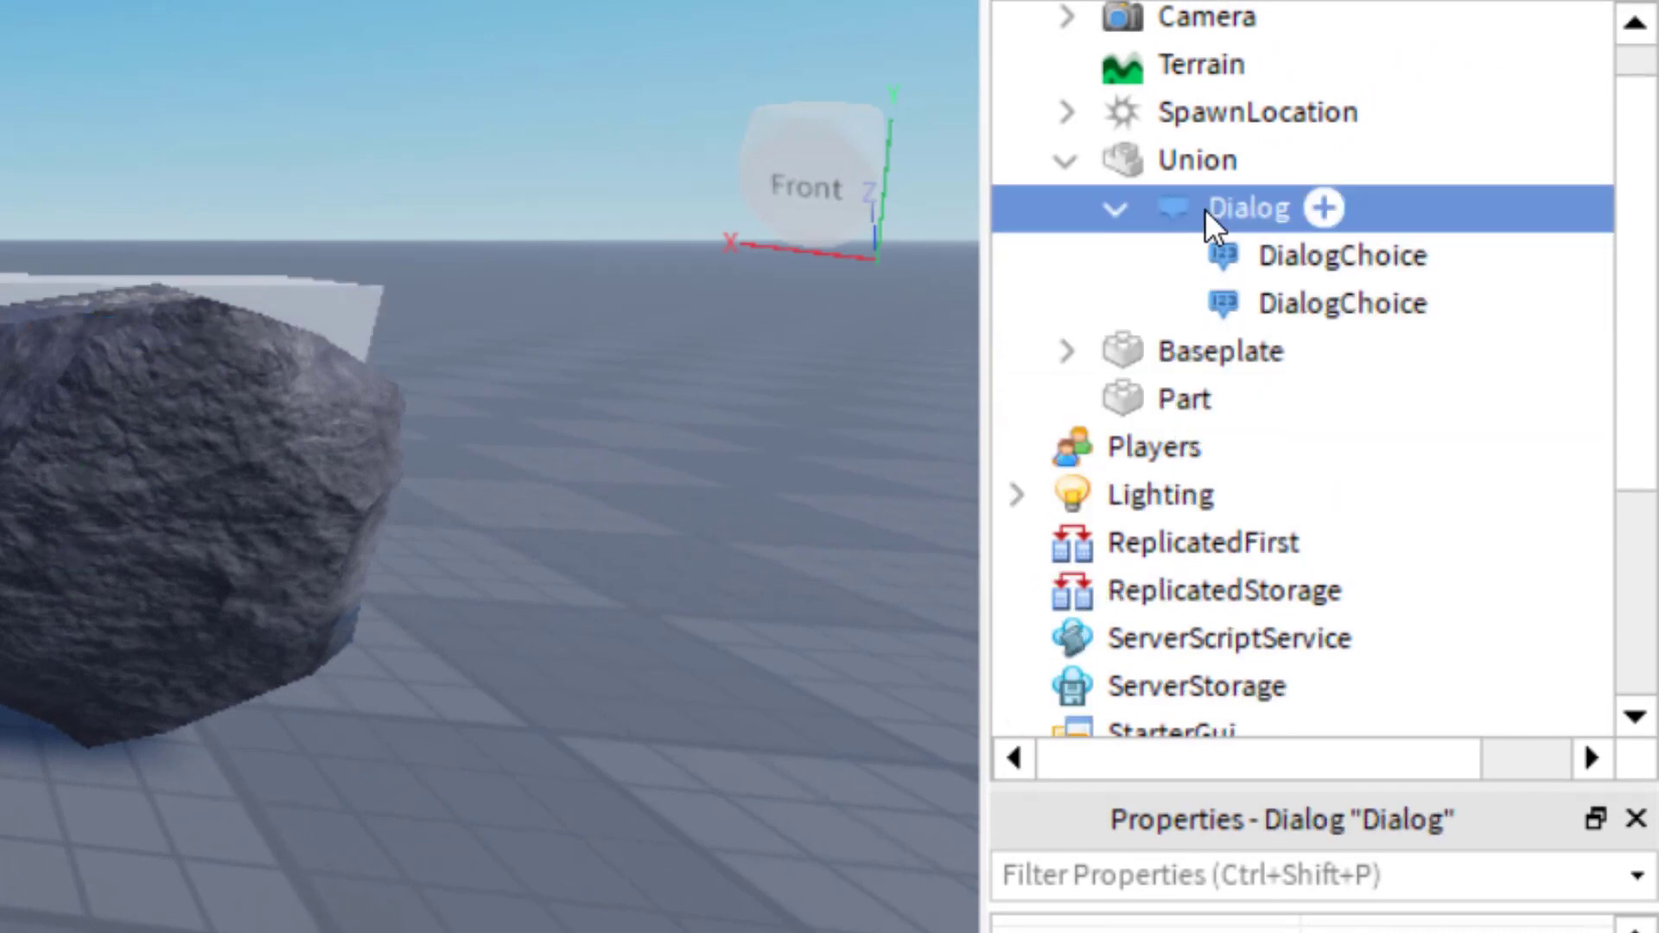
pyautogui.moveTo(1206, 210); pyautogui.dragTo(1208, 399)
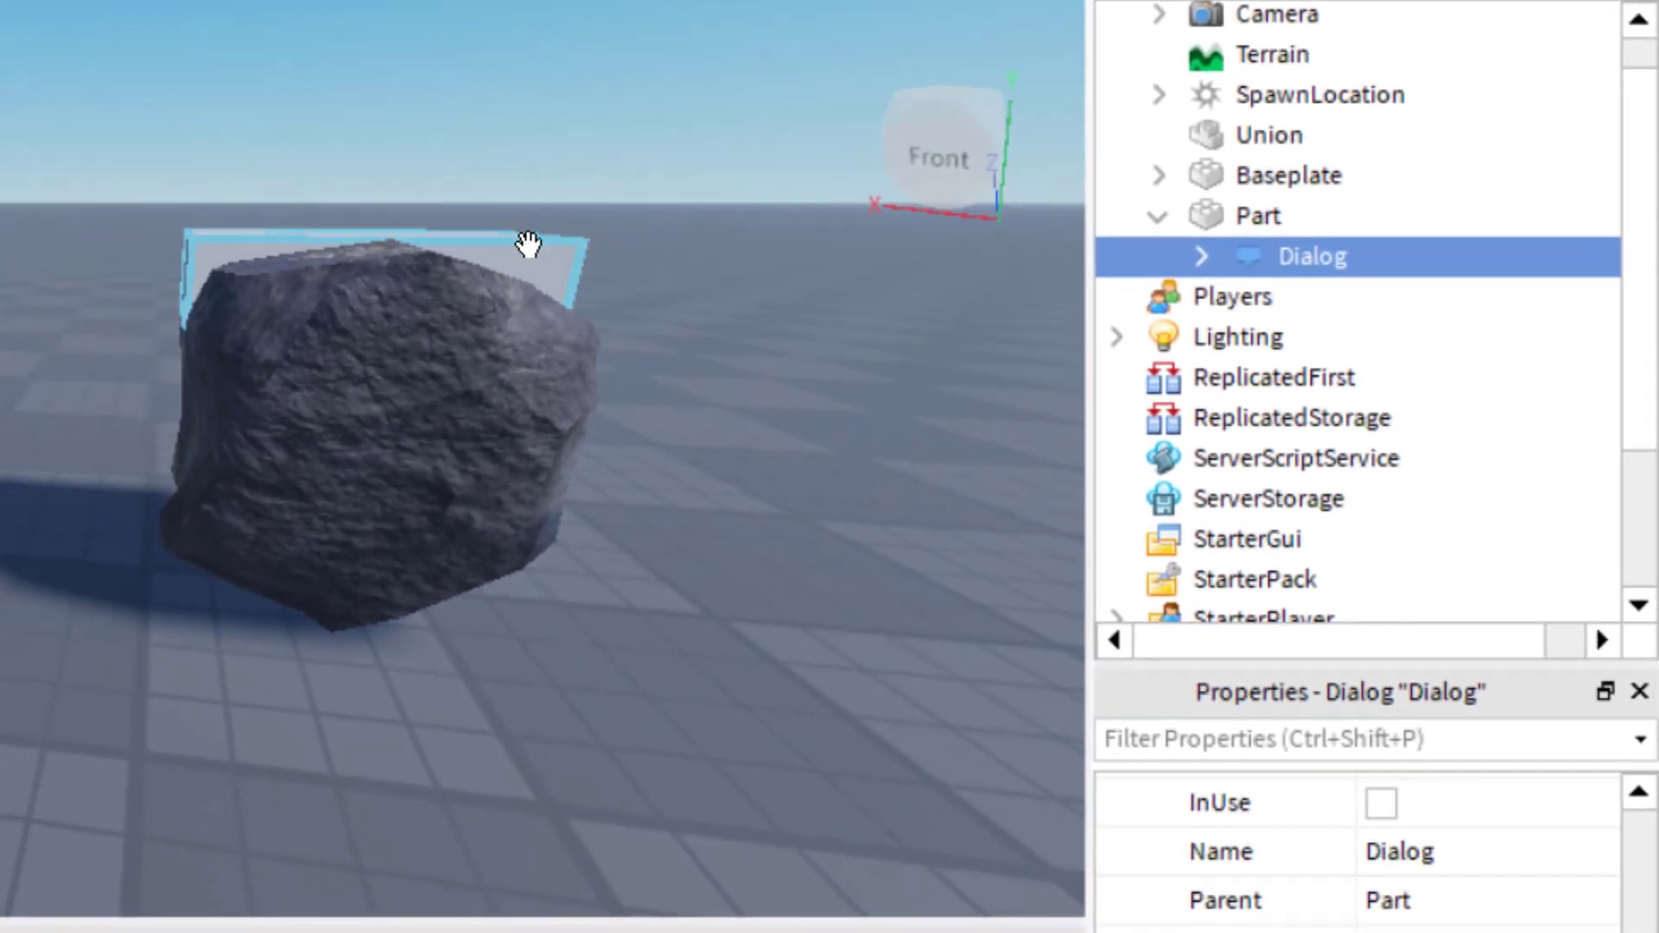
pyautogui.press('Right')
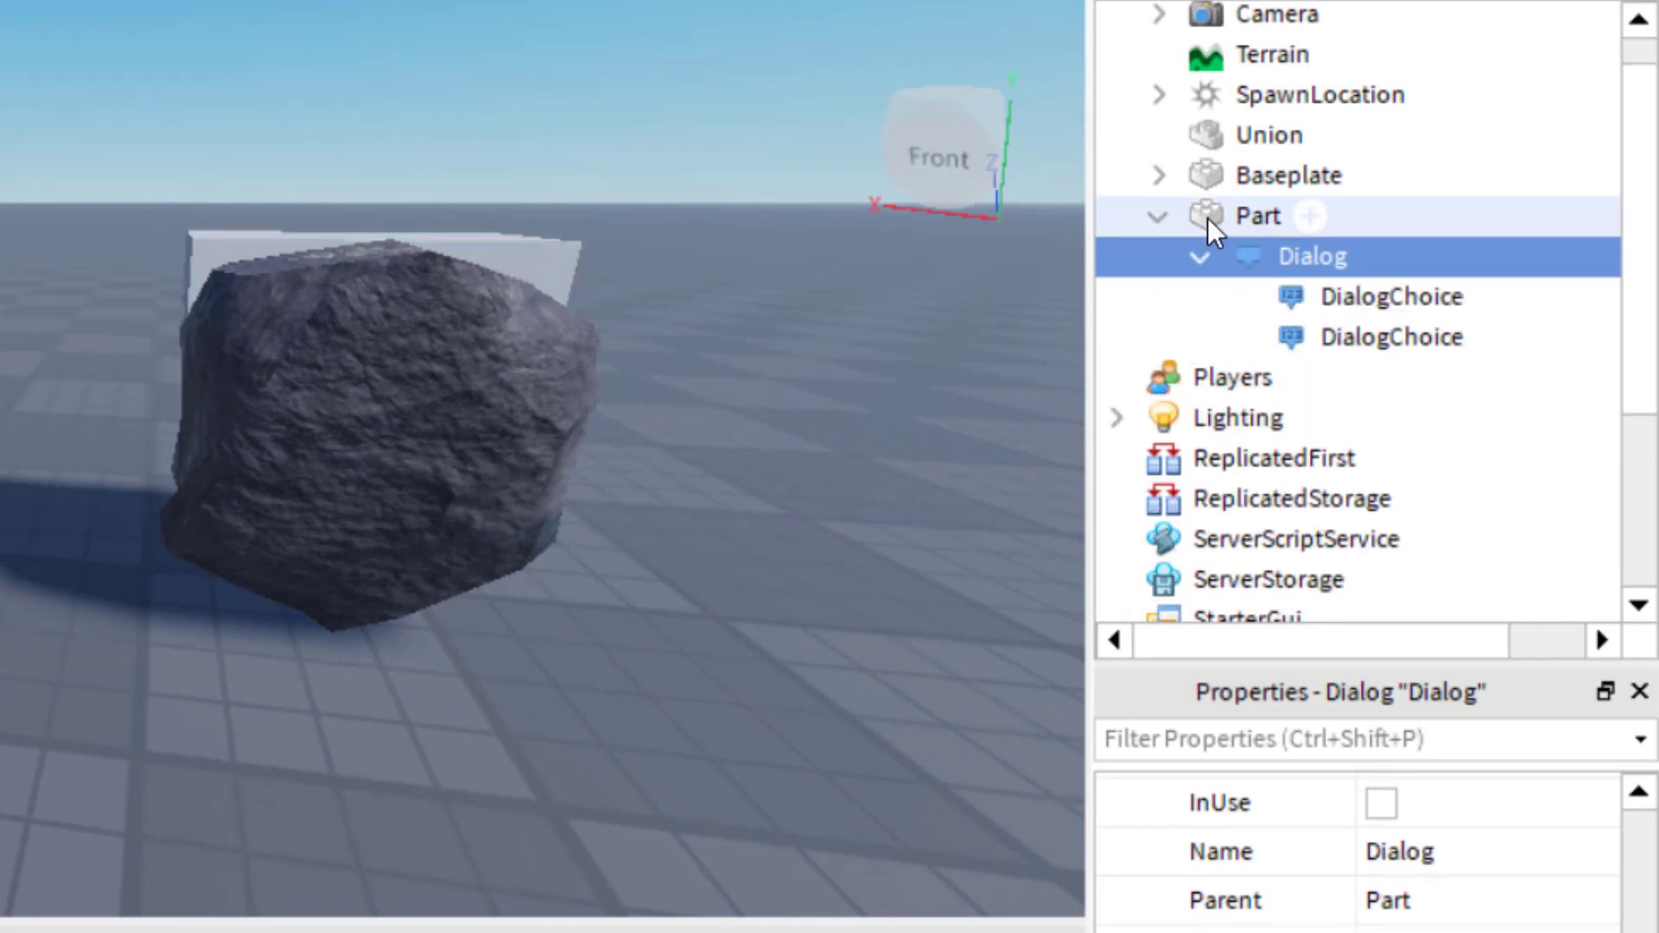
pyautogui.press('F5')
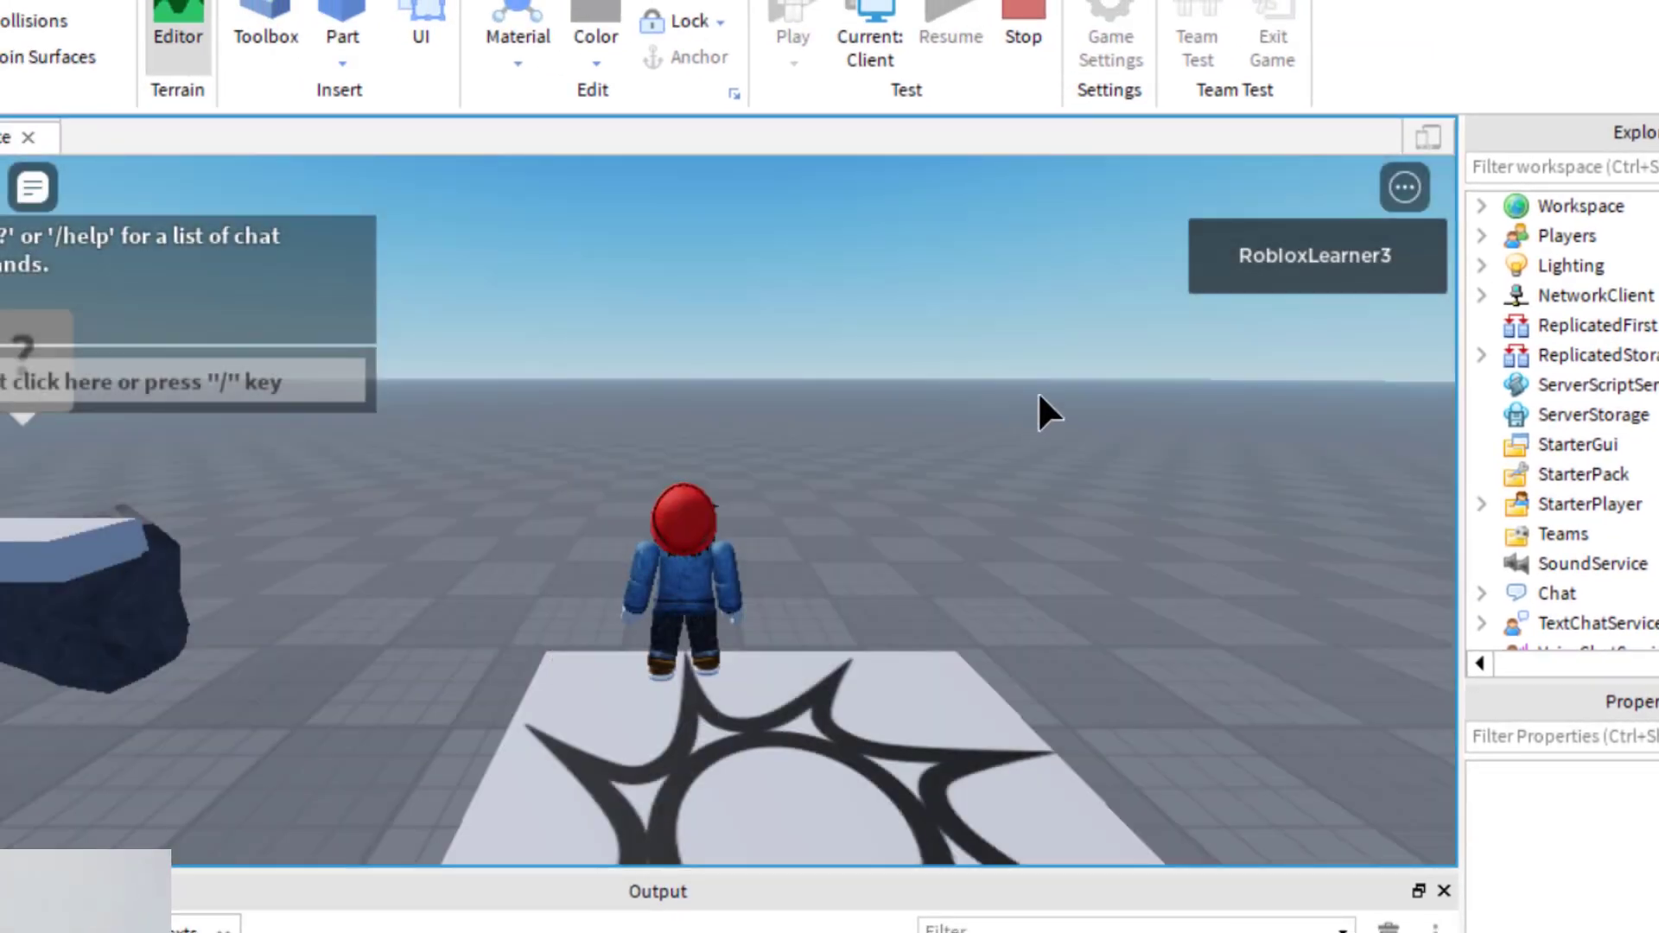
# Step: Walk up to the rock, open its ? dialog, and choose 'Yes, I would like to hear a joke.'
pyautogui.press('s')
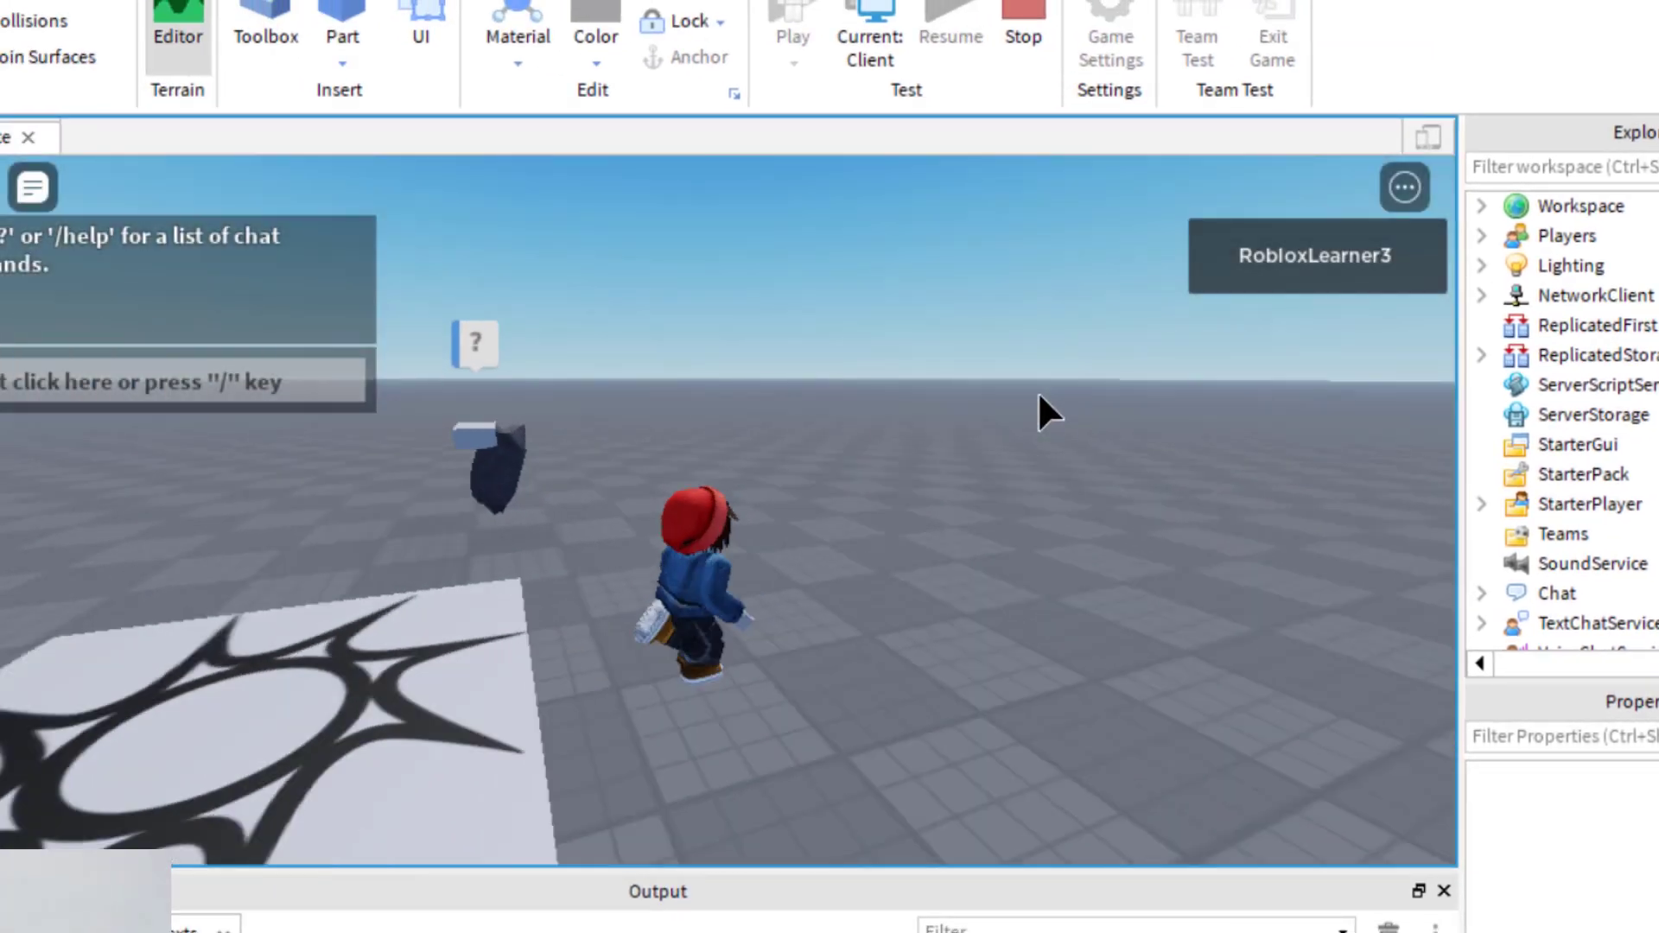
pyautogui.press('w')
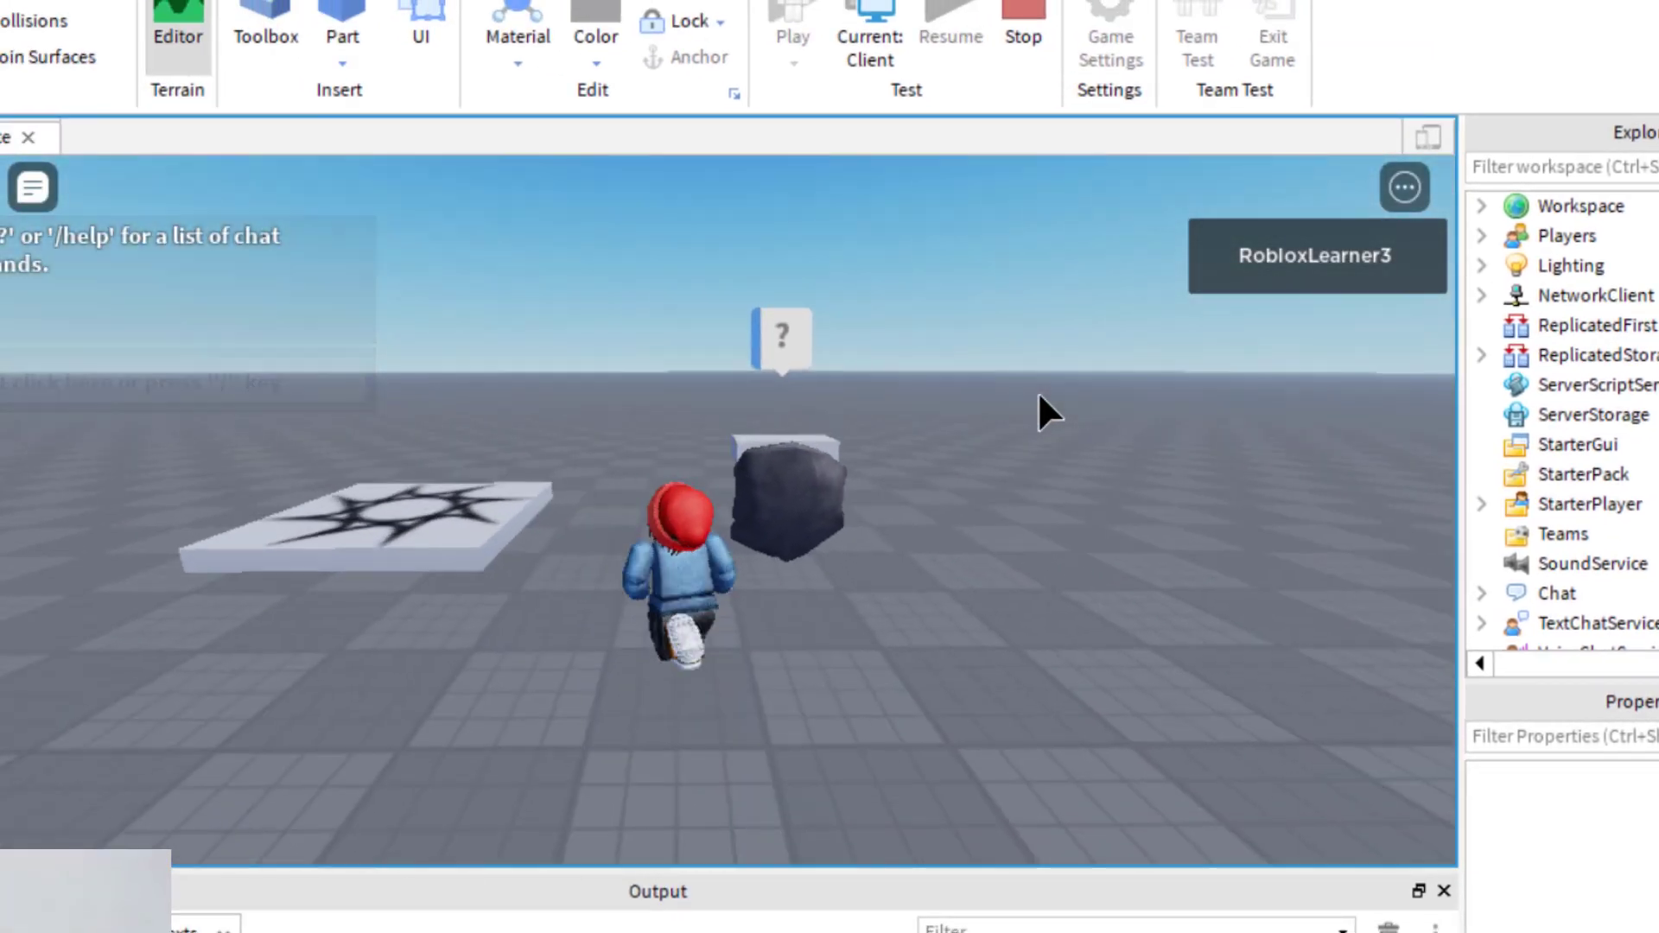
pyautogui.click(771, 328)
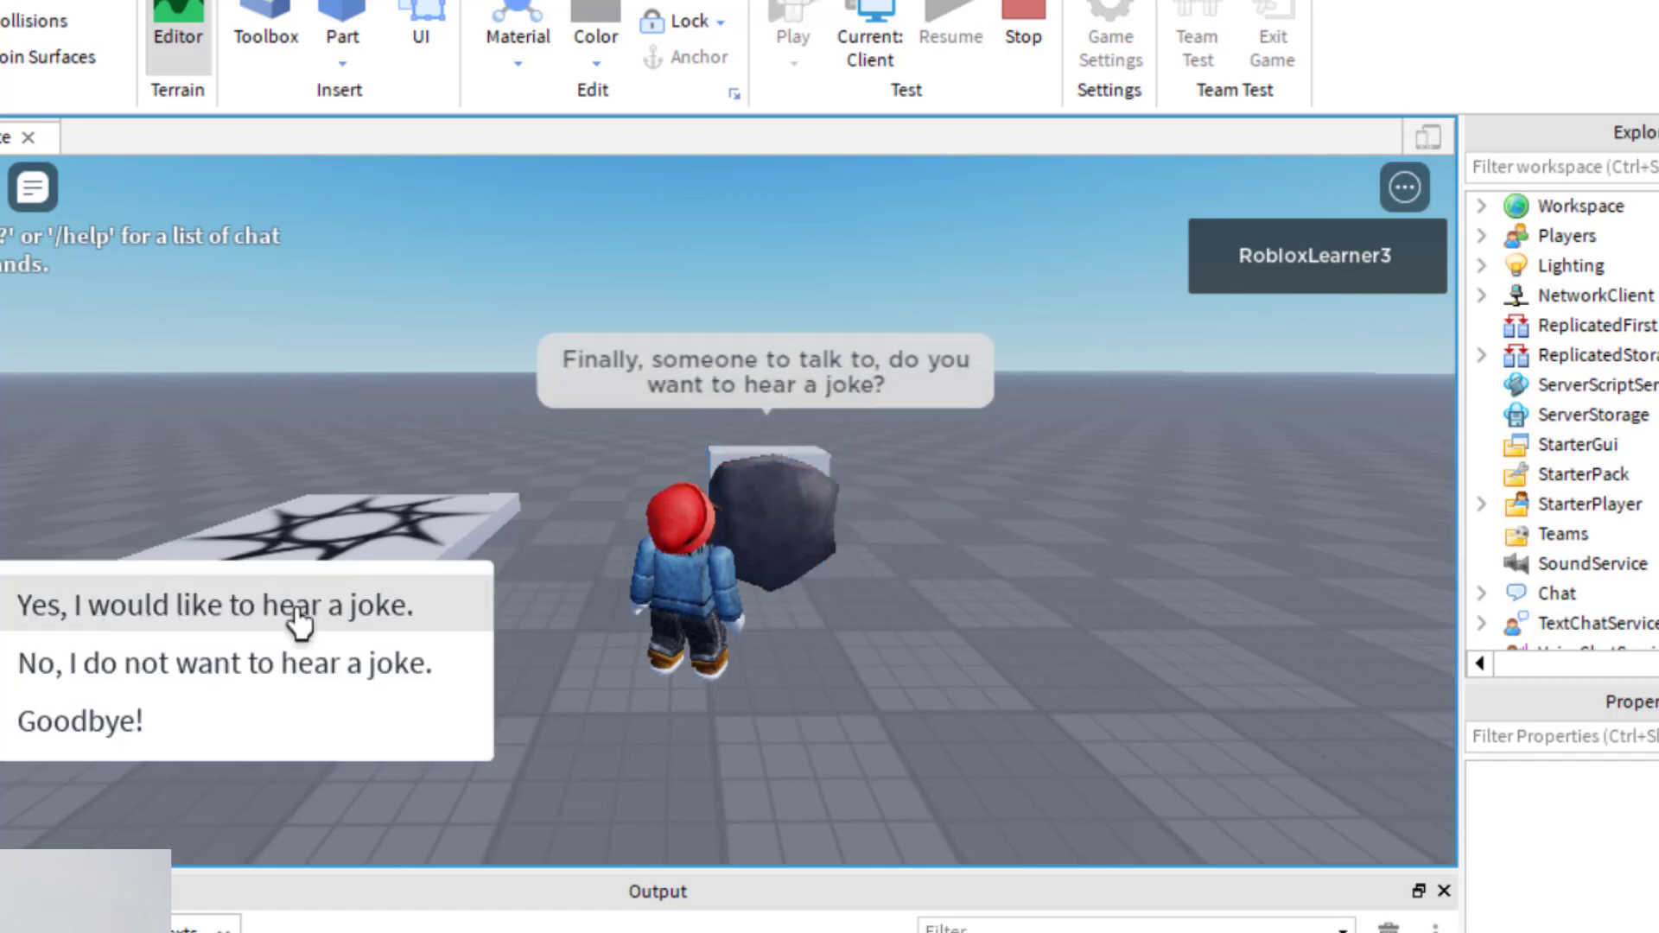
pyautogui.click(185, 609)
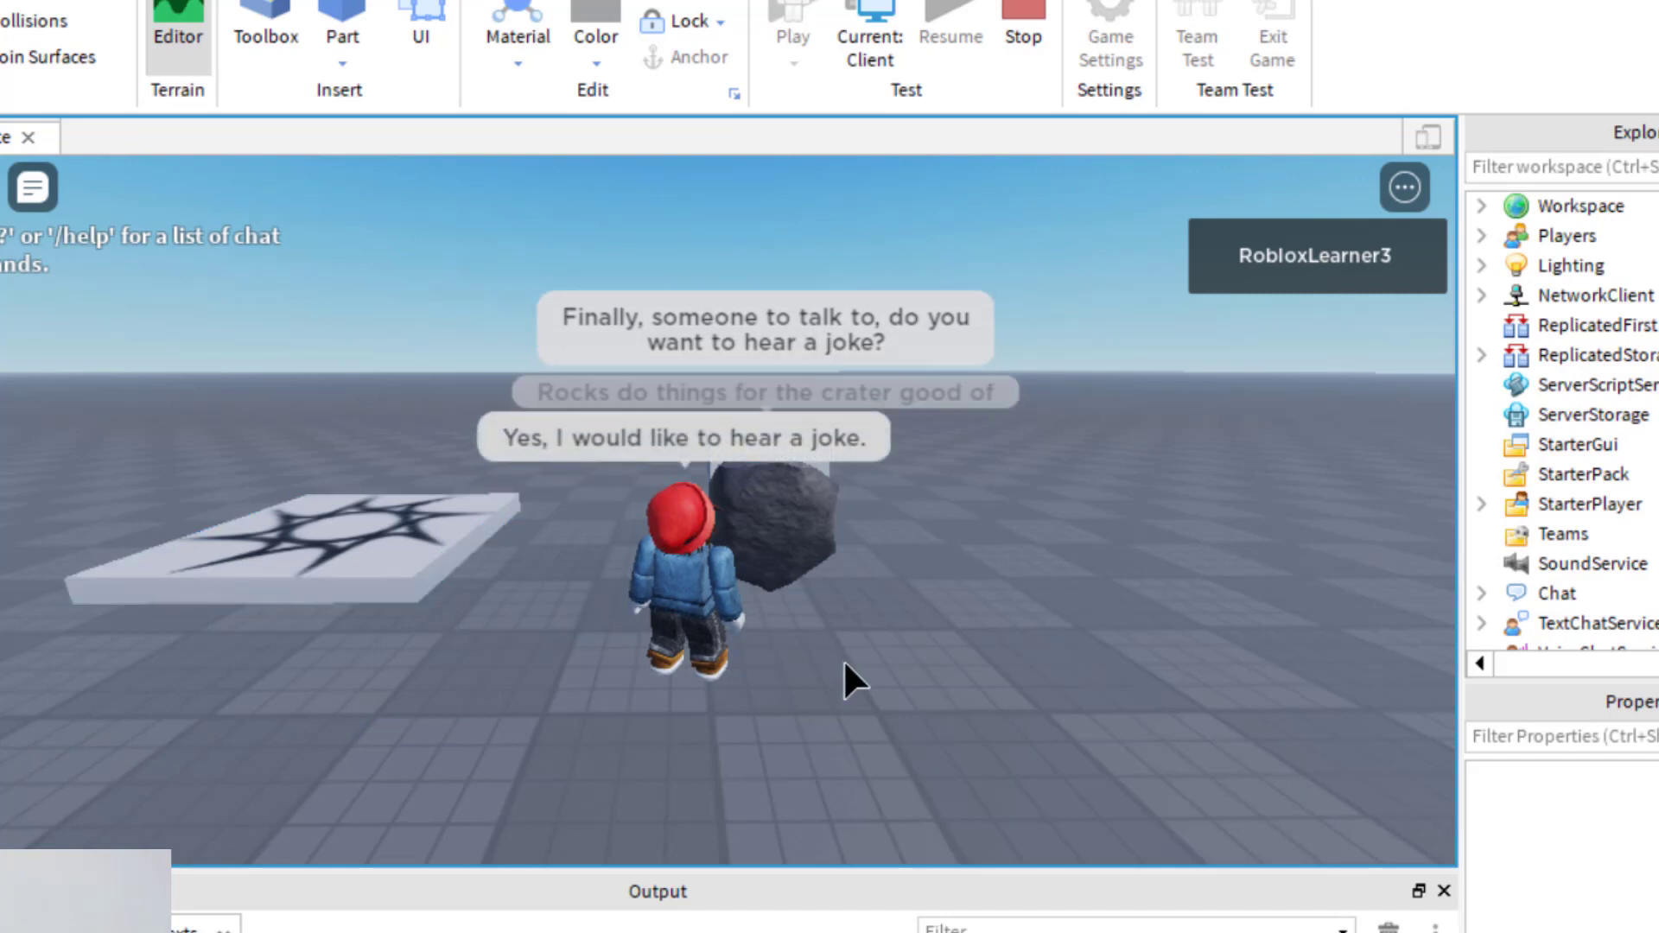